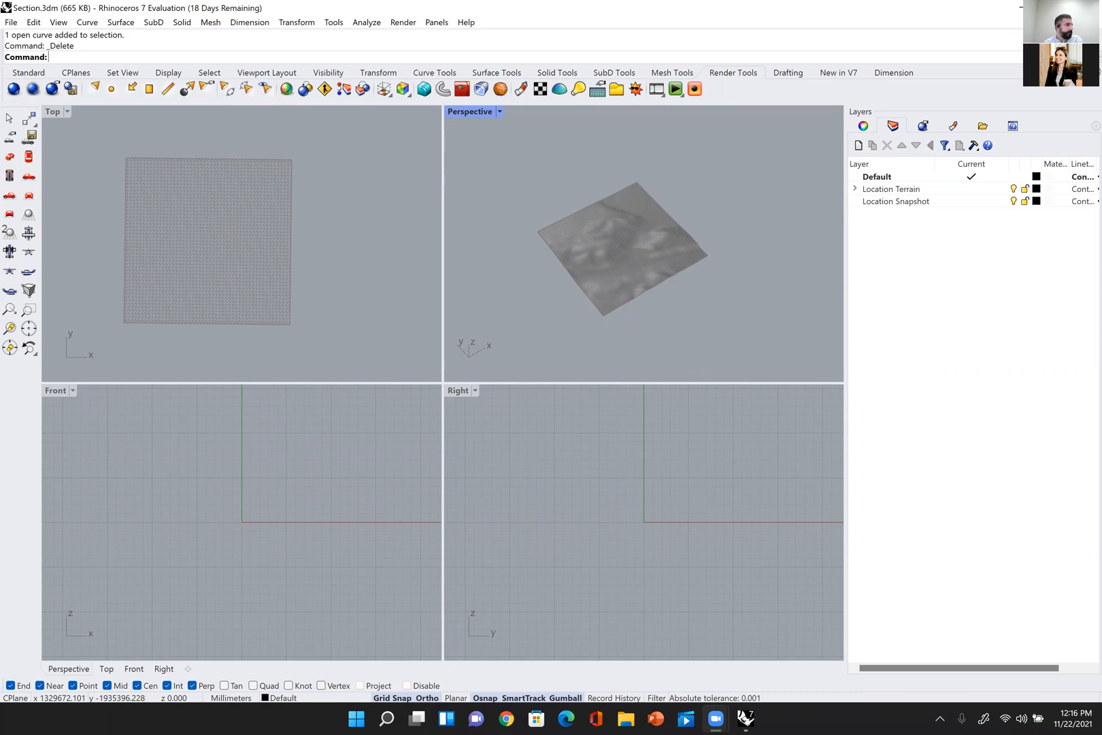
Step: Try the Arctic display mode on the terrain in the Perspective viewport and return it to Shaded
right_drag(644, 315, 635, 314)
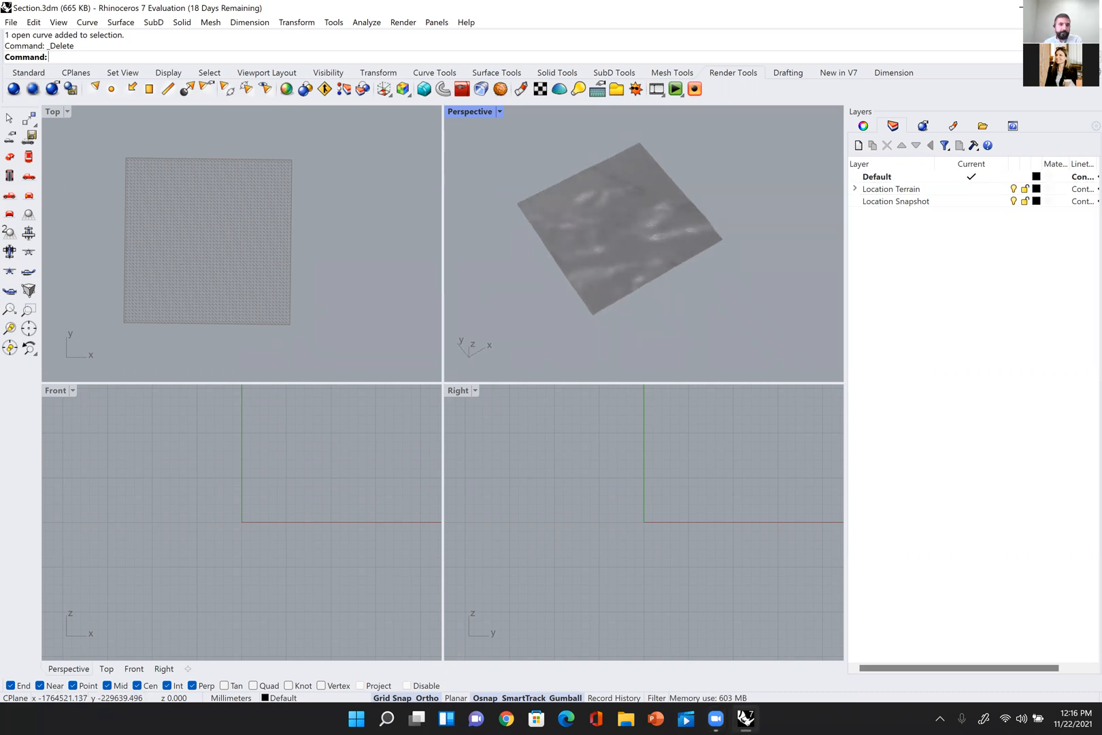
right_drag(646, 357, 659, 286)
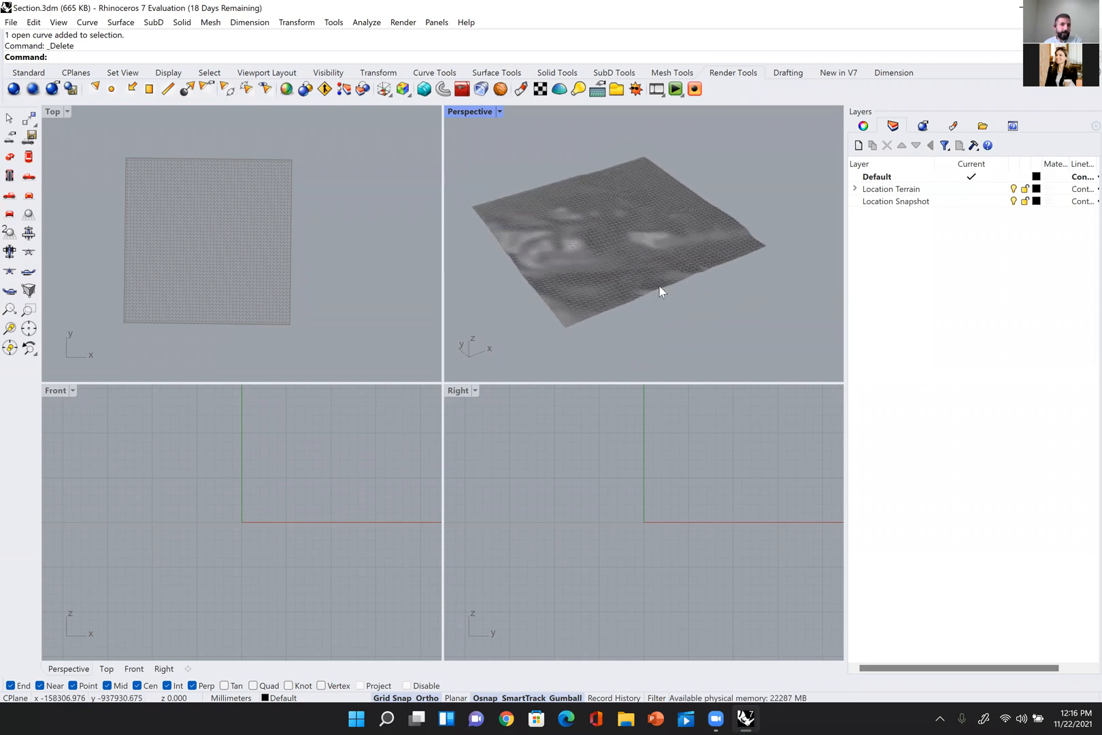
scroll(659, 285, down, 3)
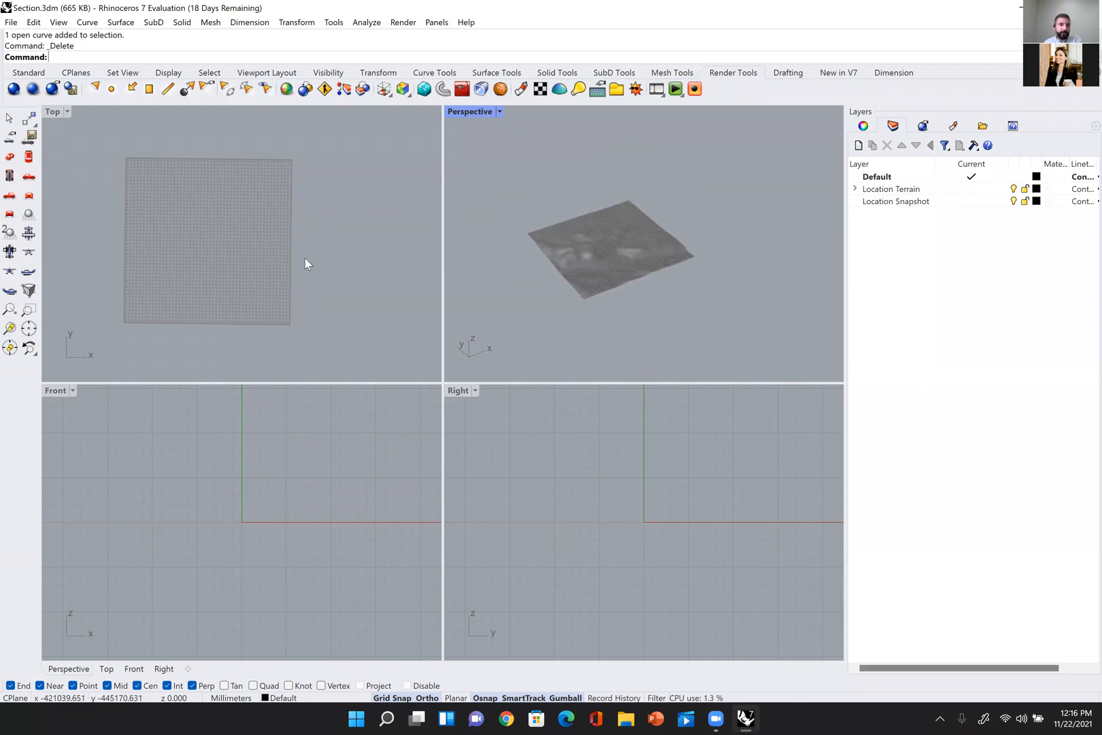
click(500, 112)
click(346, 165)
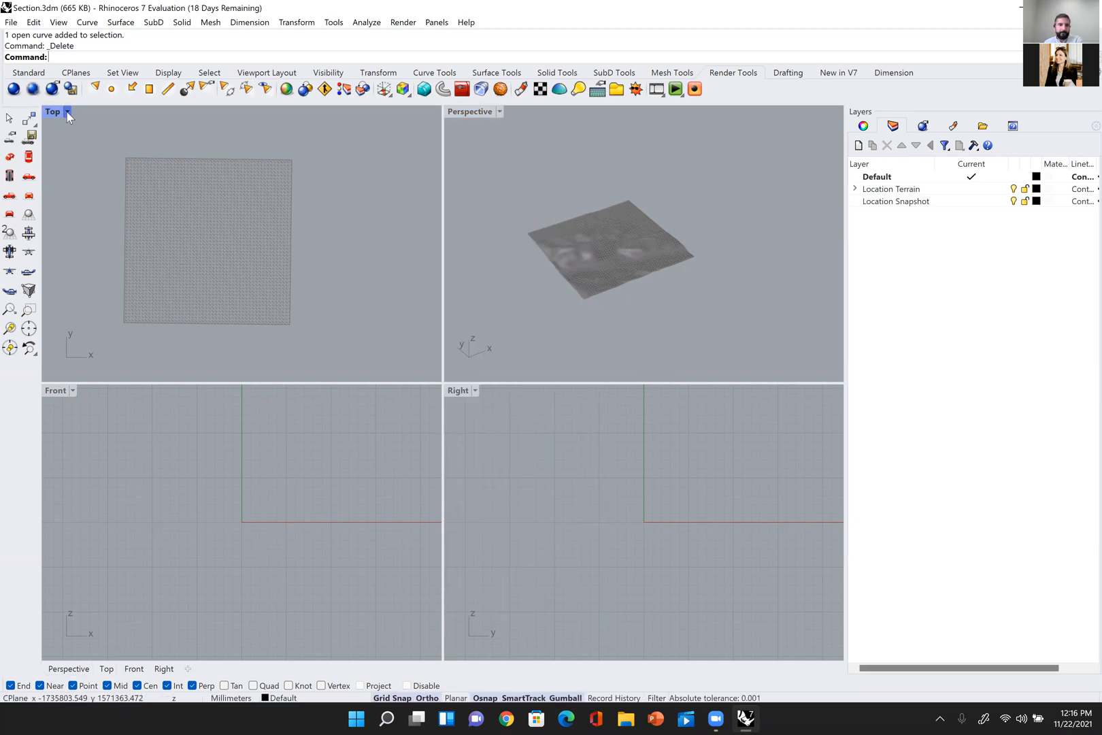
click(66, 112)
click(501, 112)
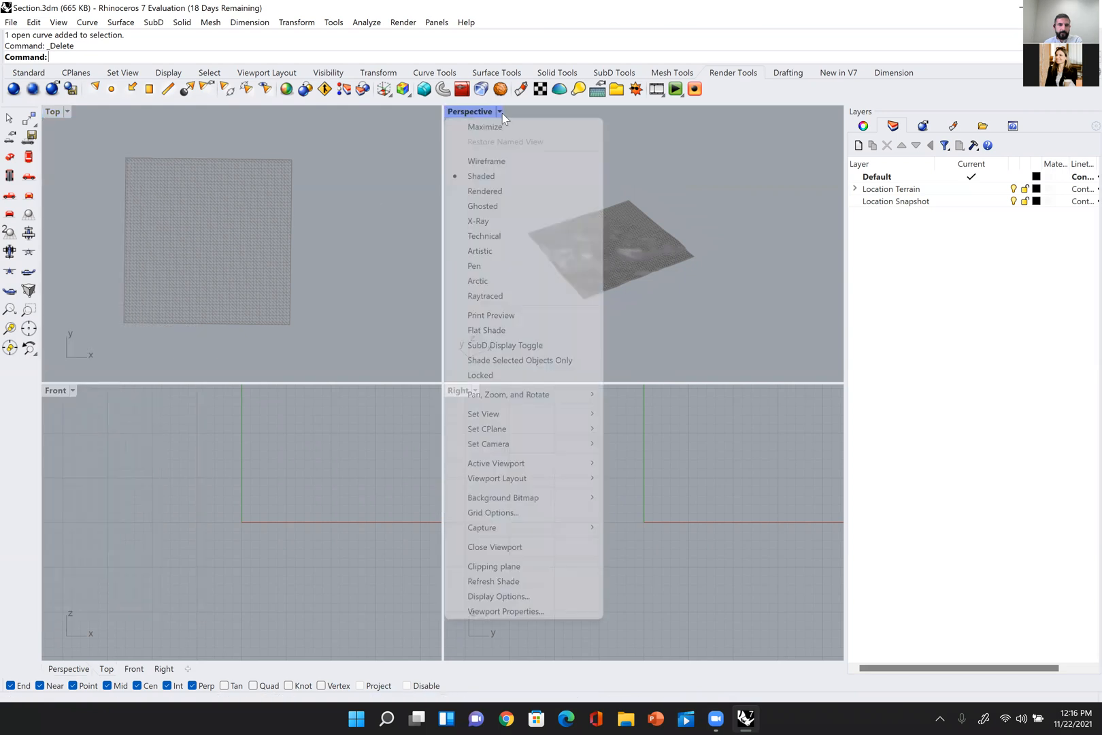
click(509, 280)
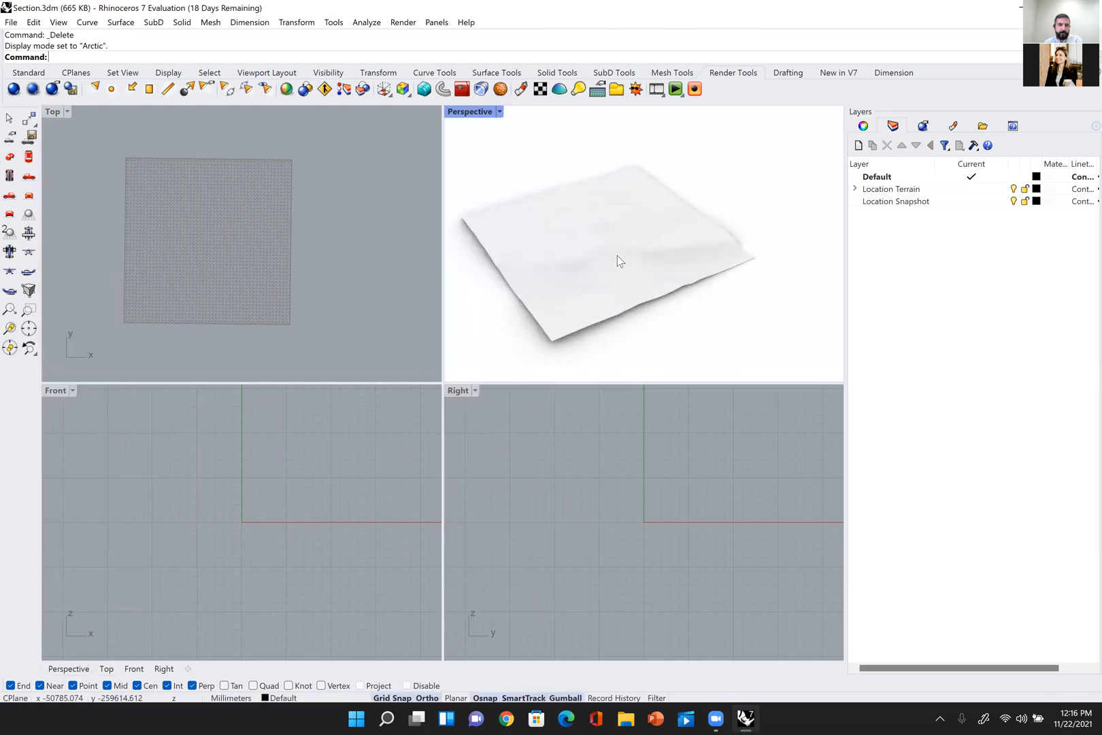
click(499, 112)
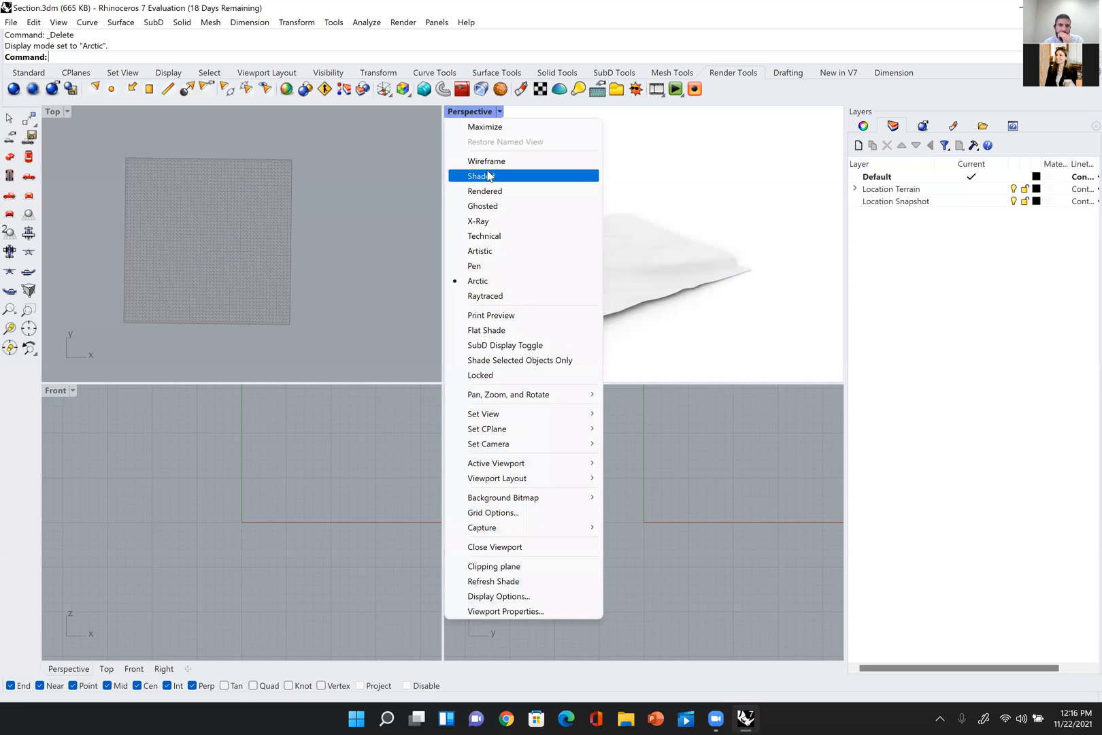
click(489, 176)
Step: Examine the terrain mesh from several angles in the Perspective viewport and in plan in the Top viewport
right_drag(617, 185, 612, 217)
scroll(344, 295, down, 2)
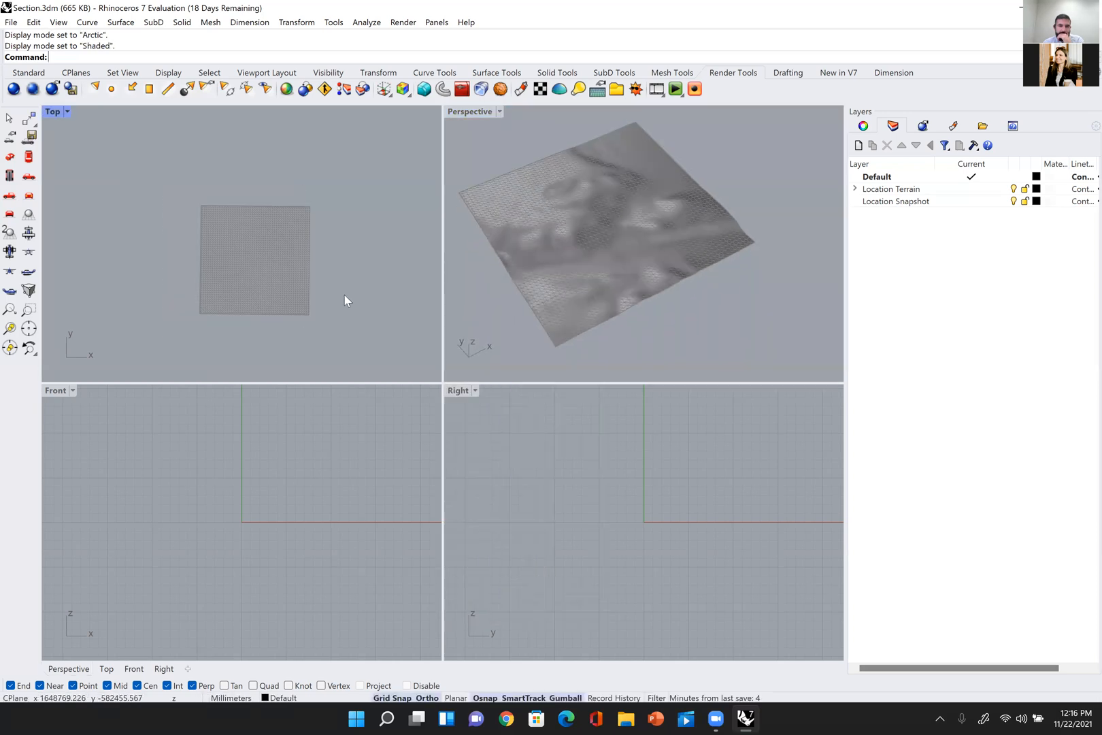
right_drag(345, 296, 361, 294)
scroll(361, 294, up, 2)
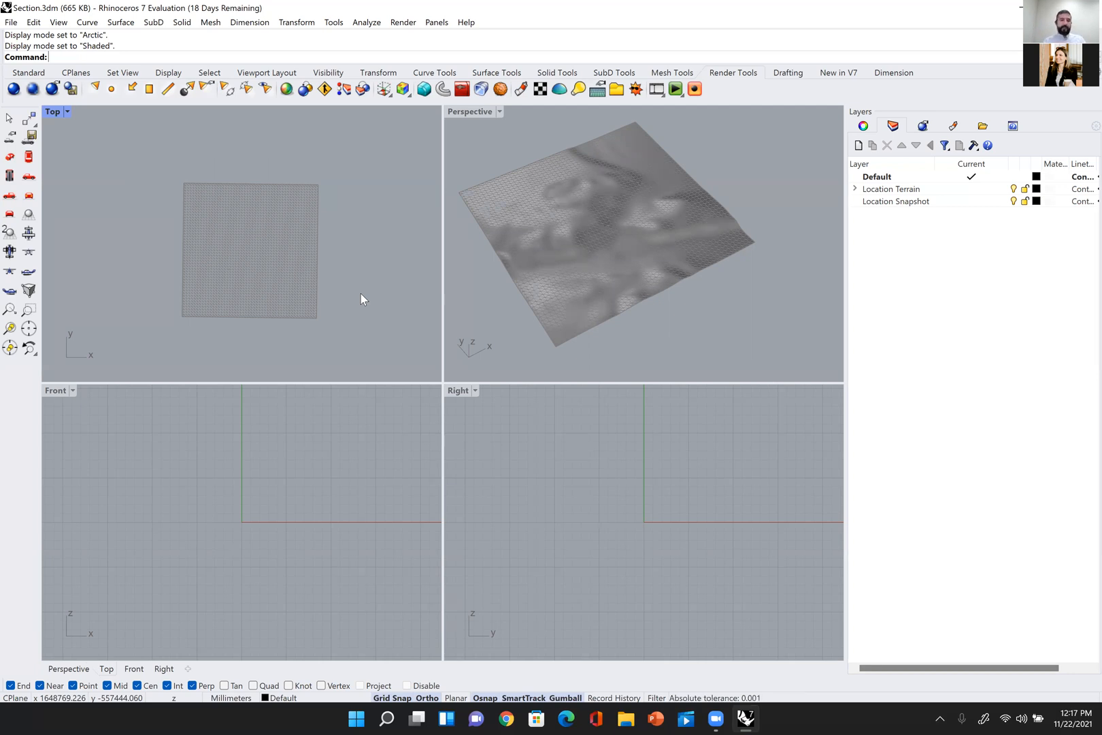
scroll(371, 293, up, 2)
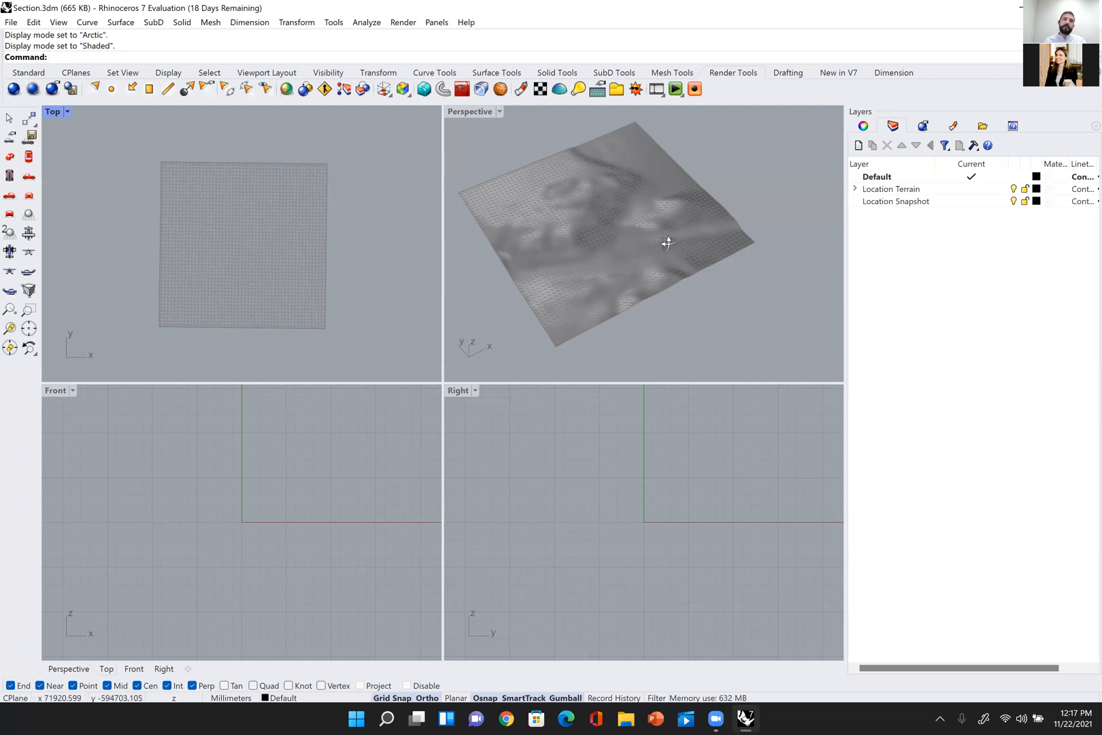
scroll(612, 254, up, 5)
scroll(631, 215, down, 7)
right_drag(631, 215, 476, 146)
scroll(643, 239, up, 4)
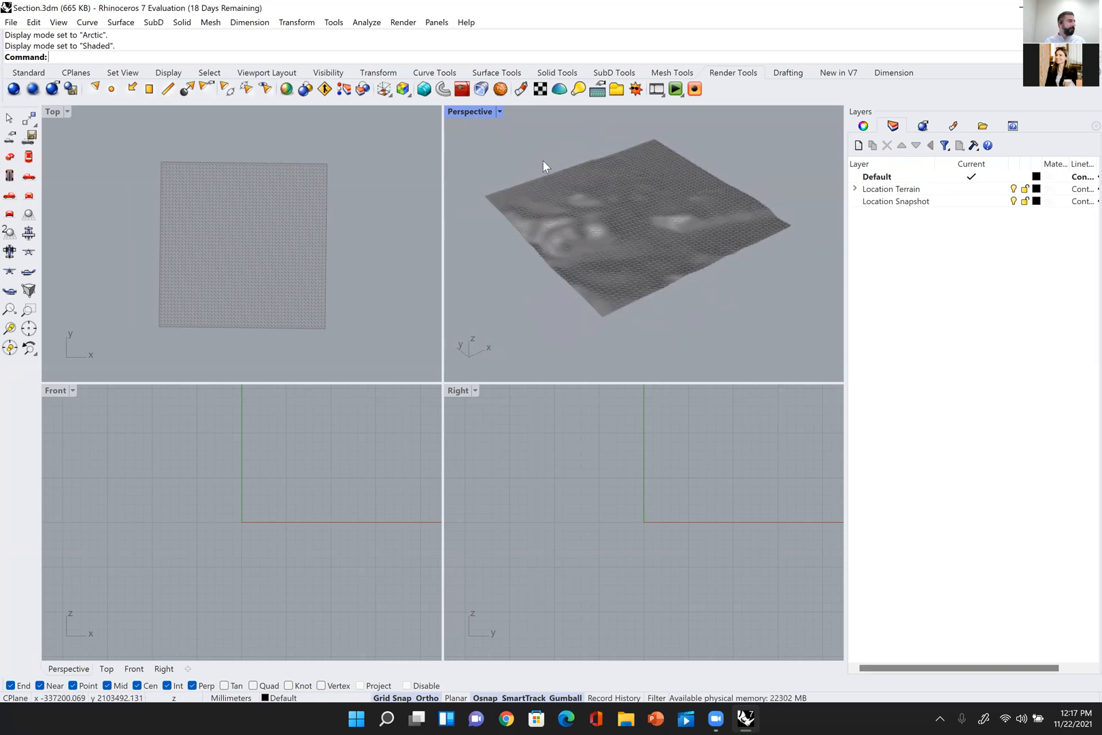
right_drag(555, 196, 670, 306)
scroll(642, 256, down, 4)
mouse_move(642, 255)
shift+right_down()
mouse_move(632, 236)
mouse_move(682, 227)
mouse_move(627, 208)
mouse_move(641, 231)
mouse_move(609, 243)
mouse_move(627, 253)
shift+right_up()
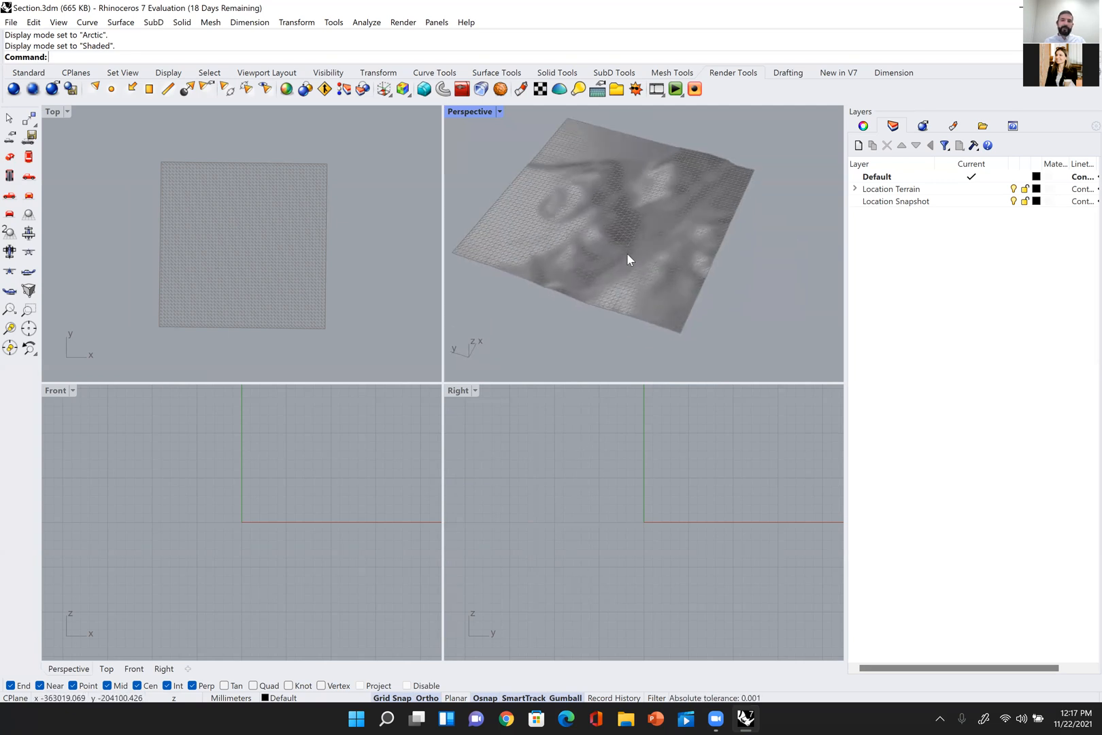
scroll(626, 253, up, 2)
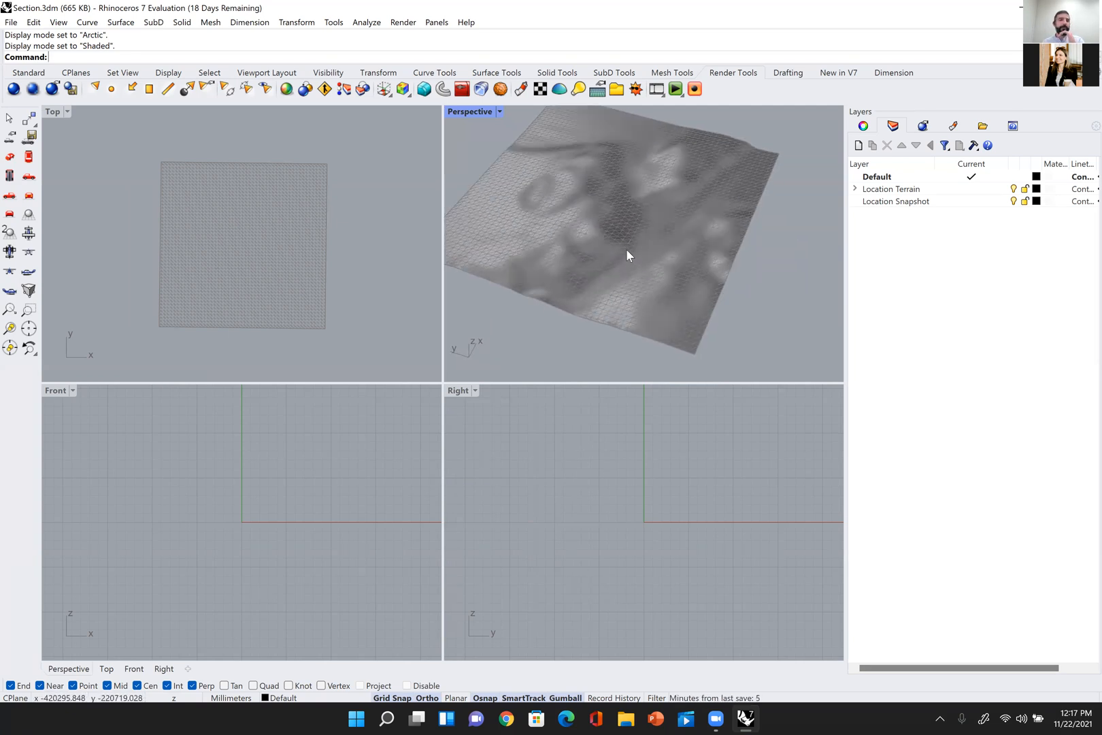
right_drag(643, 244, 632, 209)
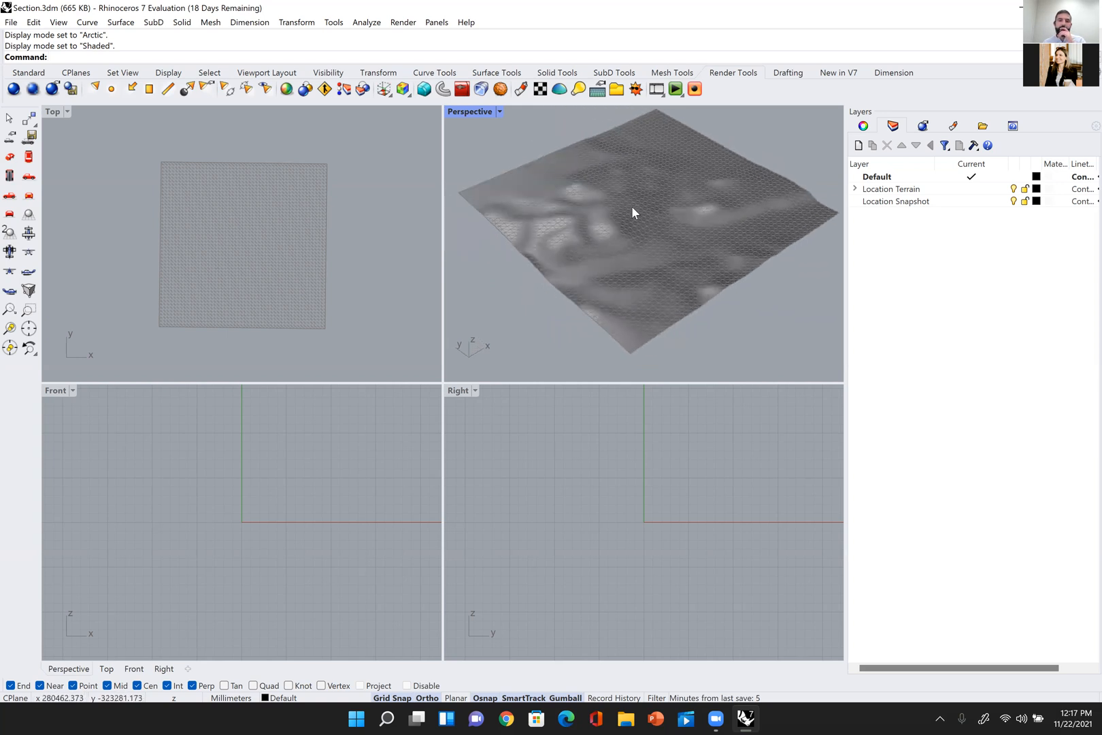
right_drag(787, 235, 722, 235)
right_drag(343, 288, 375, 267)
scroll(378, 248, up, 2)
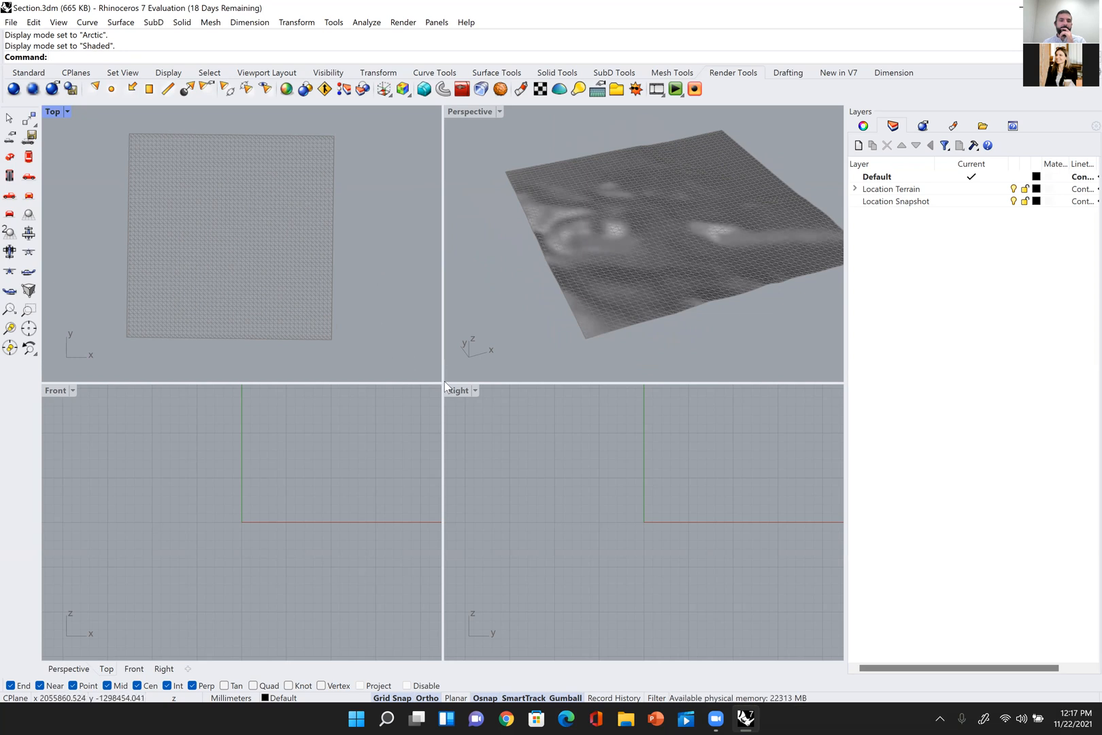
Step: Resize the viewport layout so the Top and Perspective views are taller than Front and Right, with more width for Perspective
drag(442, 383, 561, 551)
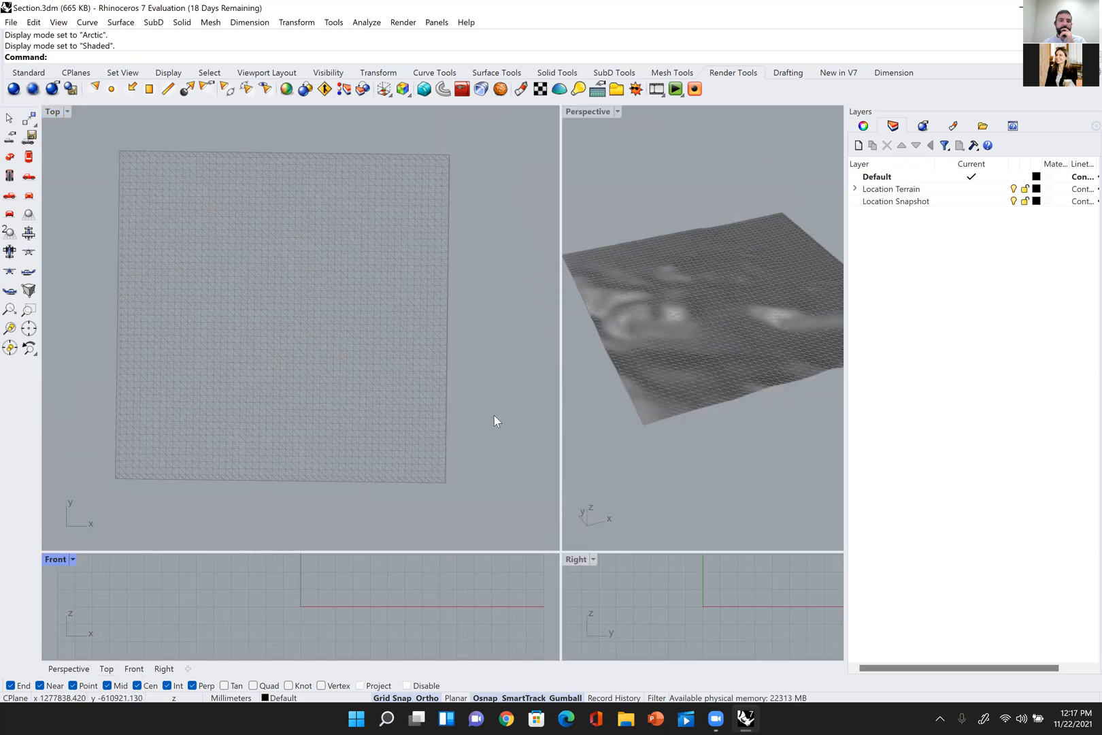
scroll(436, 371, down, 3)
right_drag(450, 363, 425, 362)
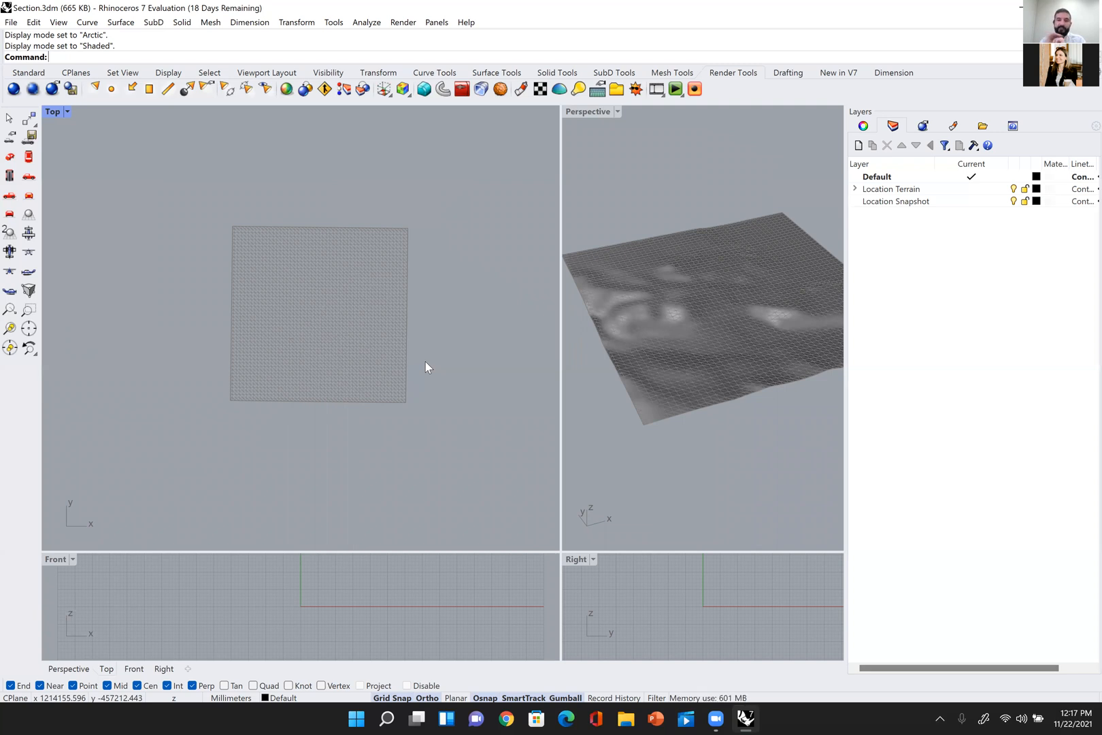
scroll(606, 273, down, 5)
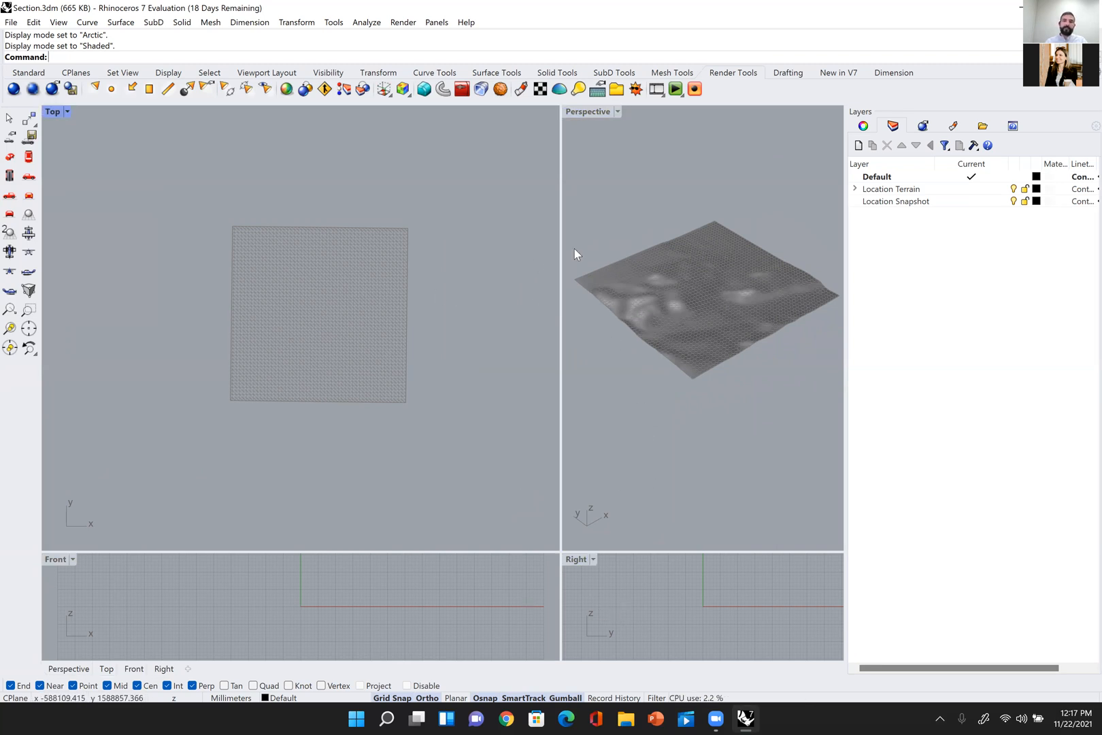
drag(560, 246, 492, 247)
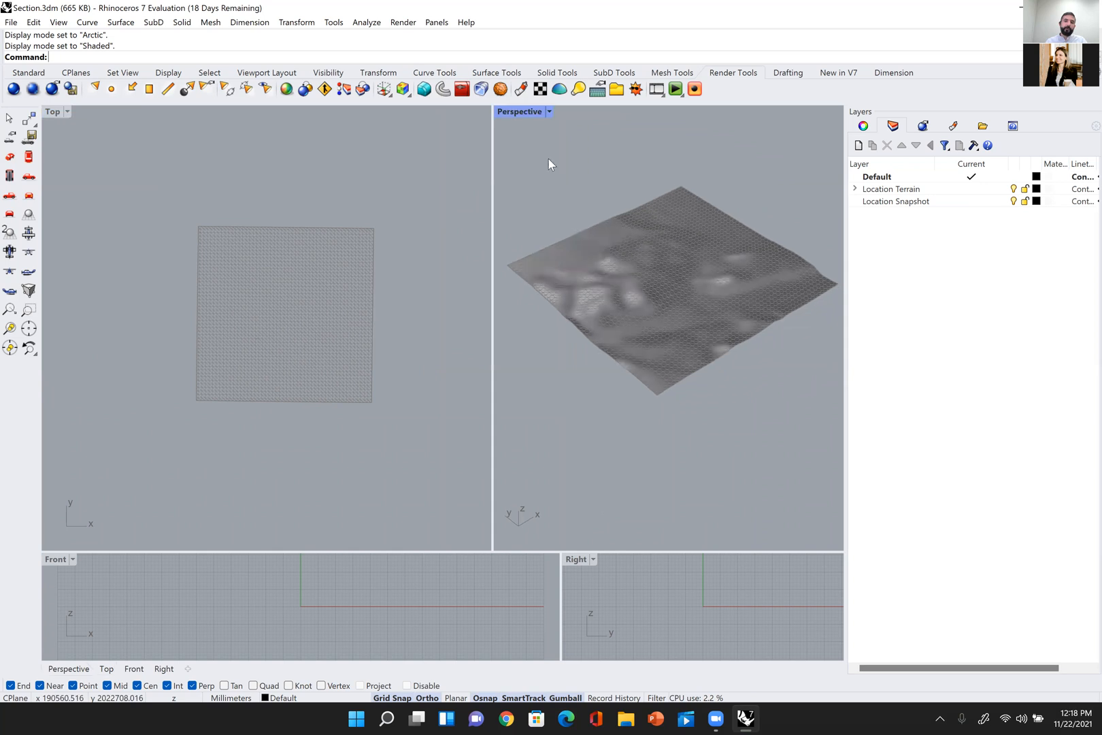
Step: Inspect the terrain's relief and its plan outline in the enlarged Perspective and Top views
right_drag(622, 343, 671, 354)
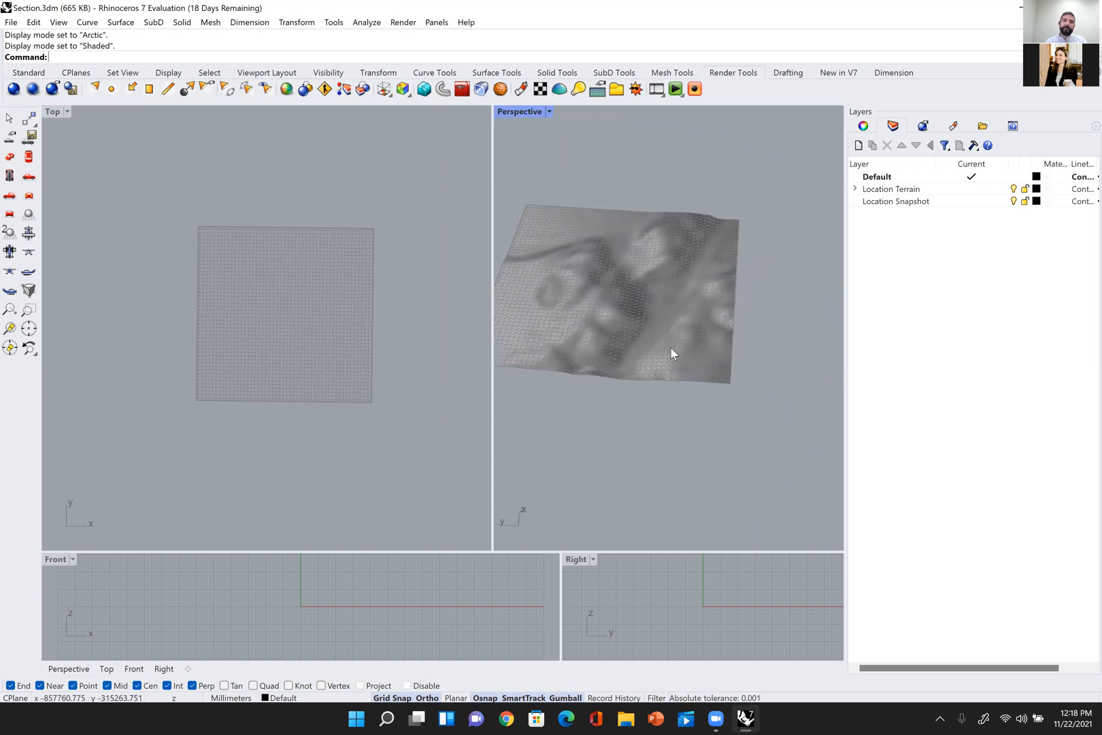
scroll(400, 371, down, 2)
right_drag(743, 394, 630, 379)
right_drag(401, 368, 435, 396)
scroll(396, 375, up, 4)
scroll(437, 396, up, 2)
scroll(472, 393, down, 2)
mouse_move(663, 392)
right_down()
mouse_move(700, 393)
mouse_move(676, 381)
mouse_move(680, 405)
right_up()
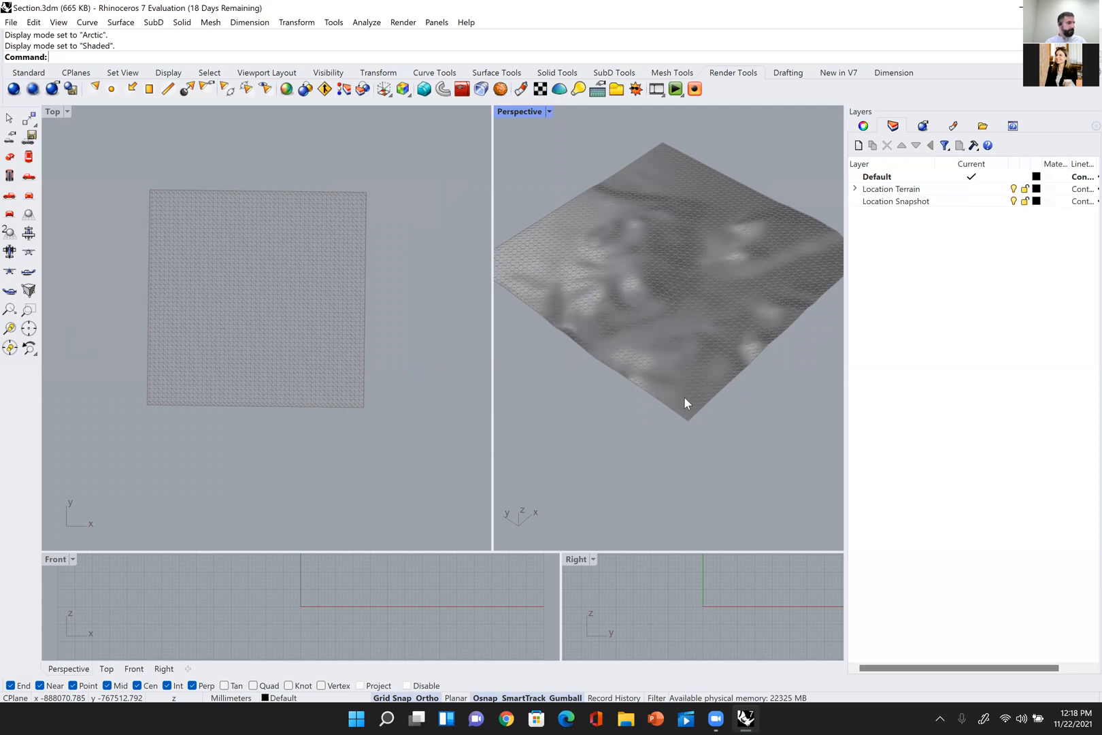
mouse_move(684, 398)
right_down()
mouse_move(716, 413)
mouse_move(662, 367)
mouse_move(701, 398)
right_up()
Step: Create a new layer for the section line
right_drag(406, 394, 418, 396)
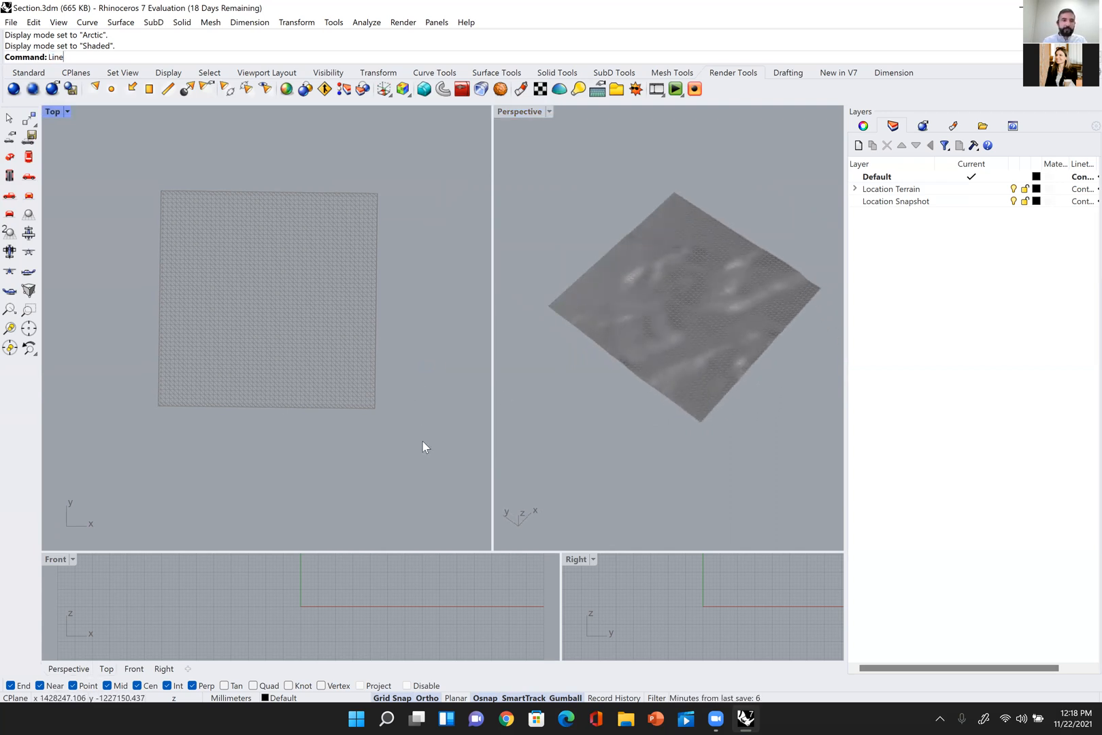
key(Return)
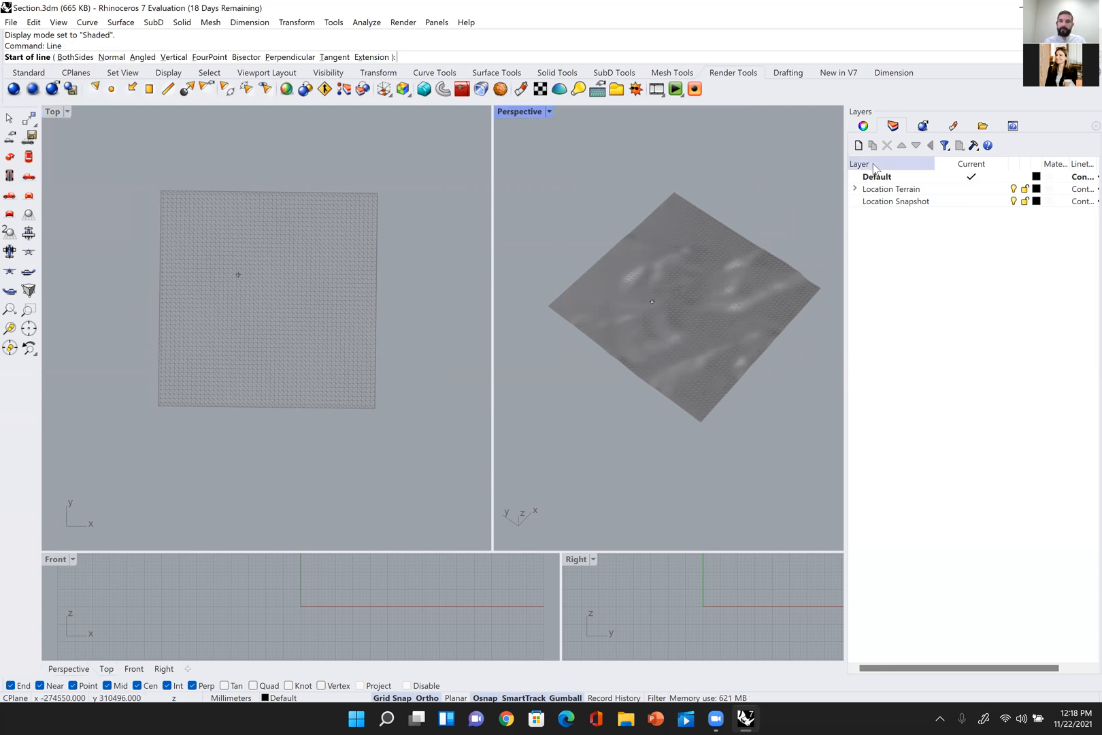
click(859, 145)
click(879, 215)
double_click(879, 215)
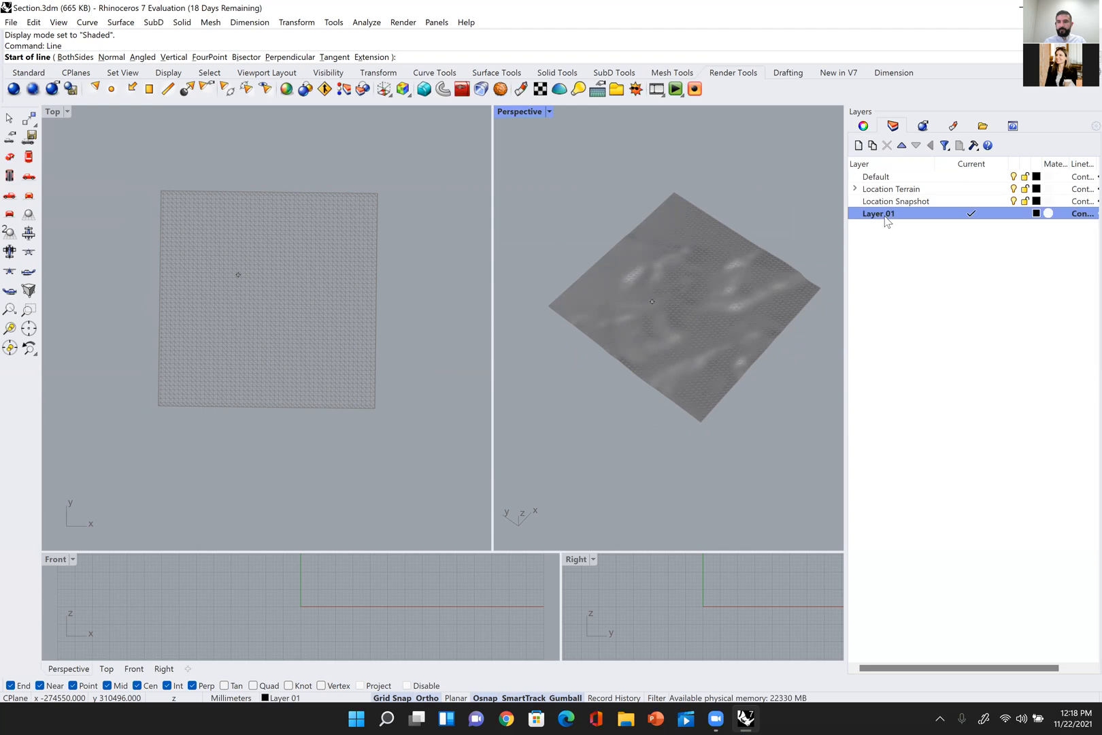
Step: Try to rename the new layer while the Line command is active, and end that command
right_click(886, 217)
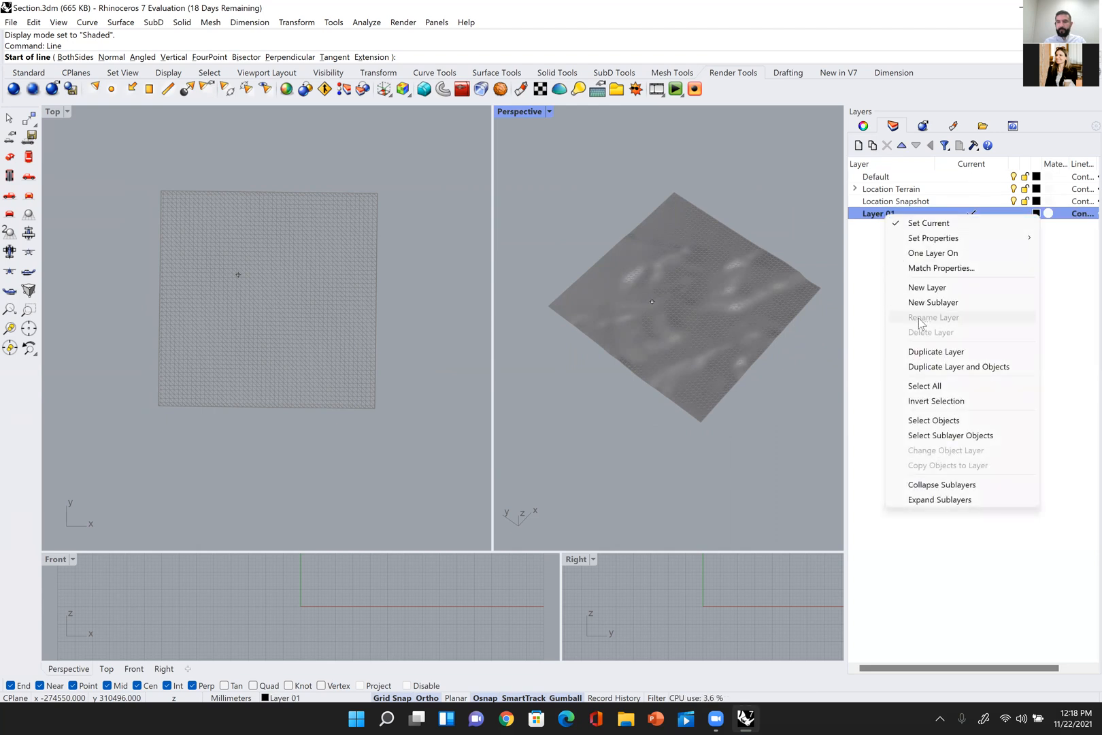
click(866, 307)
click(885, 177)
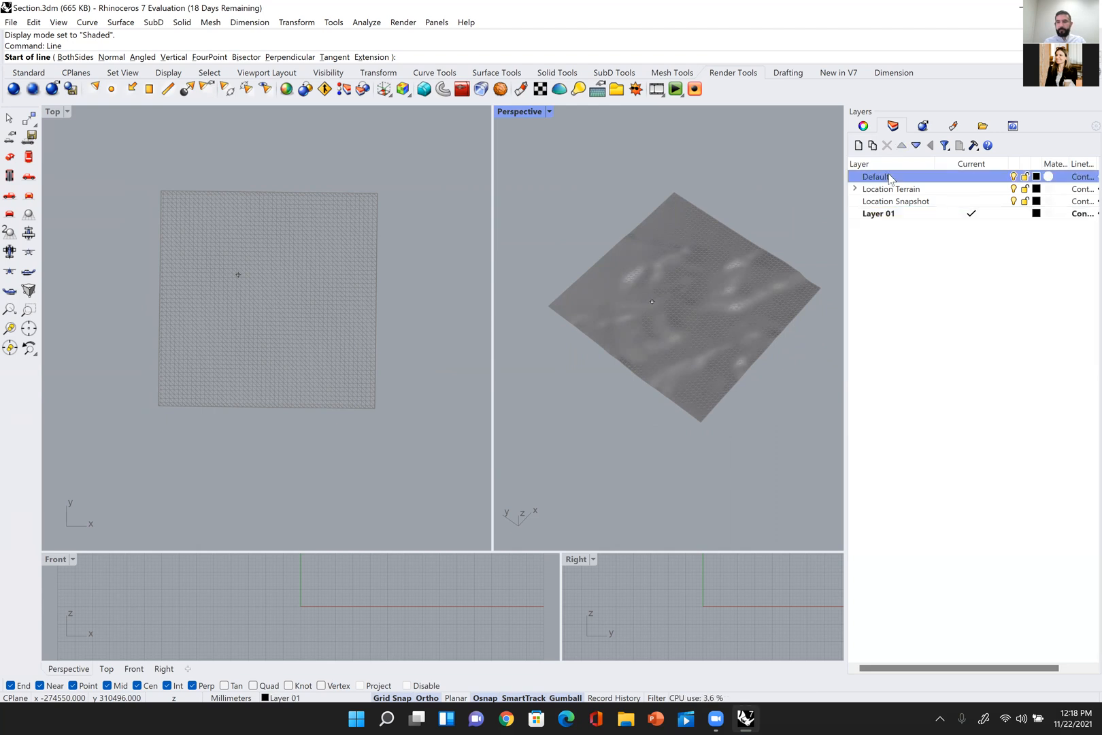
click(881, 213)
double_click(882, 177)
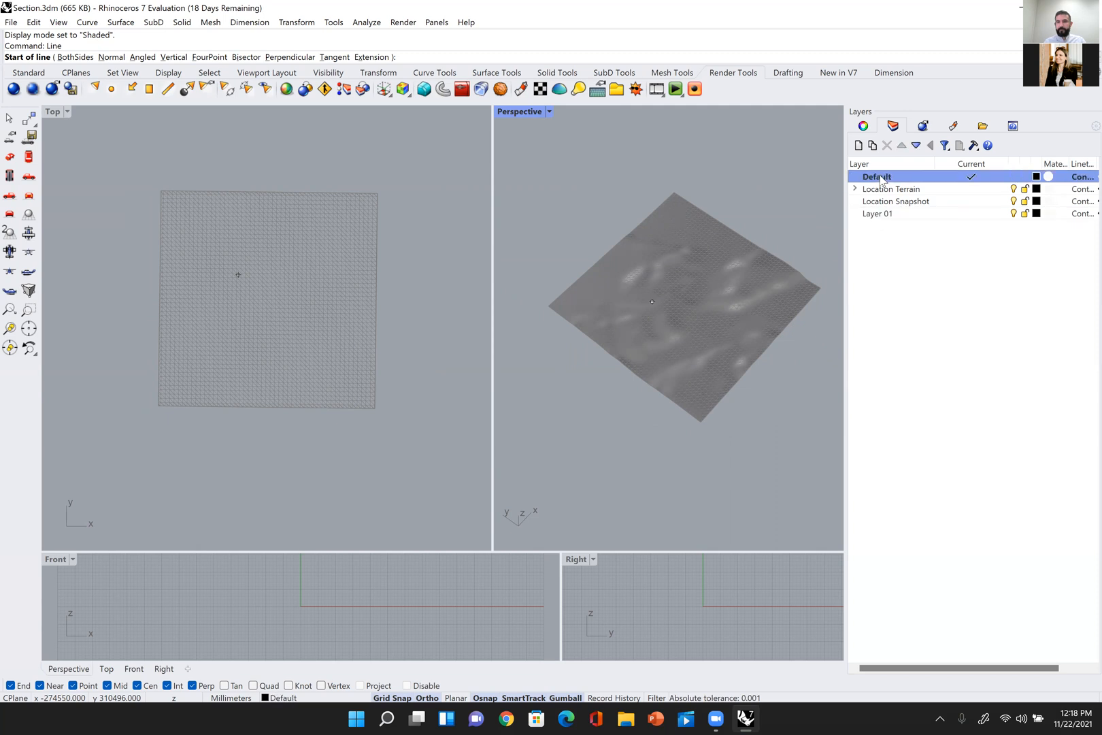
right_click(880, 217)
click(873, 229)
right_click(879, 216)
click(862, 324)
click(878, 217)
click(870, 254)
click(680, 182)
key(Escape)
Step: Rename the new layer as Line
click(881, 217)
right_click(883, 221)
click(930, 318)
text(Line)
key(Return)
Step: Set the Line layer's colour to red and make it the current layer
click(1037, 213)
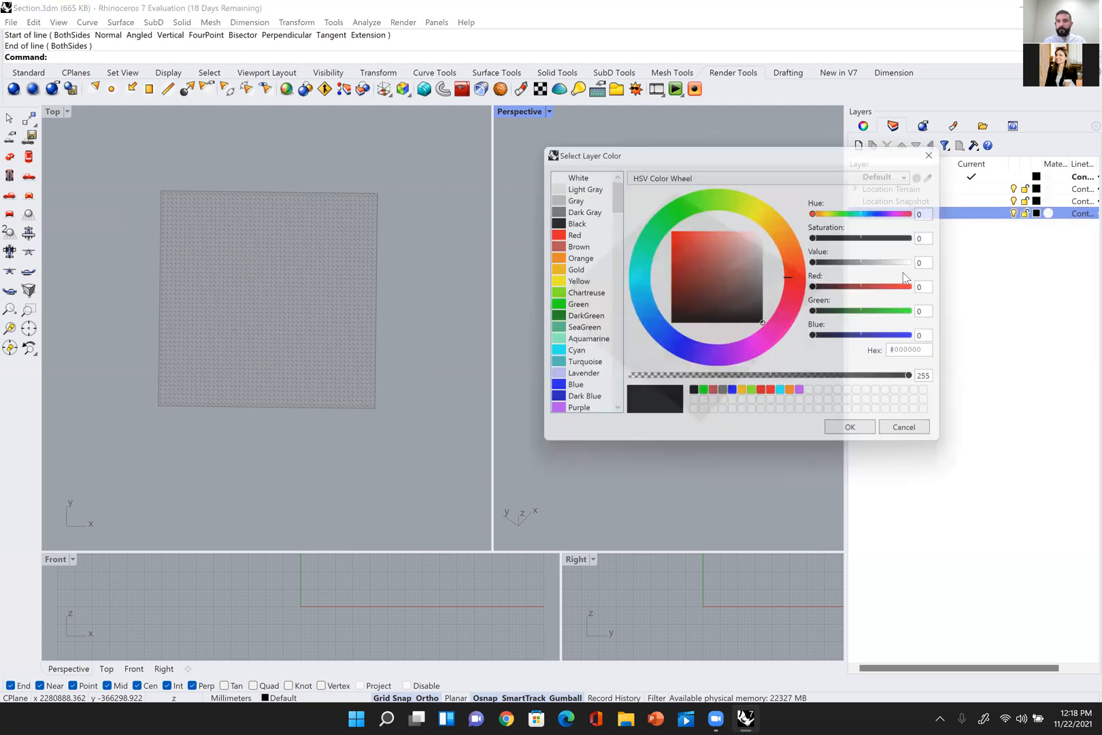
click(579, 232)
click(861, 437)
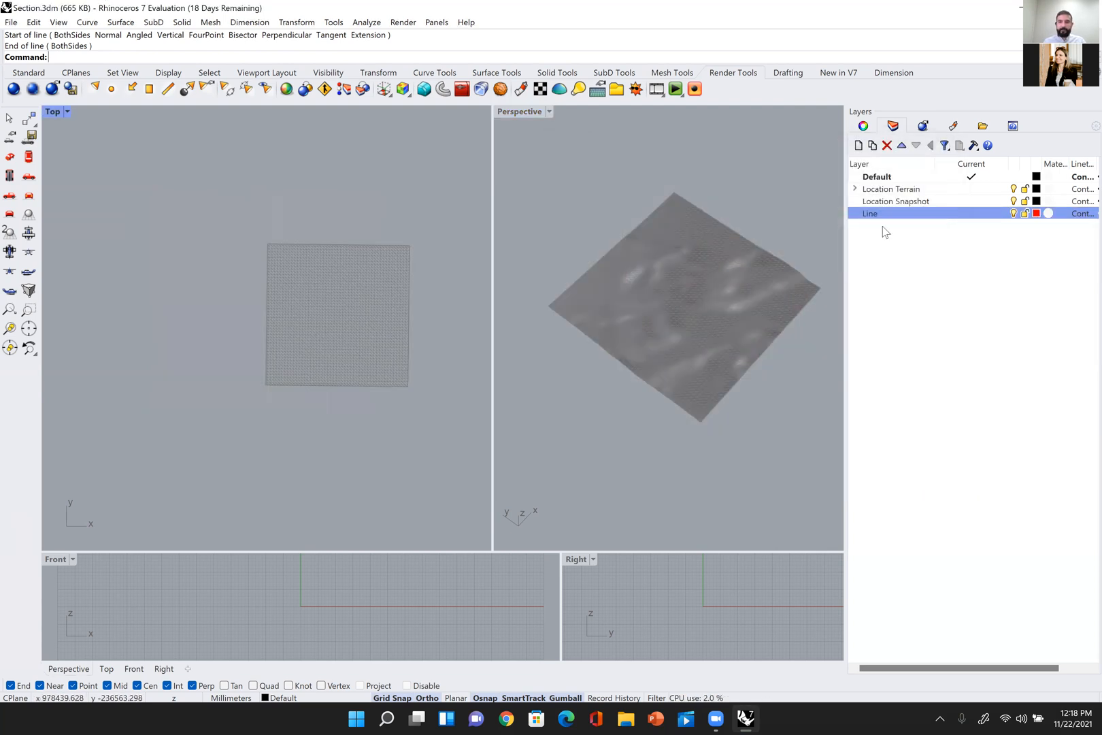
click(972, 213)
Step: Draw a straight line in the Top view, parallel to x and about 2,700,000 mm long, crossing the terrain near its lower edge
click(386, 314)
right_drag(386, 313, 365, 314)
scroll(375, 338, up, 6)
right_drag(372, 378, 426, 394)
text(Line)
key(Return)
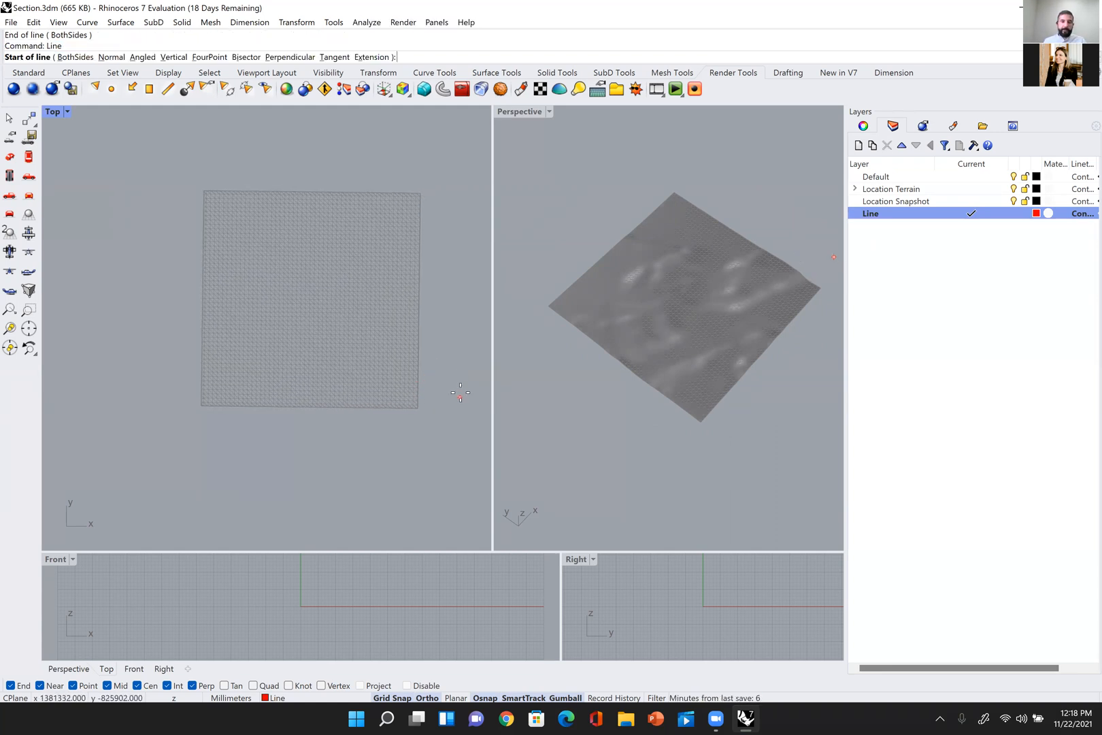
click(461, 394)
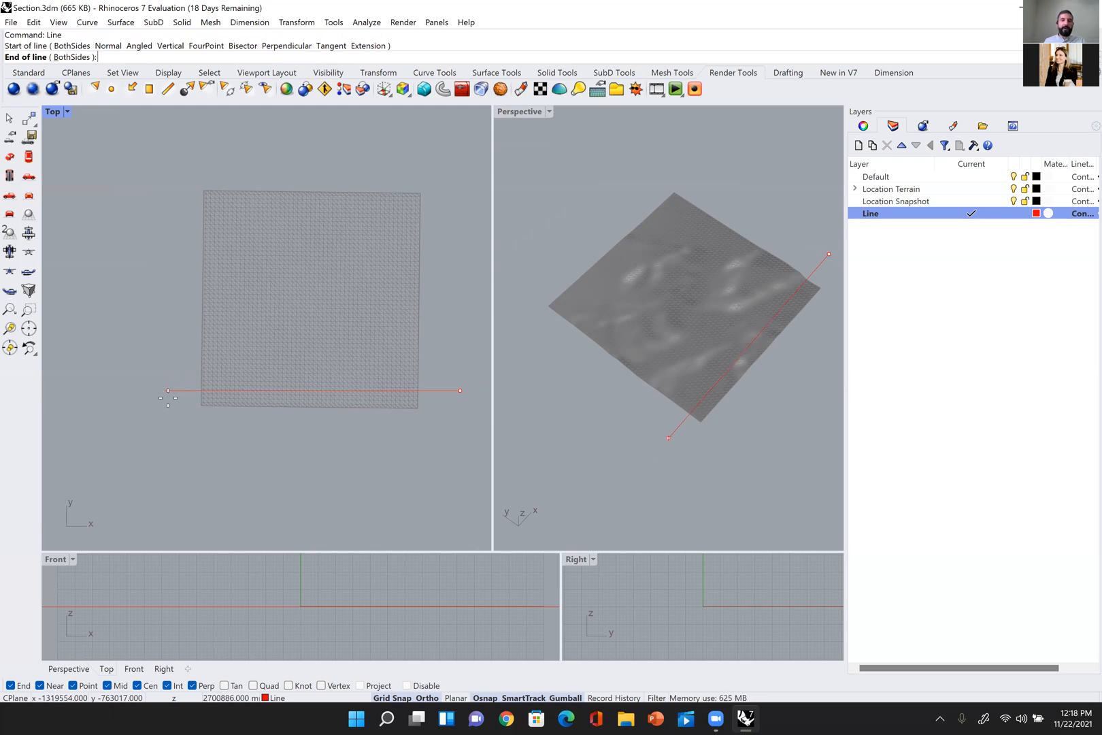
click(168, 398)
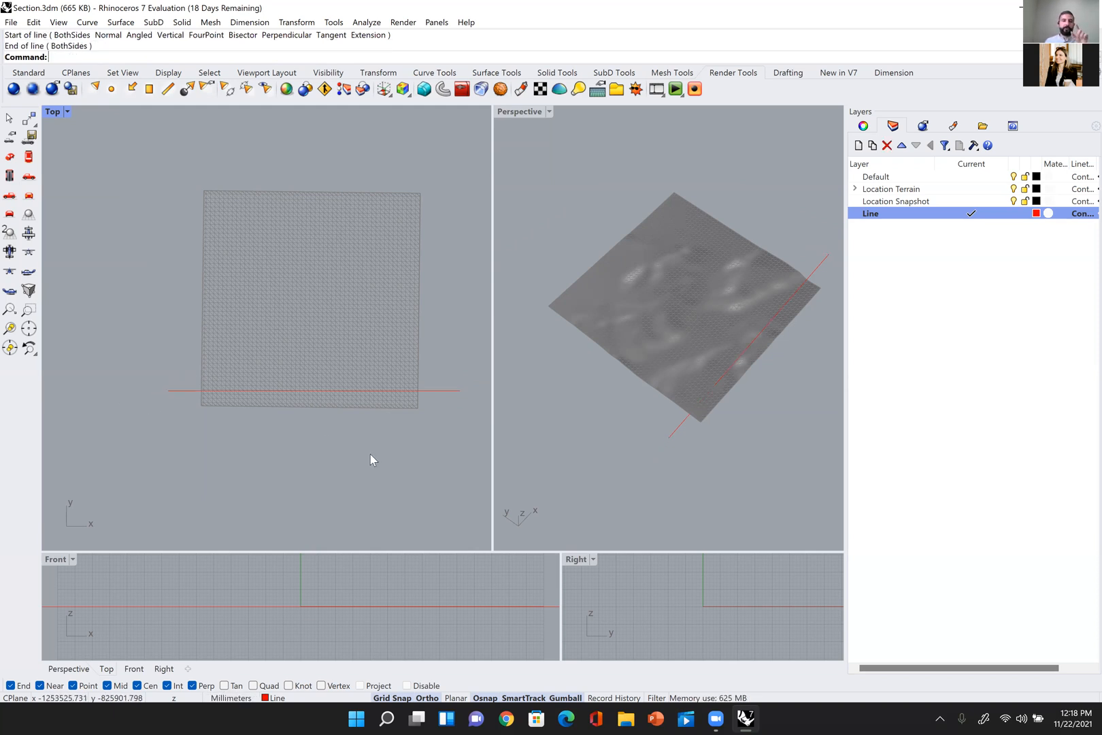
Step: Examine the red line against the terrain mesh in plan and nearly edge-on, selecting each to check them
right_drag(427, 433, 421, 429)
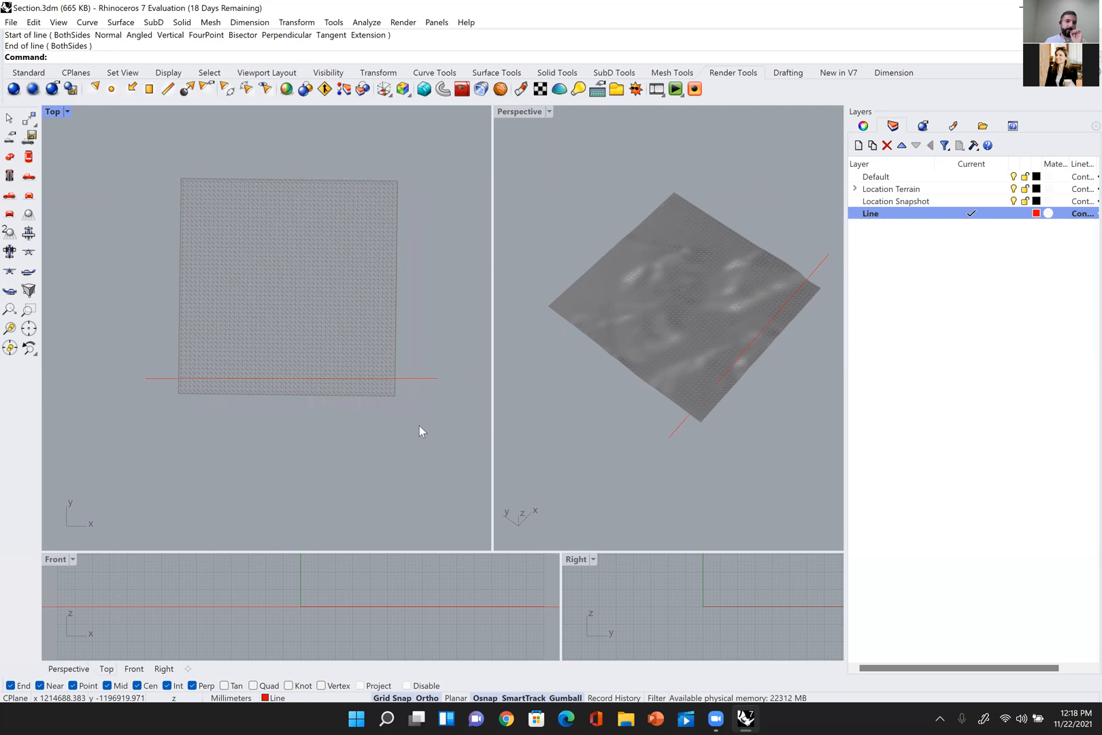
mouse_move(656, 370)
right_down()
mouse_move(674, 299)
mouse_move(770, 387)
mouse_move(680, 359)
mouse_move(676, 381)
mouse_move(708, 364)
mouse_move(721, 384)
mouse_move(682, 374)
mouse_move(611, 384)
mouse_move(577, 371)
mouse_move(595, 364)
mouse_move(652, 418)
mouse_move(662, 451)
mouse_move(721, 420)
mouse_move(714, 381)
mouse_move(646, 389)
right_up()
right_drag(369, 423, 378, 422)
click(413, 377)
right_drag(358, 258, 441, 333)
click(377, 302)
click(401, 305)
scroll(404, 324, down, 4)
scroll(404, 324, up, 2)
scroll(410, 334, up, 2)
Step: Cut a section through the terrain mesh along the red guide line, snapping to both of the line's endpoints
text(tion)
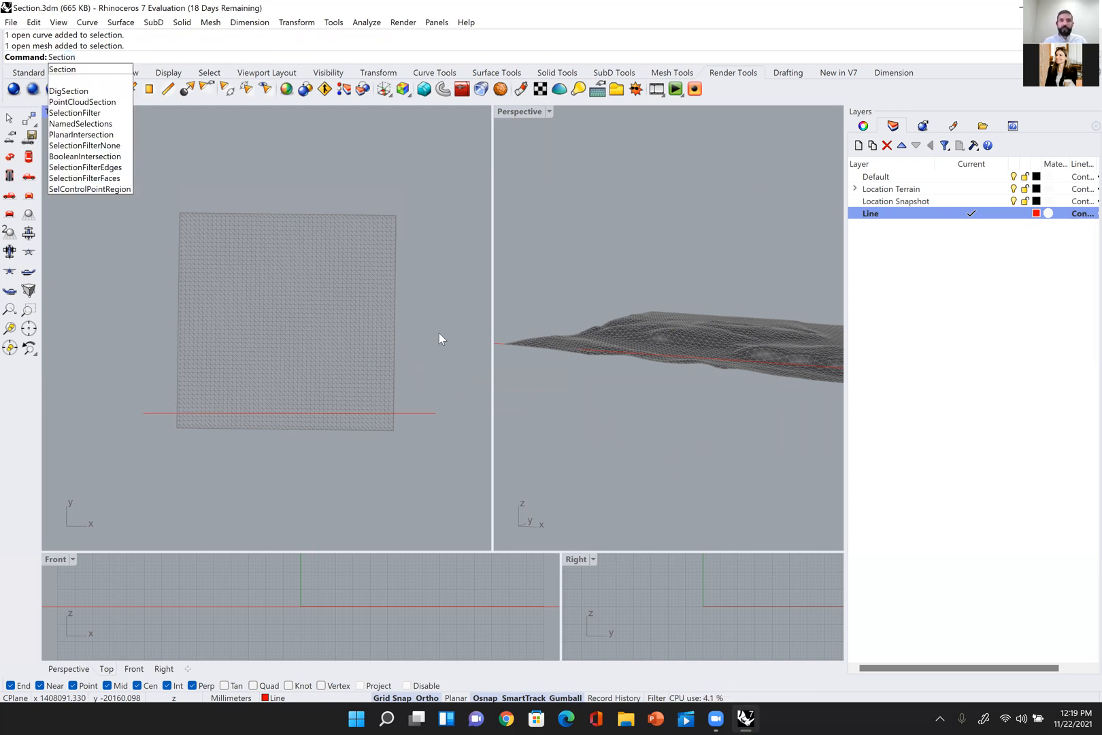
key(Return)
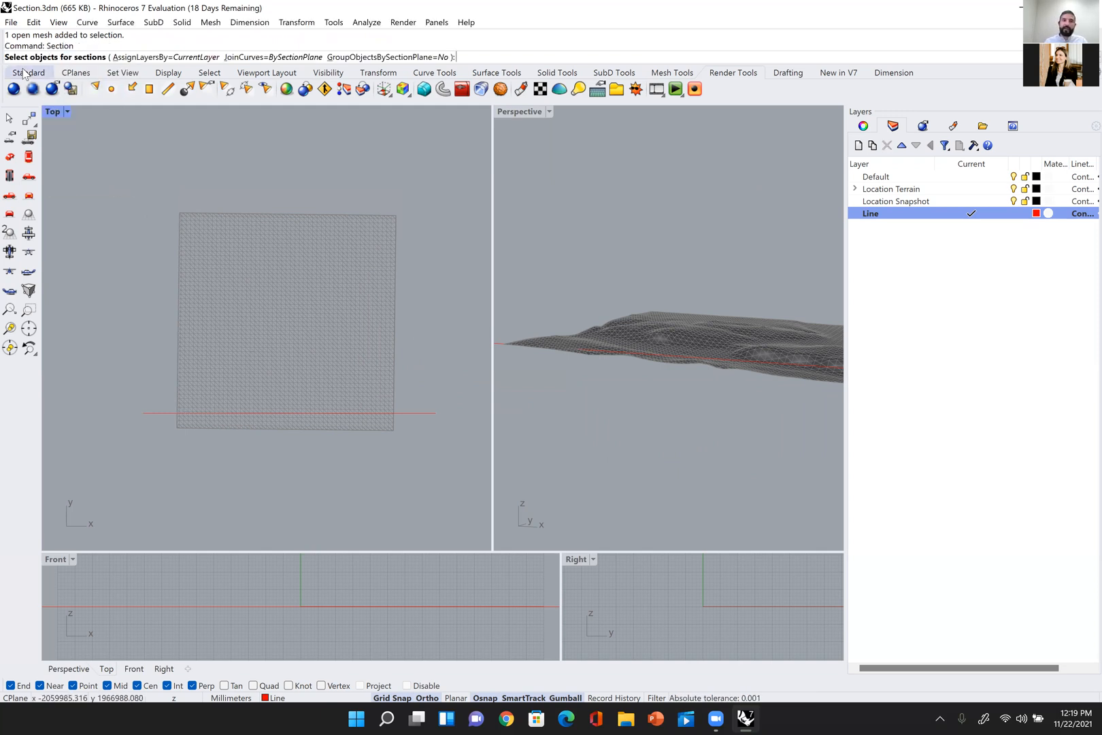
click(389, 320)
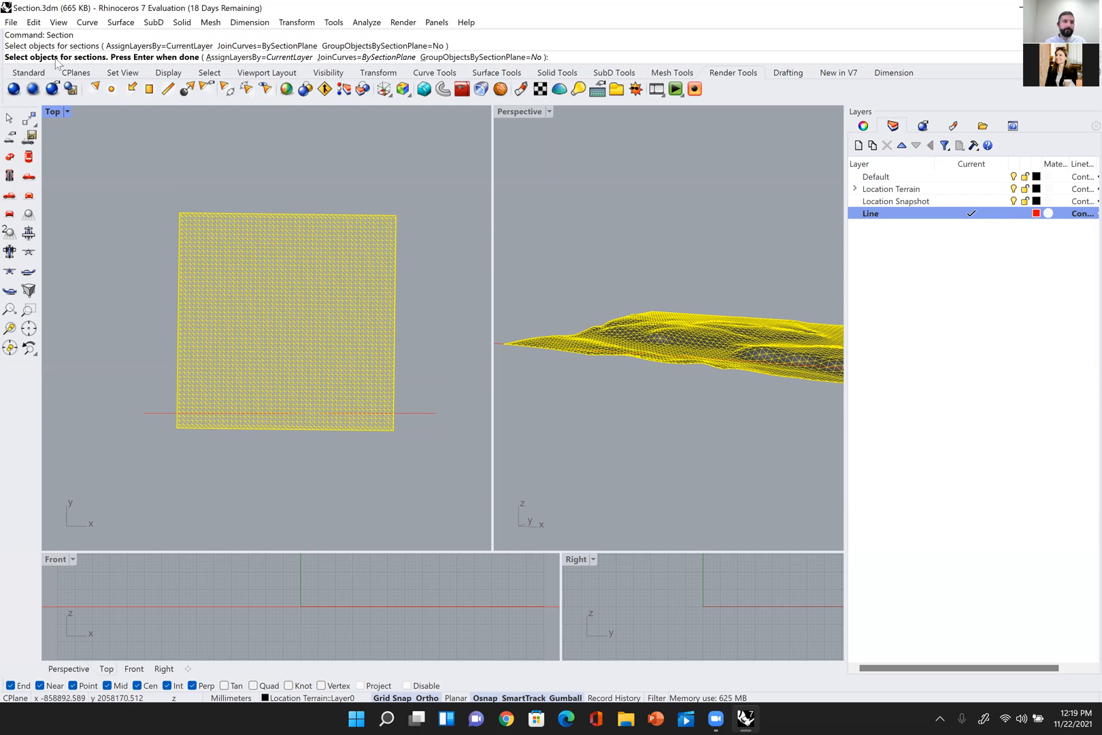
key(Return)
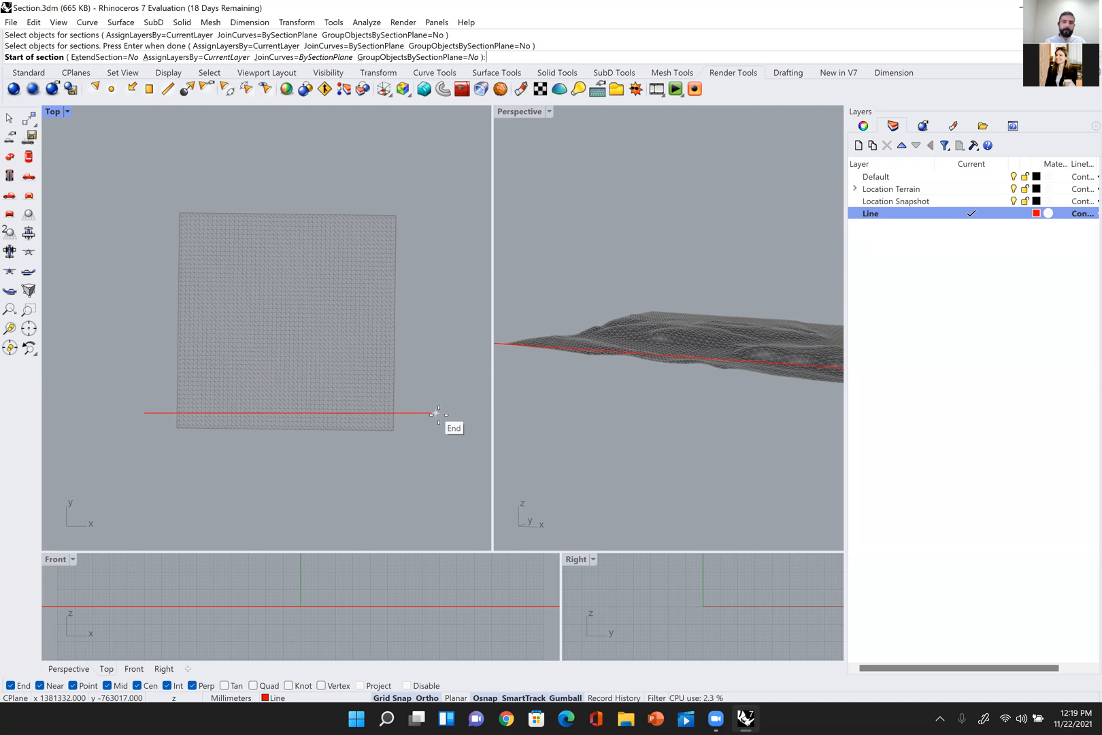
click(437, 413)
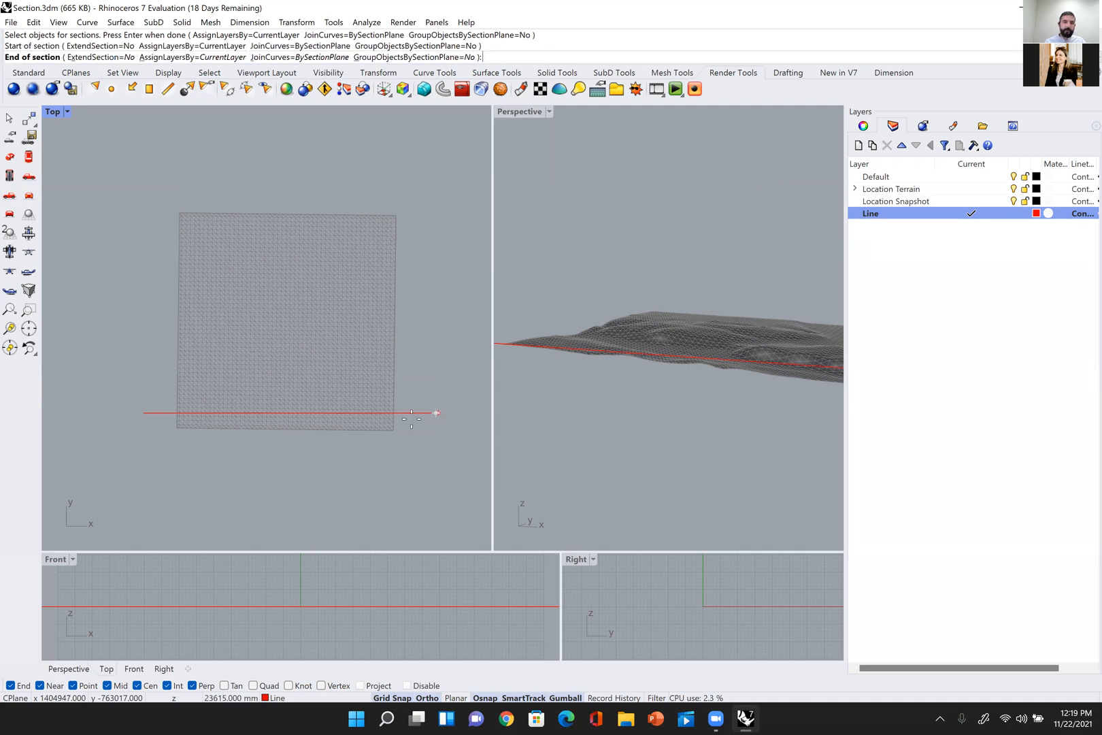
click(143, 413)
scroll(792, 335, down, 7)
key(Return)
Step: Examine the section curve against the terrain surface and the straight guide line from several angles, selecting the curve to distinguish it
right_drag(703, 337, 799, 391)
key(Escape)
scroll(714, 338, up, 6)
right_drag(656, 308, 591, 273)
shift+right_drag(655, 308, 592, 263)
scroll(656, 229, down, 5)
scroll(696, 269, up, 8)
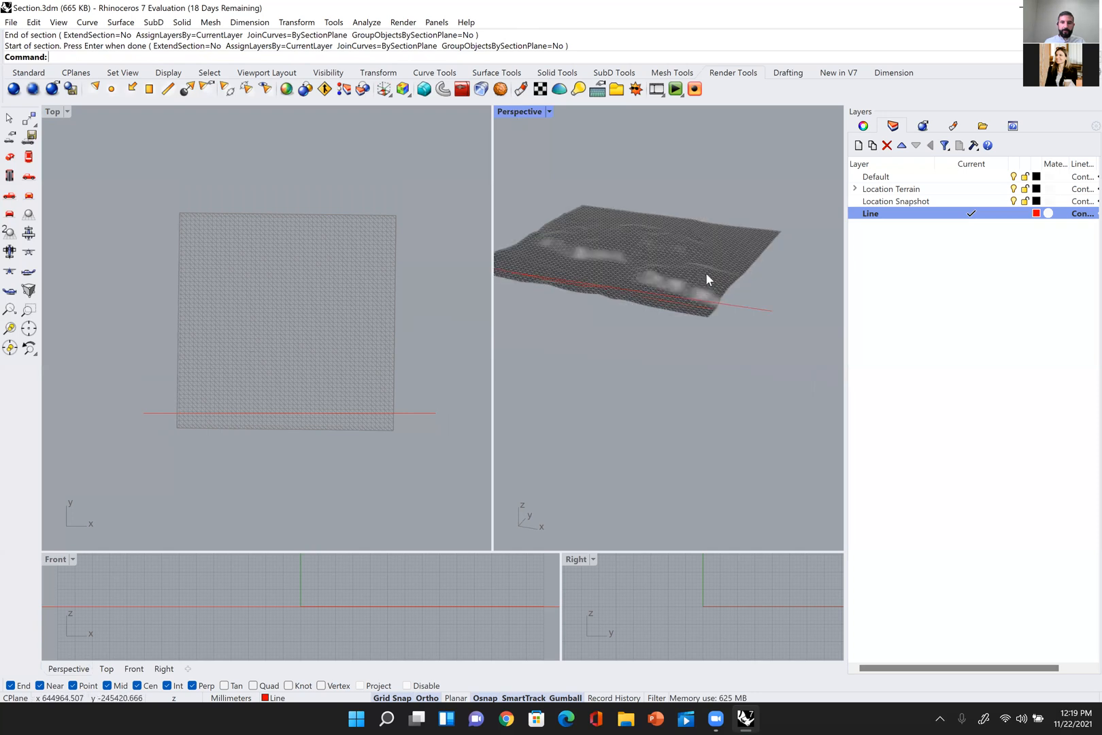
scroll(710, 344, down, 3)
click(715, 346)
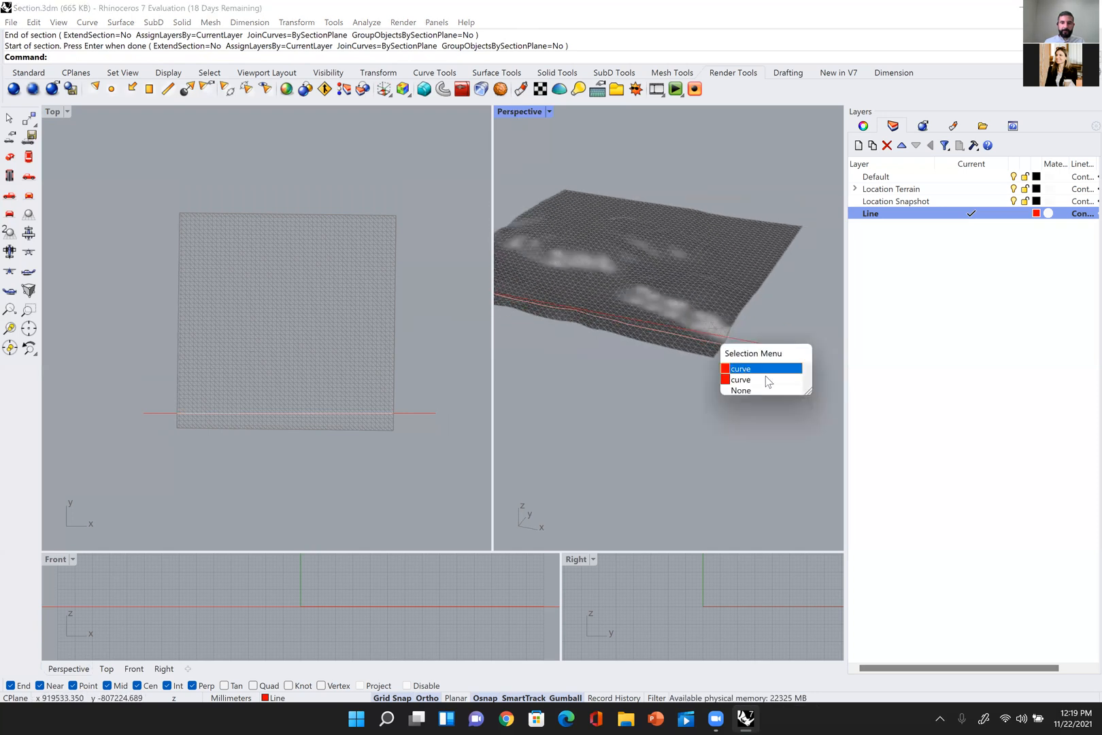
click(762, 369)
right_drag(762, 369, 646, 278)
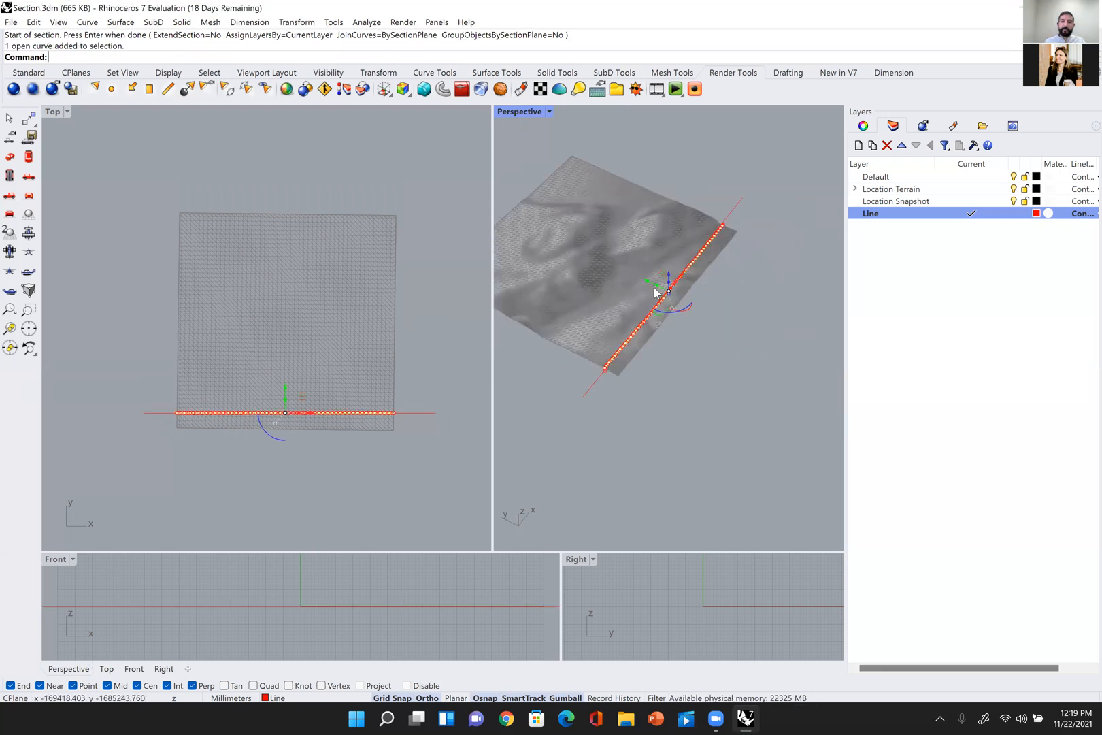
drag(647, 279, 757, 411)
click(756, 410)
right_drag(757, 435, 662, 422)
right_drag(616, 270, 820, 239)
drag(820, 239, 730, 351)
Step: Delete the section curve, keeping the straight red guide line
right_drag(711, 328, 705, 374)
drag(771, 311, 715, 403)
key(Delete)
Step: Copy the red guide line 200000 mm along positive Y in the Top view, using its endpoint as the base point
right_drag(424, 424, 384, 428)
drag(412, 348, 372, 455)
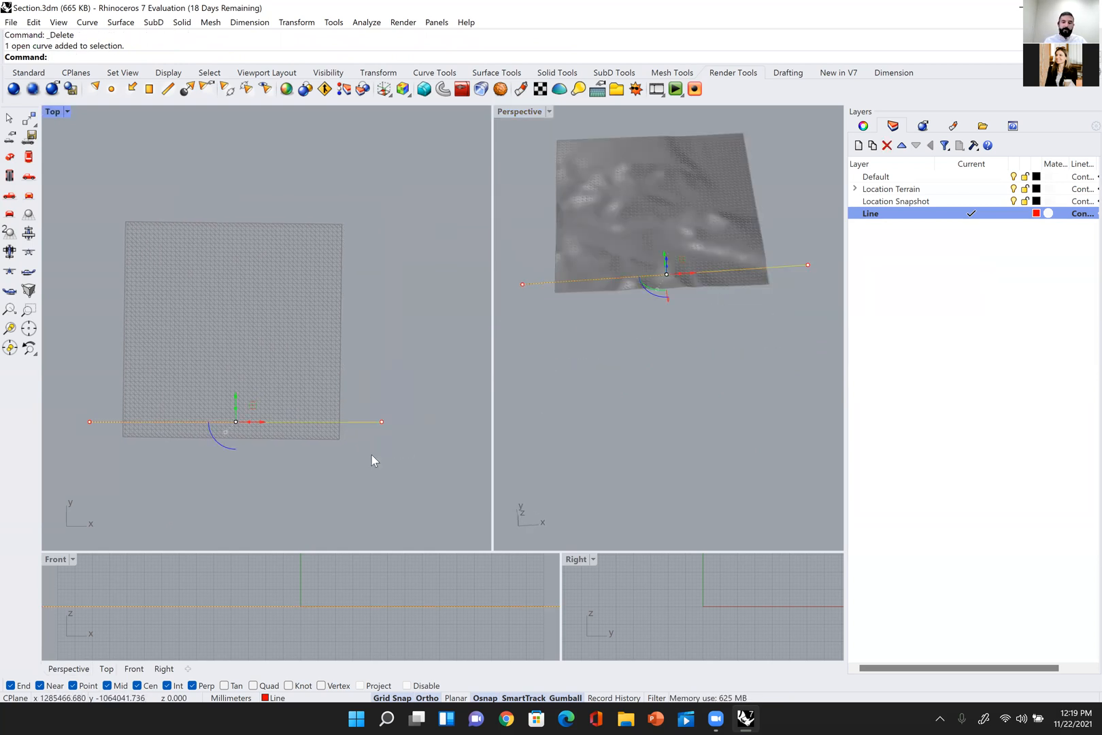
key(Return)
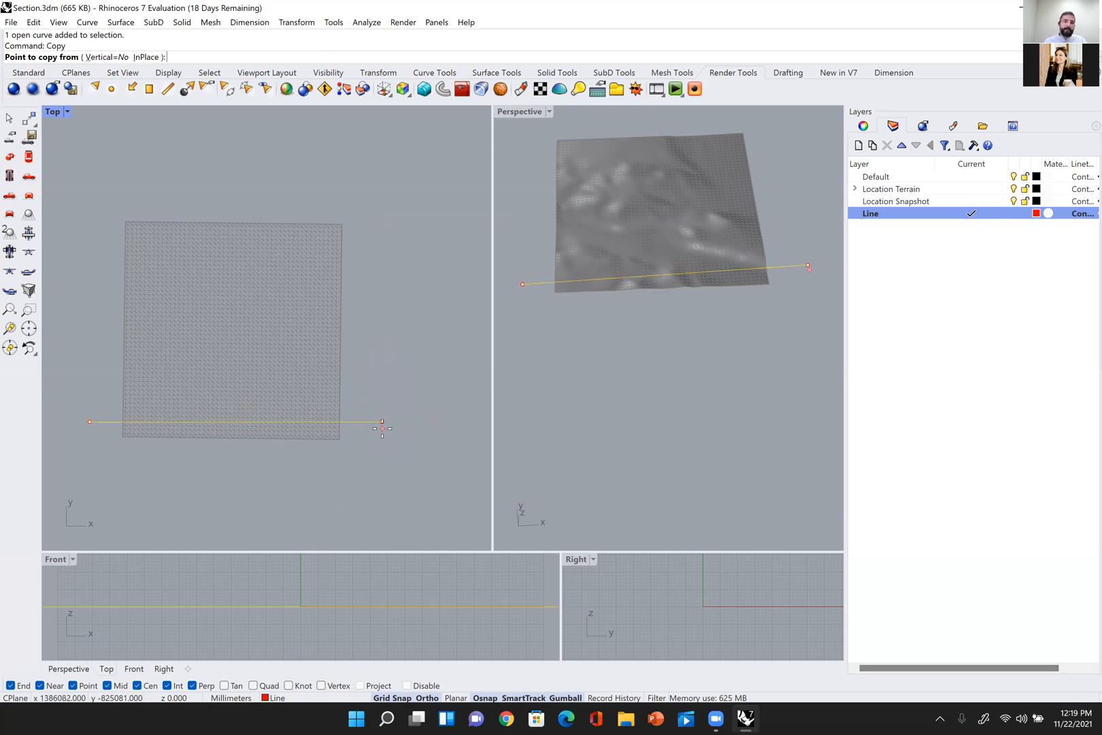
click(381, 422)
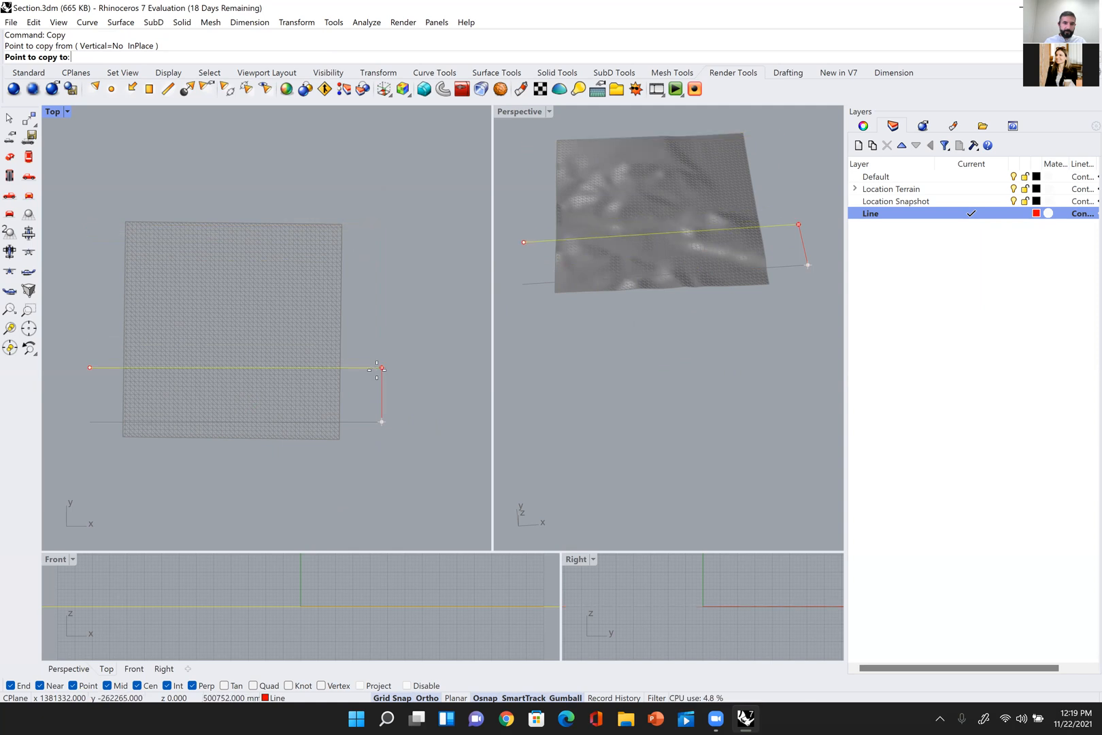
text(20000)
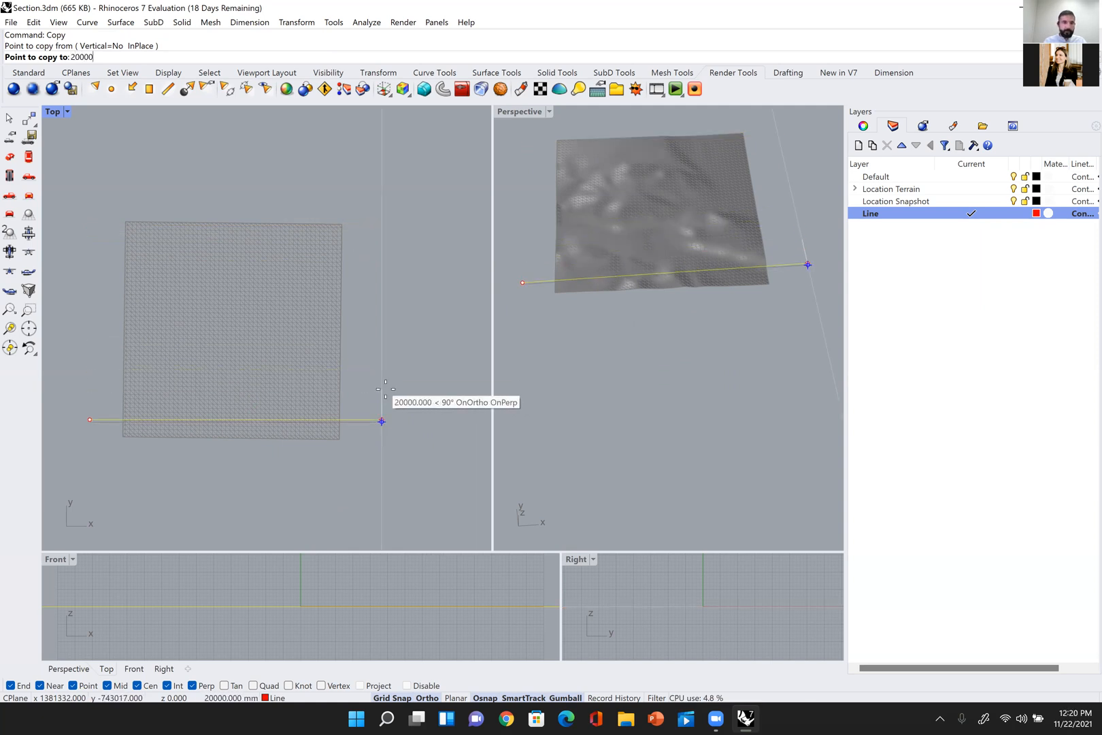
text(0)
key(Return)
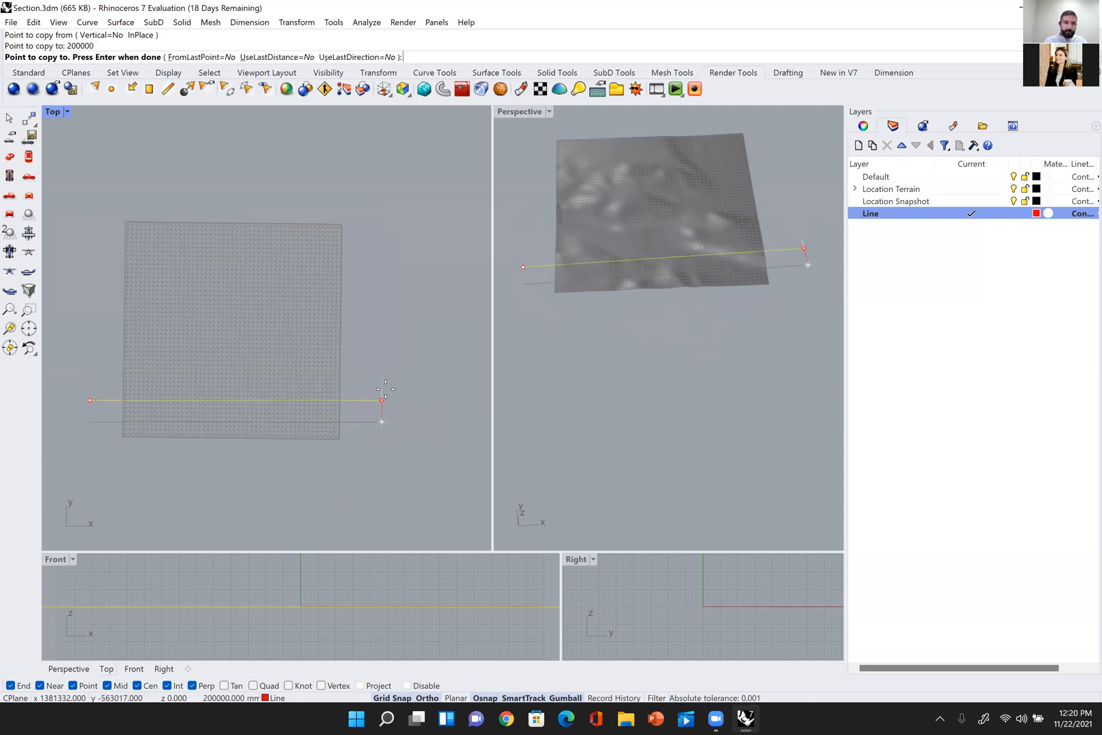
key(Return)
click(386, 388)
right_drag(386, 389, 402, 389)
scroll(408, 385, up, 1)
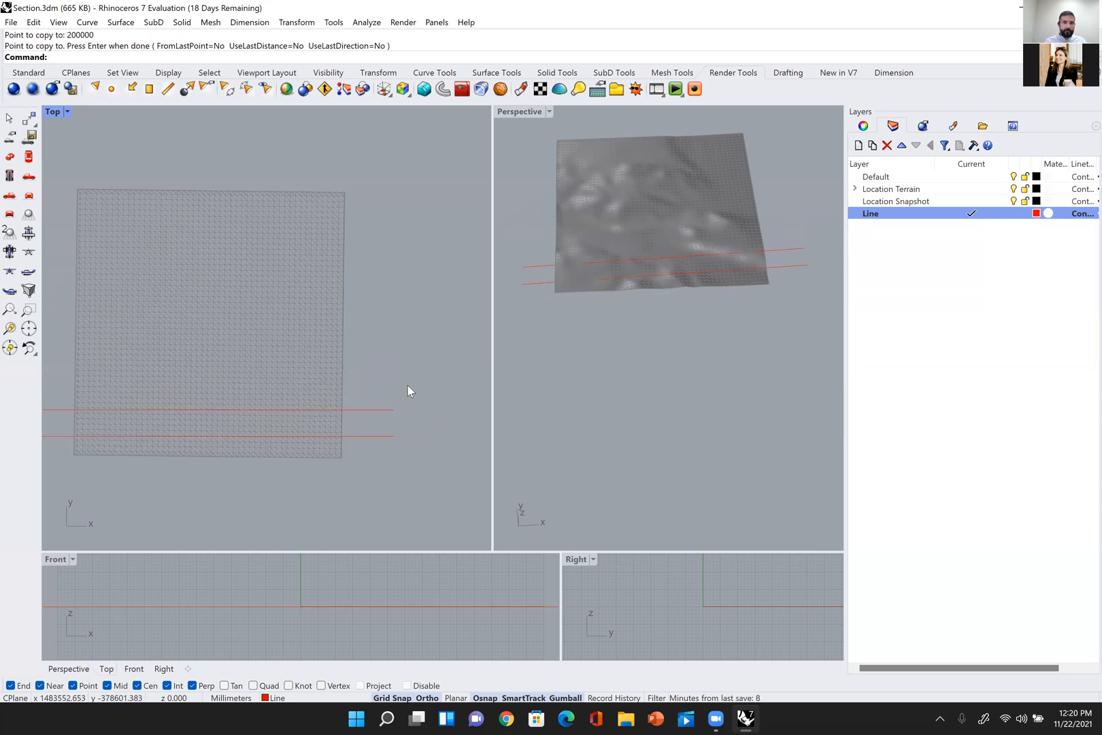
Step: Copy the second guide line seven times up the terrain, reusing the 200000 mm gap between the two lines by snapping to successive endpoints
drag(408, 385, 378, 424)
right_drag(390, 374, 412, 357)
drag(412, 356, 389, 402)
text(Copy)
key(Return)
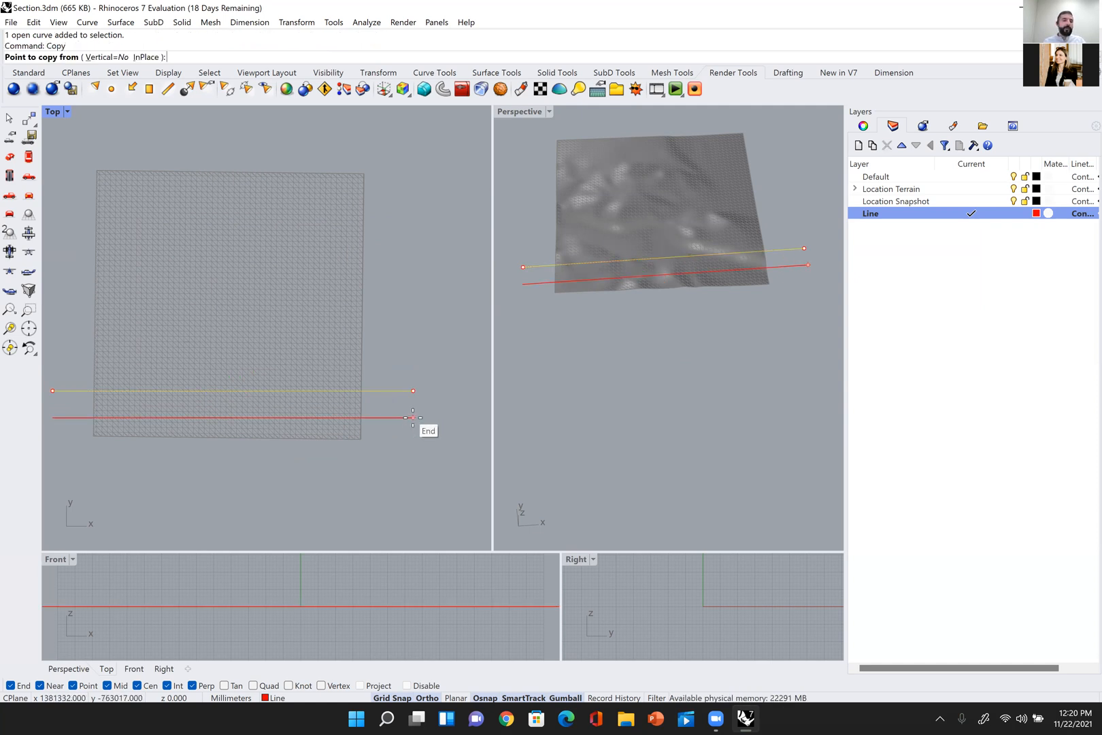
click(413, 417)
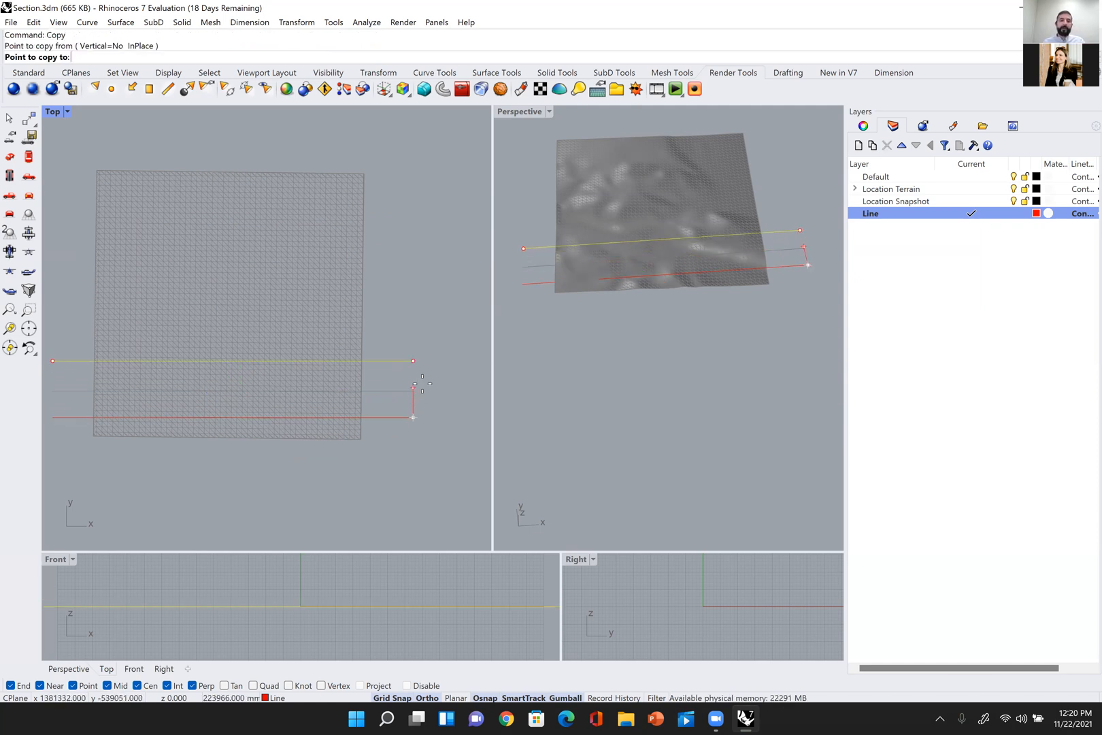
click(413, 390)
click(413, 364)
click(413, 338)
click(413, 311)
click(413, 284)
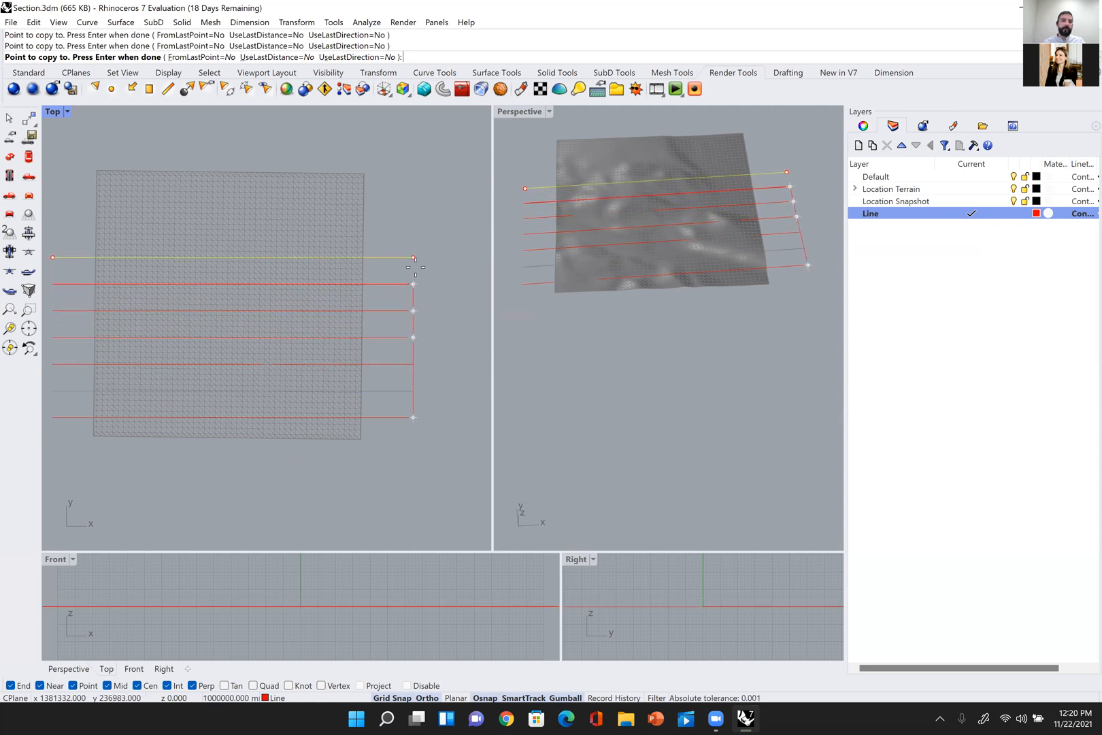
click(413, 257)
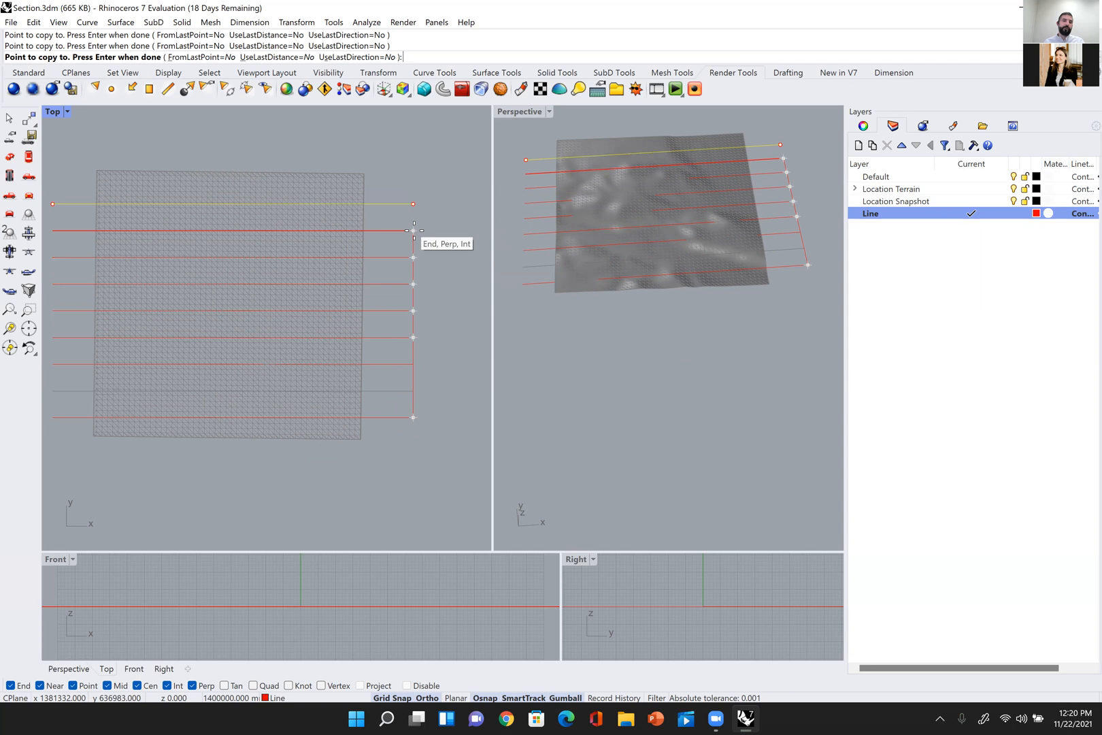
click(413, 231)
key(Return)
Step: Delete all eight copied guide lines, keeping only the original near the terrain's lower edge
scroll(411, 226, down, 6)
key(Escape)
right_drag(412, 225, 434, 244)
scroll(390, 253, up, 2)
scroll(415, 253, up, 2)
drag(441, 179, 417, 378)
key(Delete)
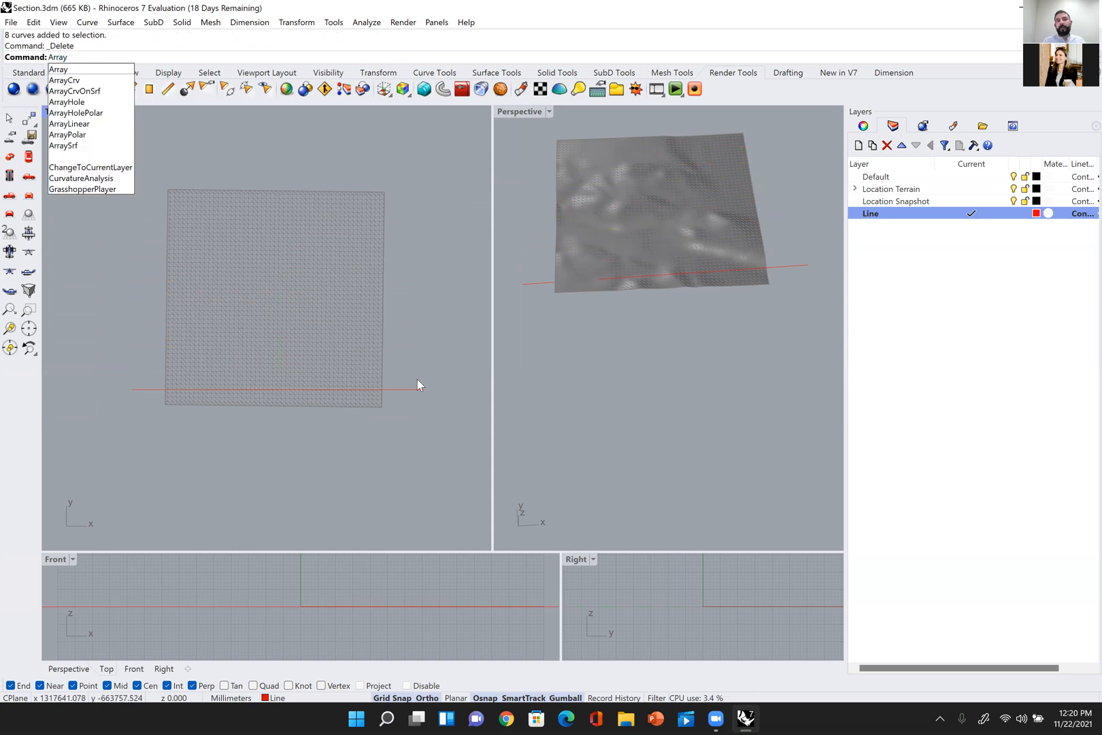
Step: Array the red guide line with 1 in X, 10 in Y and 1 in Z, using a Y spacing of 200000 mm
key(Return)
drag(421, 376, 415, 441)
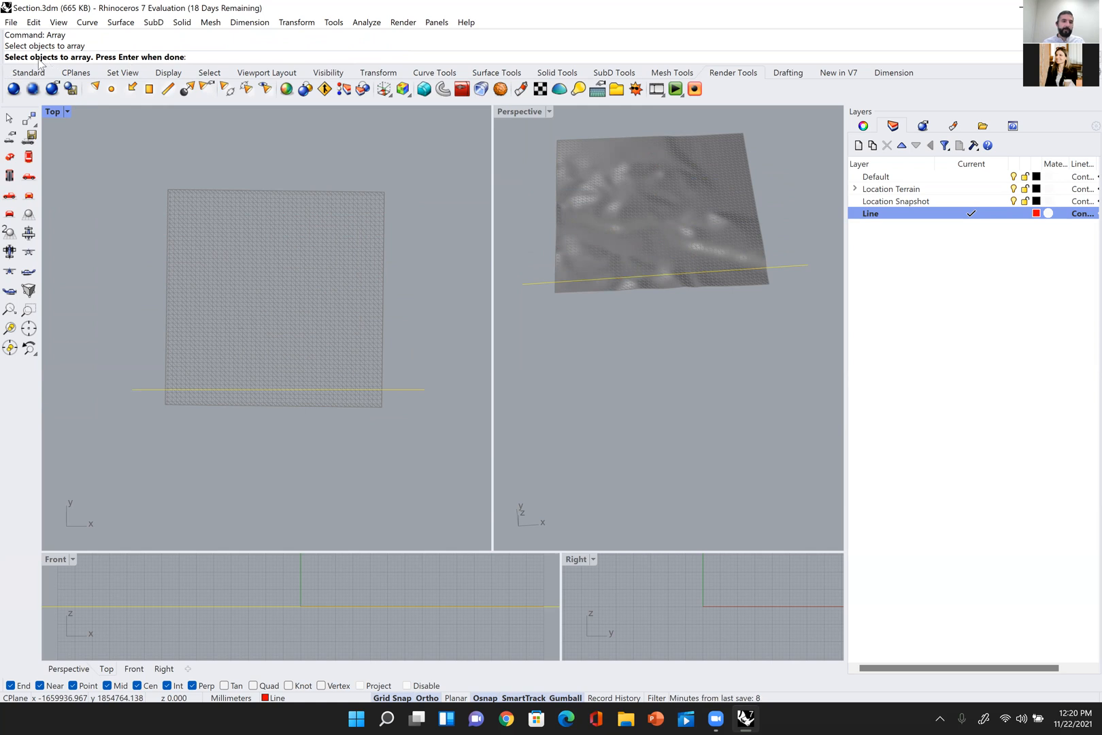
key(Return)
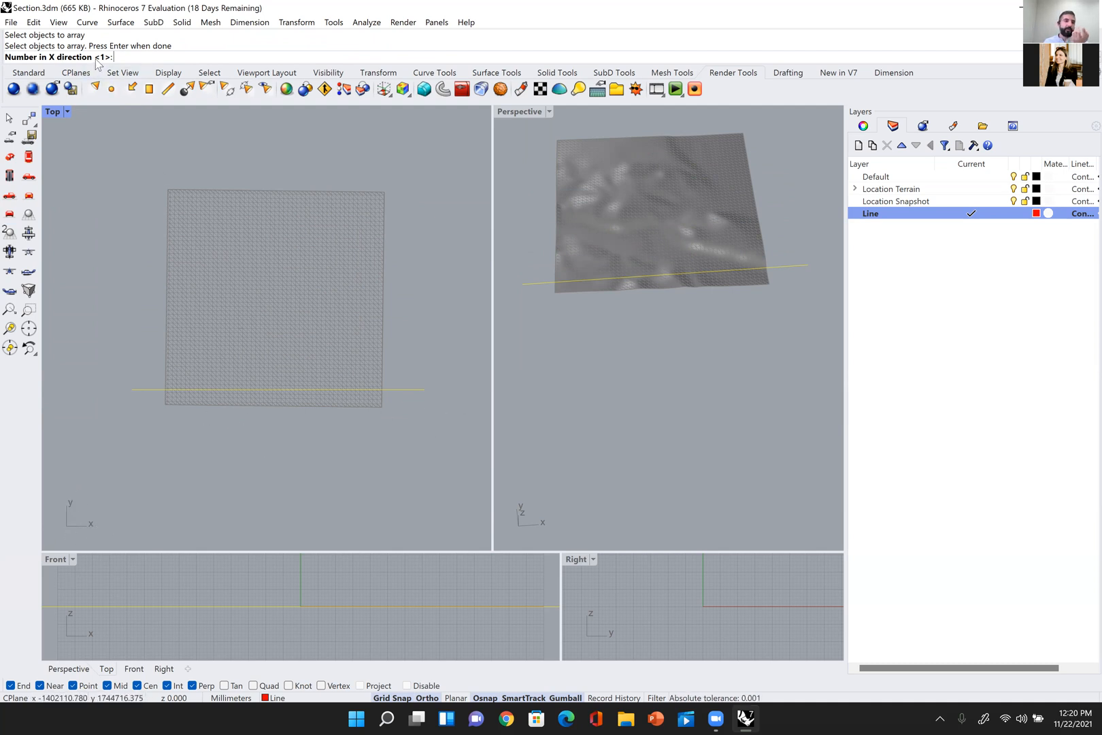
key(Return)
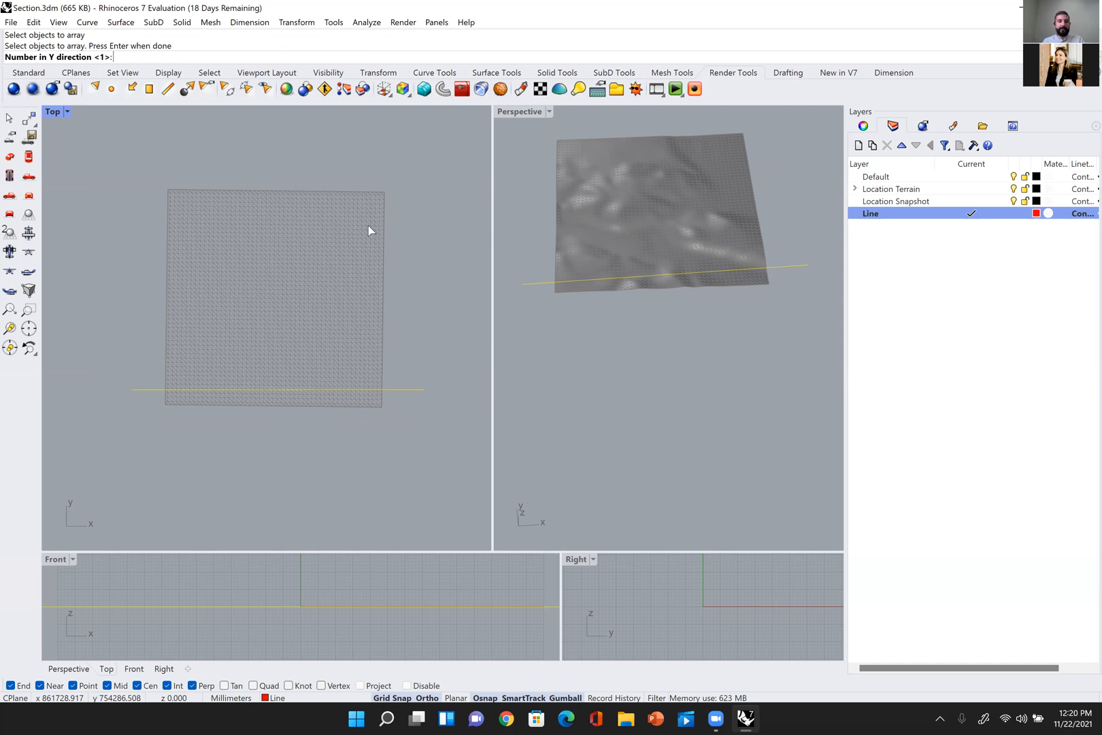
text(10)
key(Return)
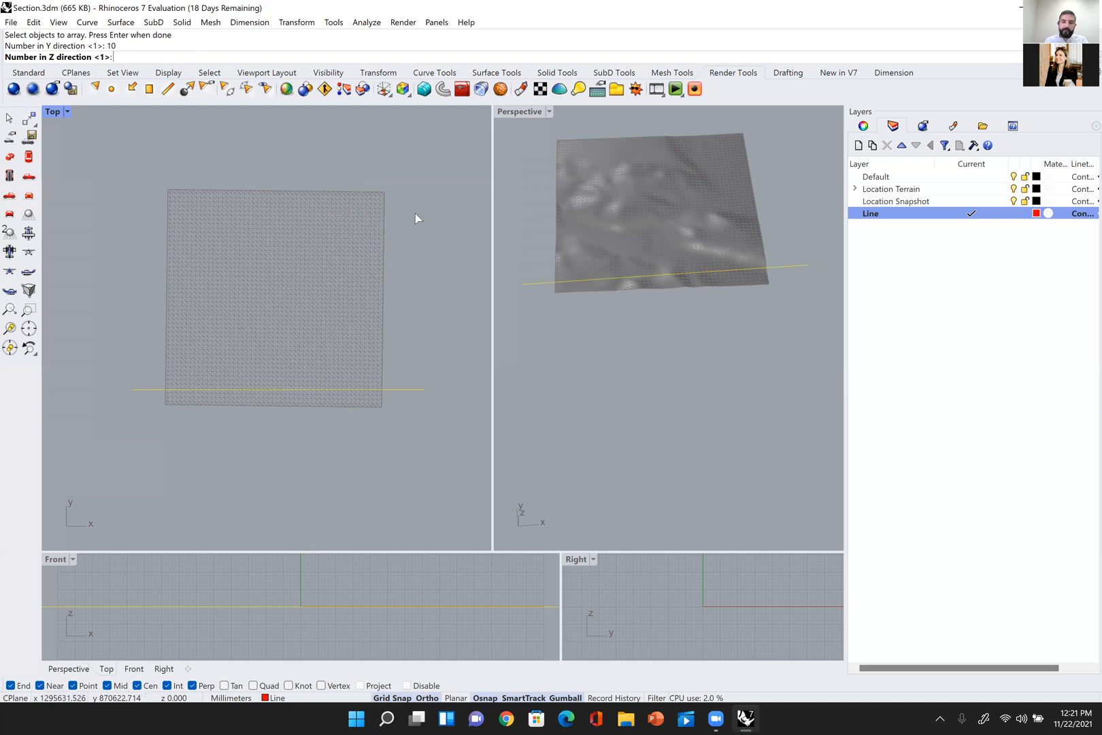
key(Return)
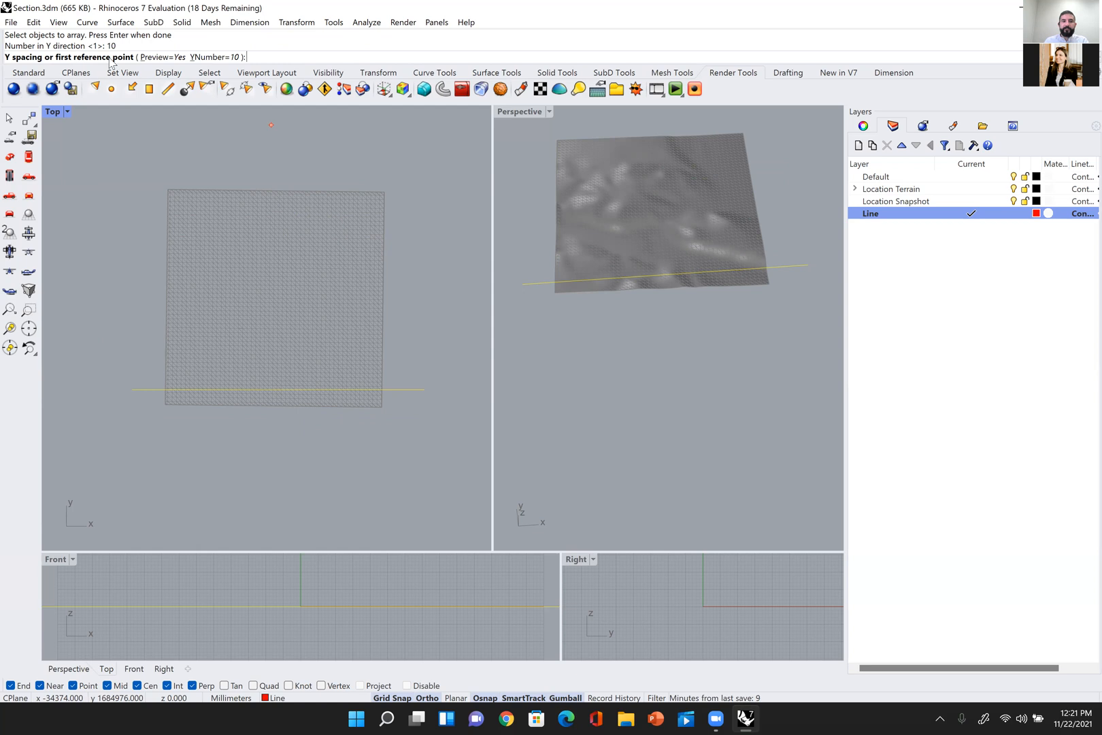
text(2)
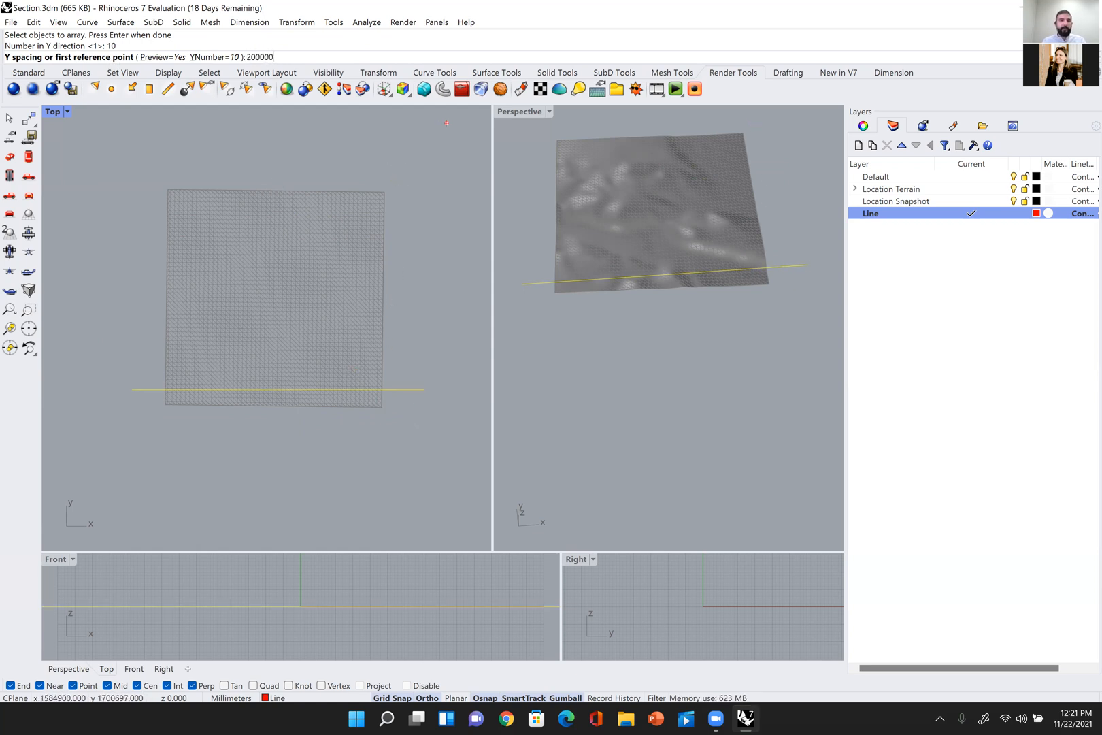
text(00000)
key(Return)
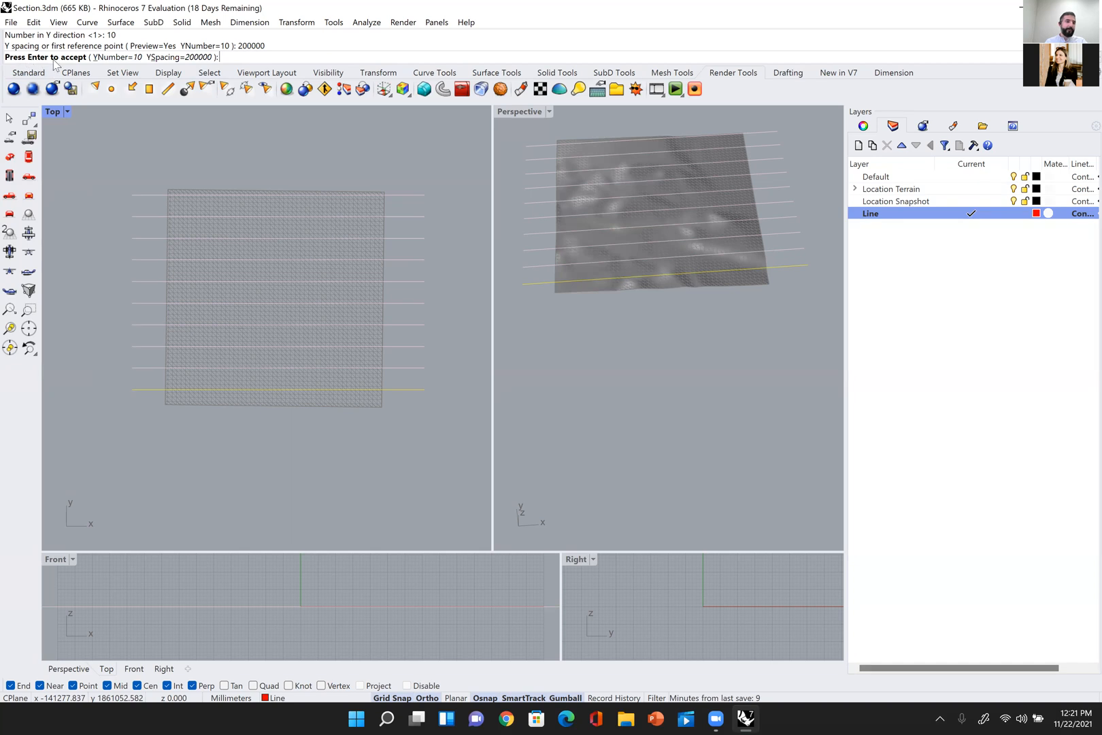
Step: Set the array's Y spacing to 150000 mm and its Y number to 15, and accept the array
click(179, 57)
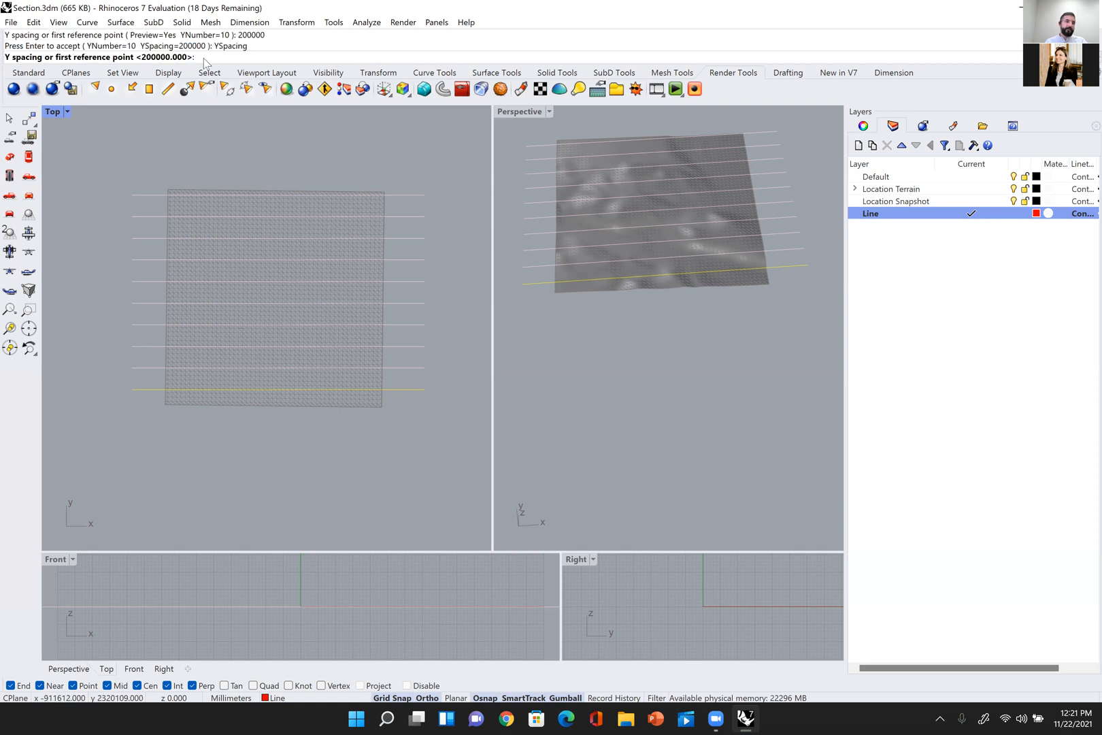
text(15000)
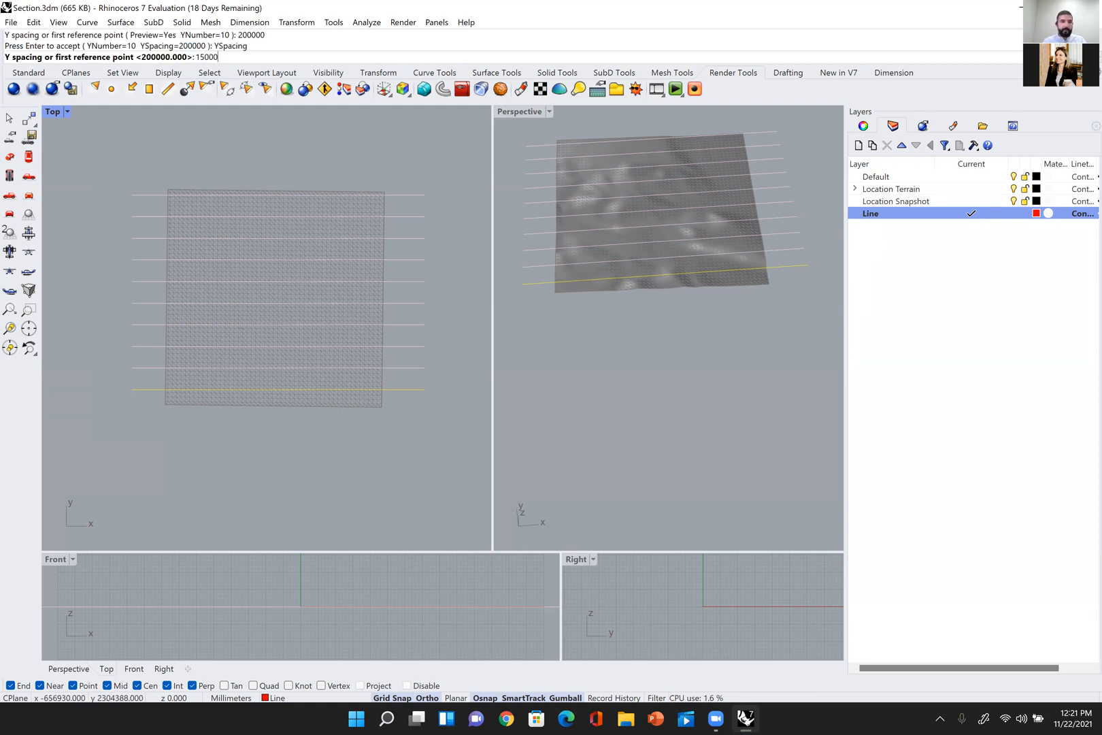
key(Return)
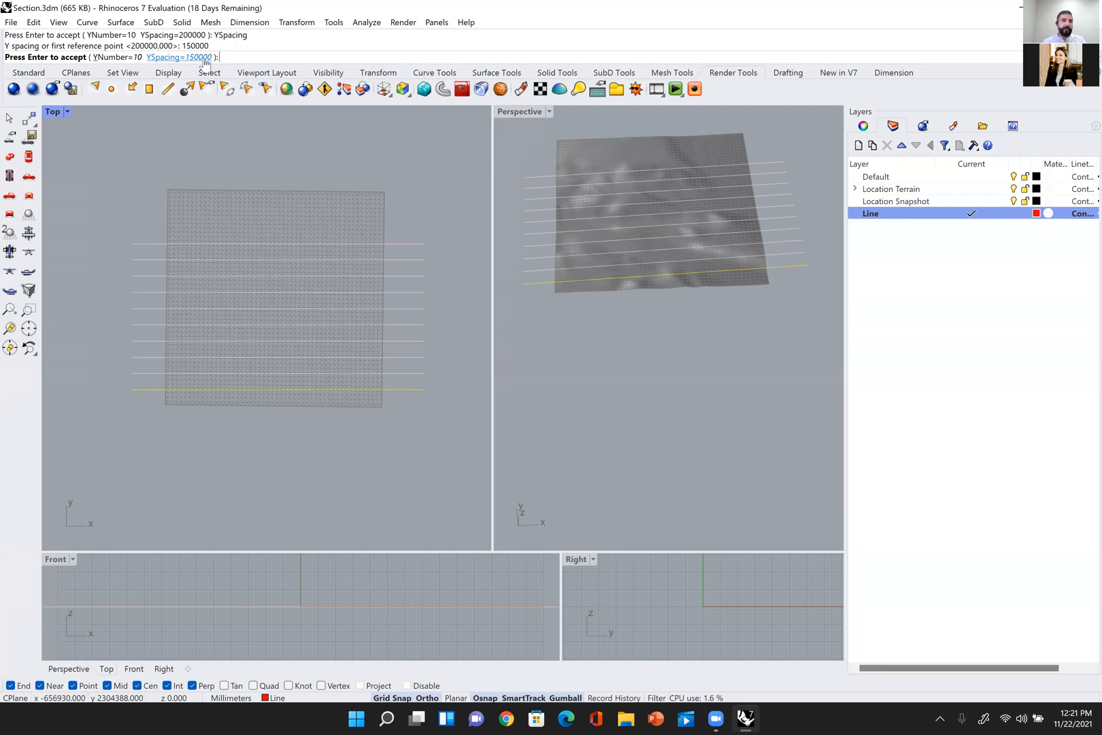
click(117, 58)
text(15)
key(Return)
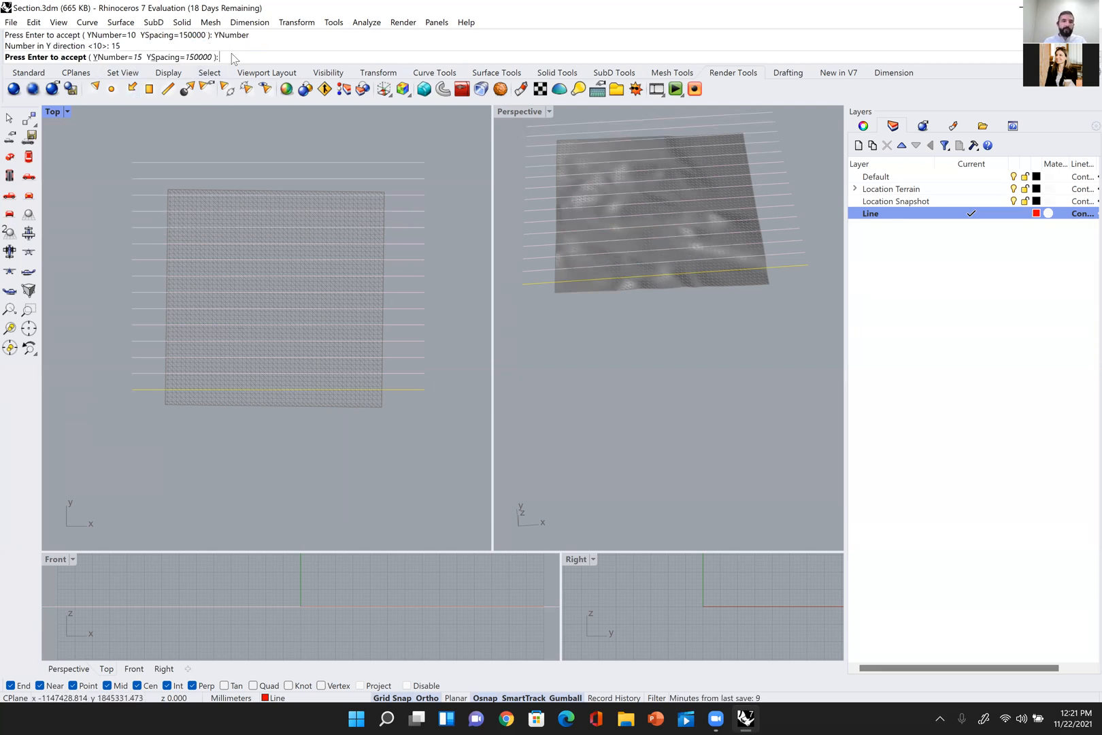
key(Return)
Step: Delete the two arrayed lines lying beyond the terrain's upper edge and check the remaining lines over the mesh
right_drag(673, 303, 698, 293)
right_drag(440, 204, 425, 230)
drag(430, 186, 401, 391)
key(Delete)
scroll(398, 210, down, 2)
scroll(393, 349, up, 2)
key(Escape)
right_drag(689, 374, 684, 307)
right_drag(607, 262, 605, 317)
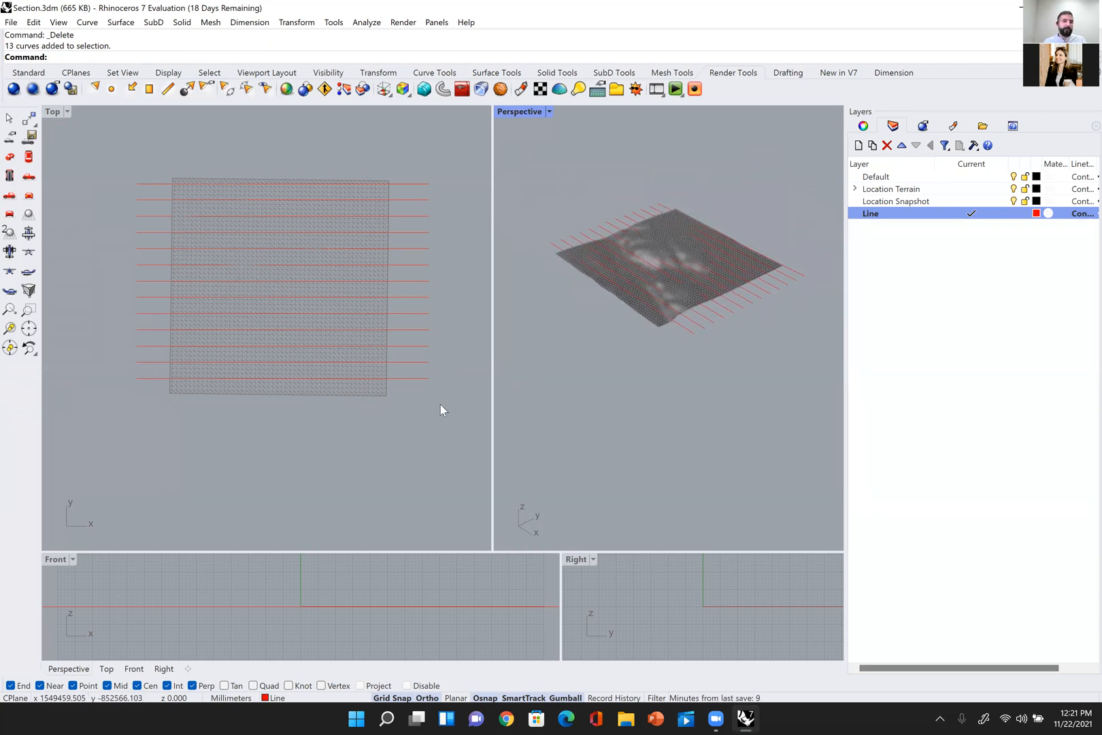
Step: Create a new layer named Section Lines
click(859, 146)
text(Section Lines)
key(Return)
Step: Set the Section Lines layer's colour to green and make it the current layer
click(1036, 226)
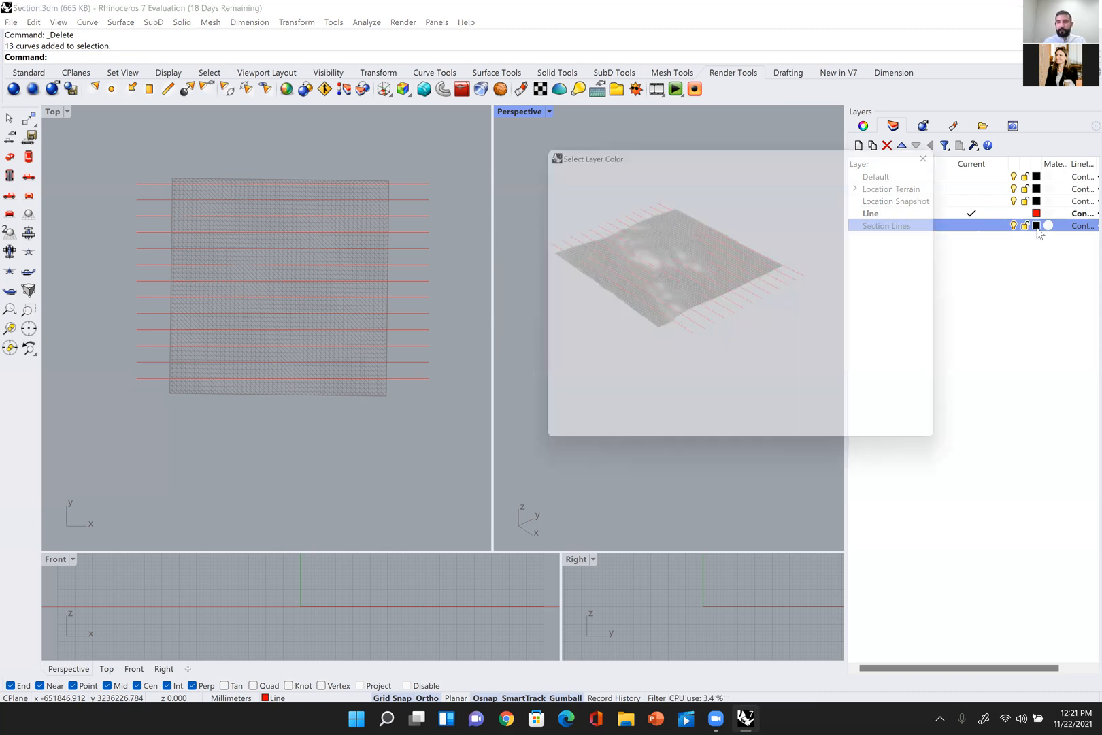
click(571, 305)
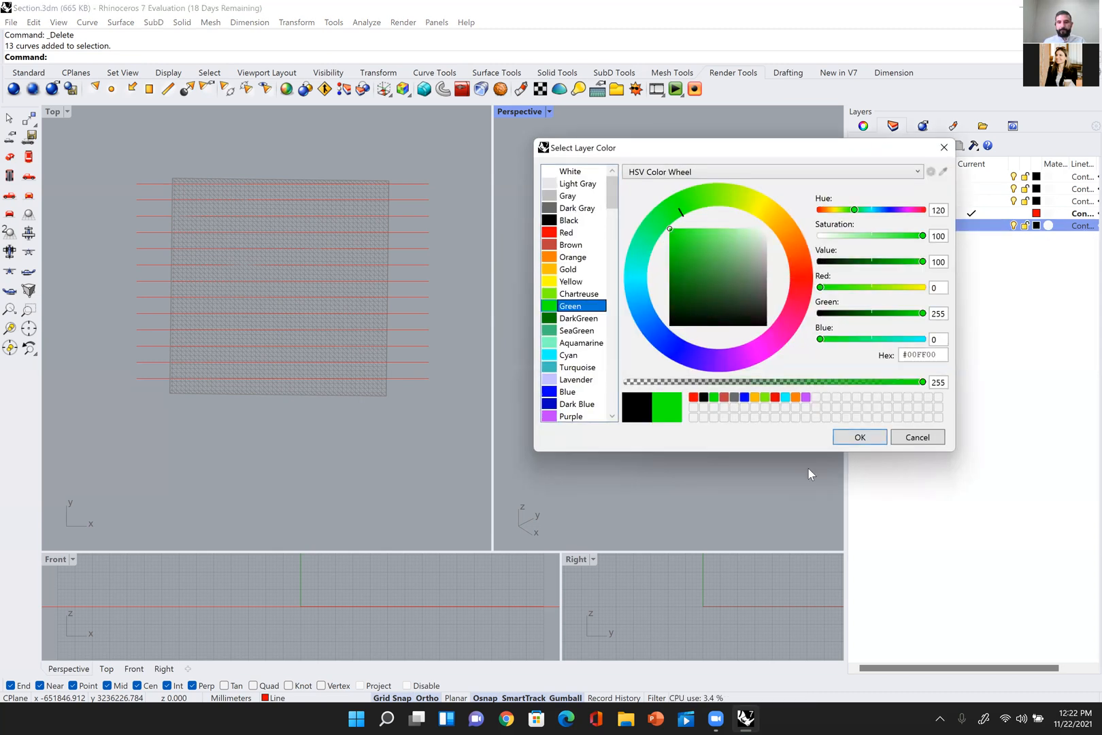
click(859, 437)
right_drag(760, 339, 773, 347)
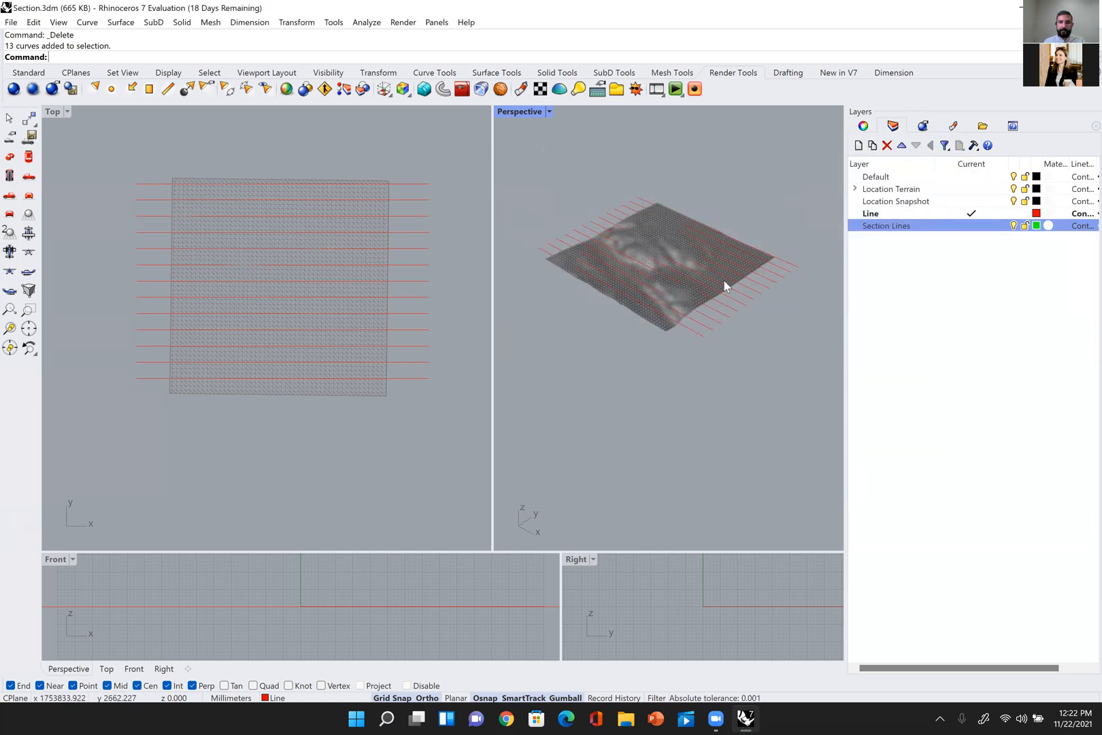
double_click(899, 226)
Step: Start the Section command on the terrain mesh and cut a section along the lowest red guide line
right_drag(402, 365, 372, 344)
text(Sec)
key(Return)
scroll(327, 210, up, 3)
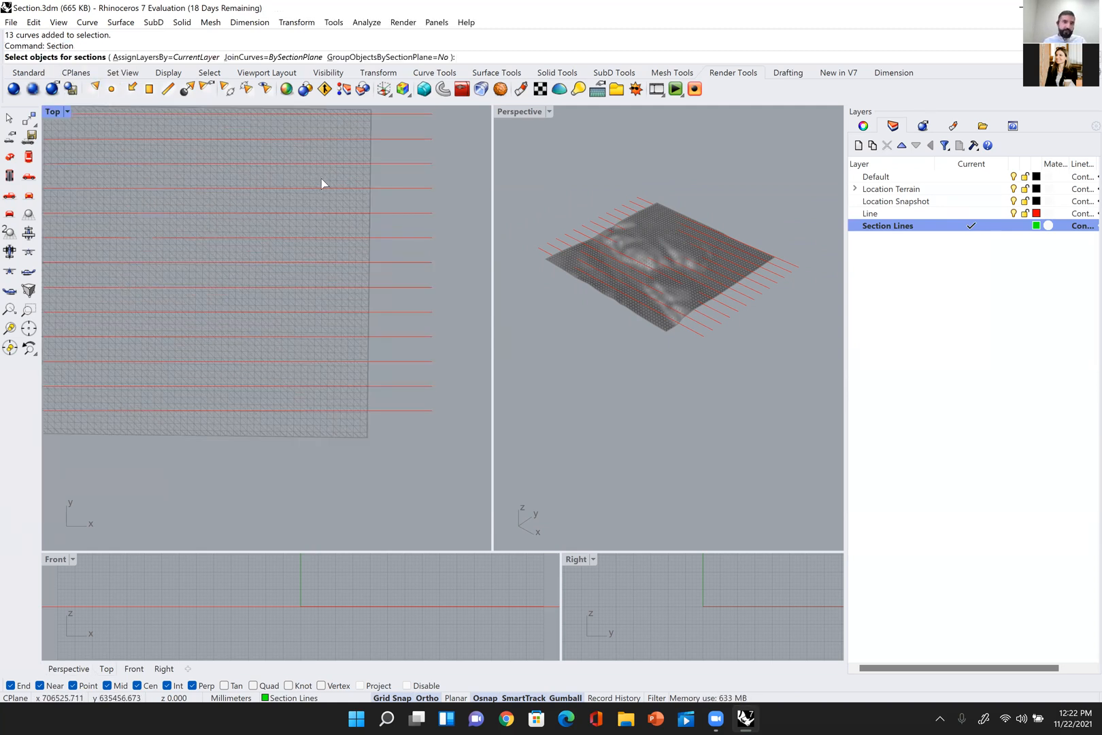
scroll(321, 178, down, 2)
click(336, 217)
key(Return)
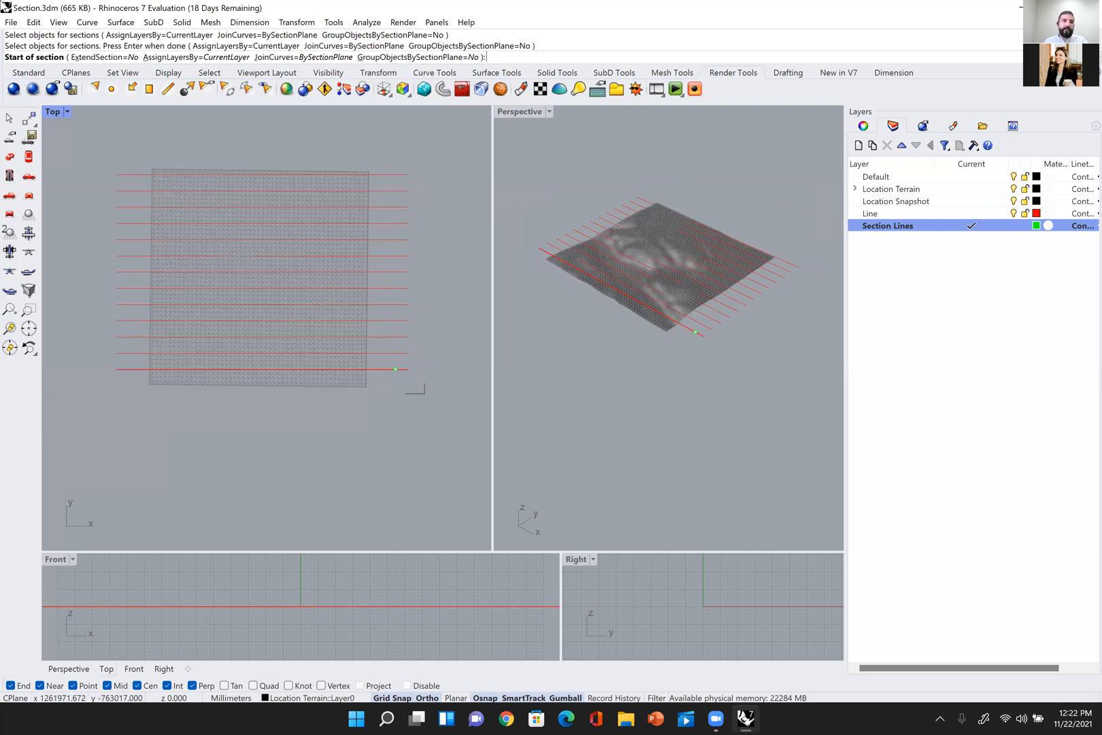
click(408, 368)
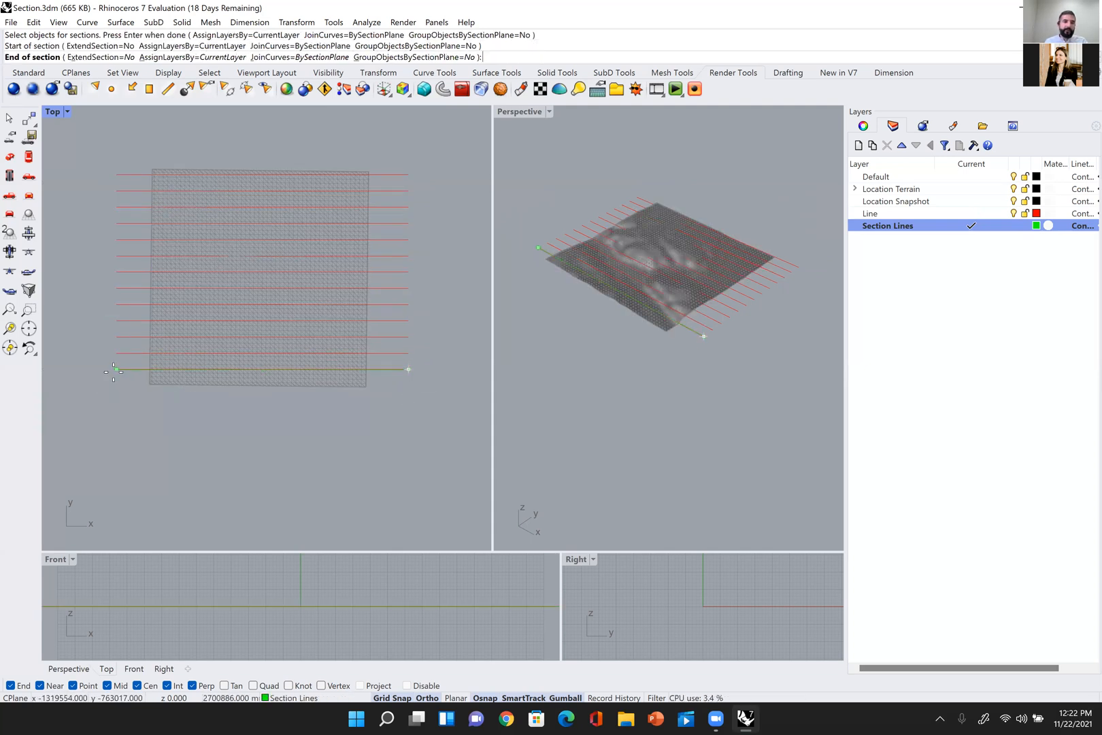
click(116, 370)
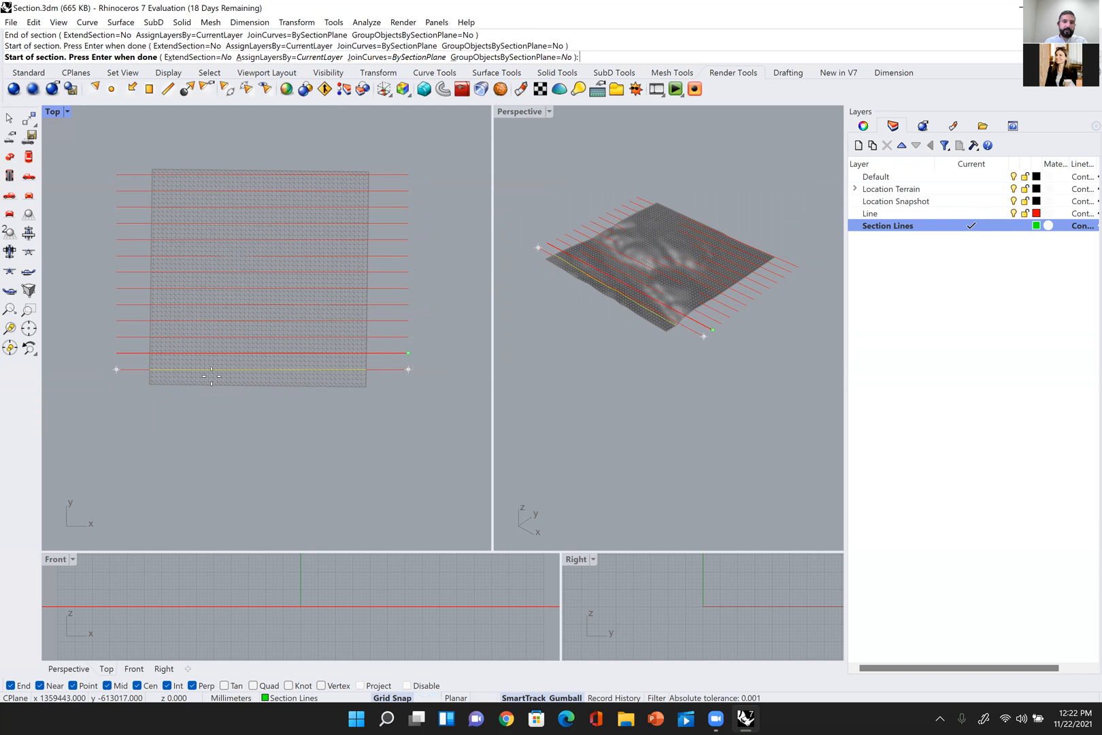
Step: Cut sections through the terrain along the second, fourth and fifth guide lines from the lower edge
click(408, 353)
click(116, 353)
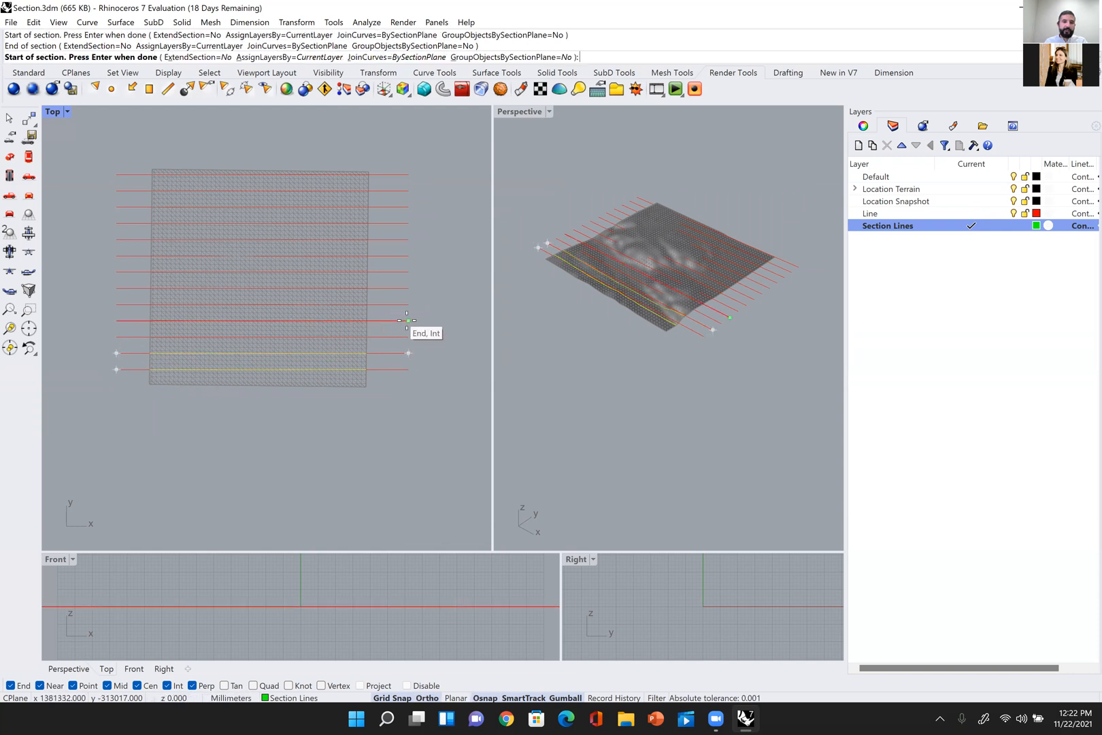
click(408, 320)
click(116, 320)
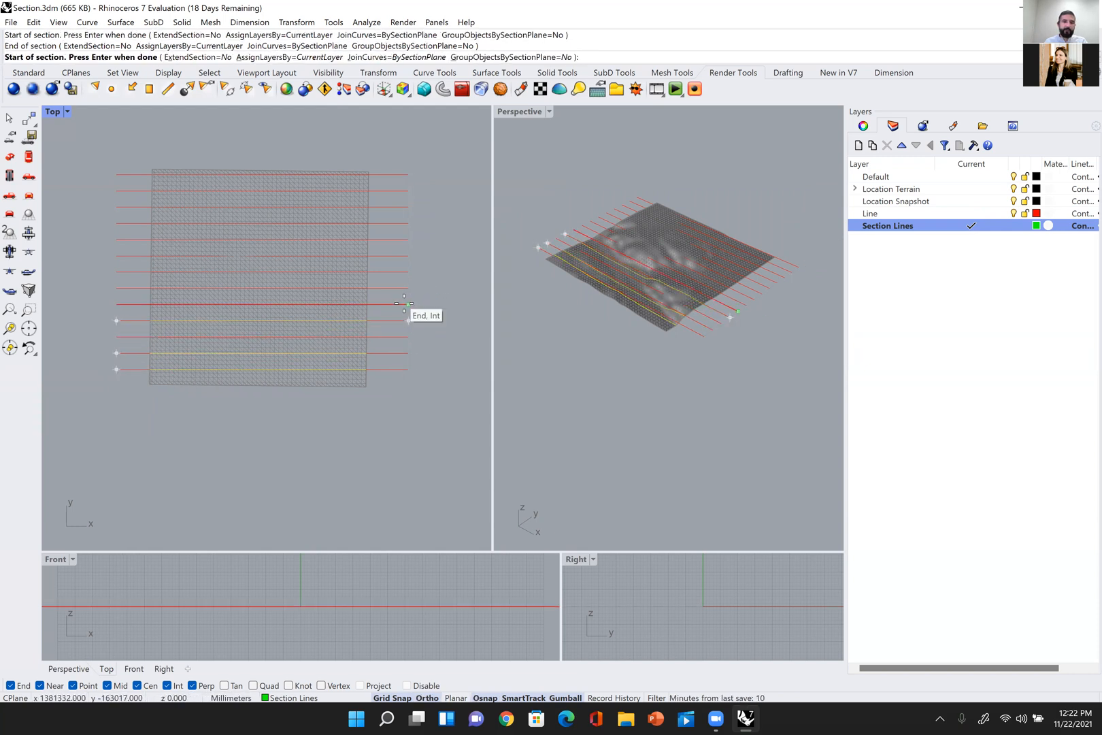
click(408, 304)
click(117, 305)
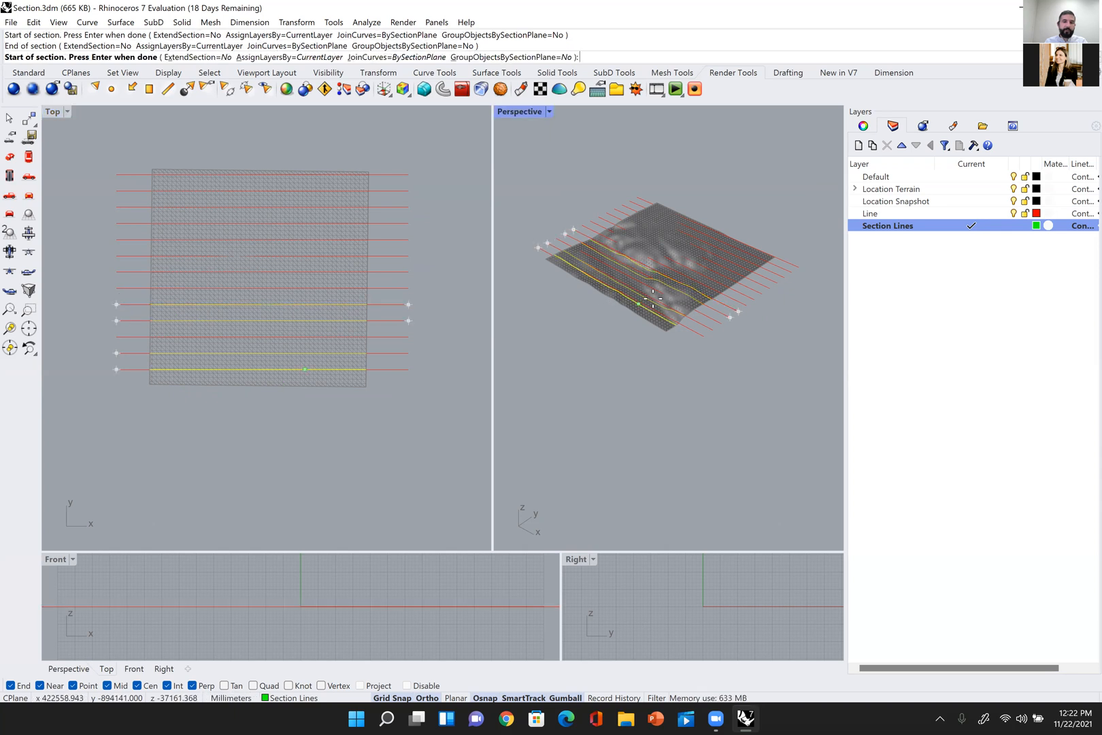
Step: Cut sections along the sixth, seventh and eighth guide lines from the terrain's lower edge
scroll(664, 299, up, 4)
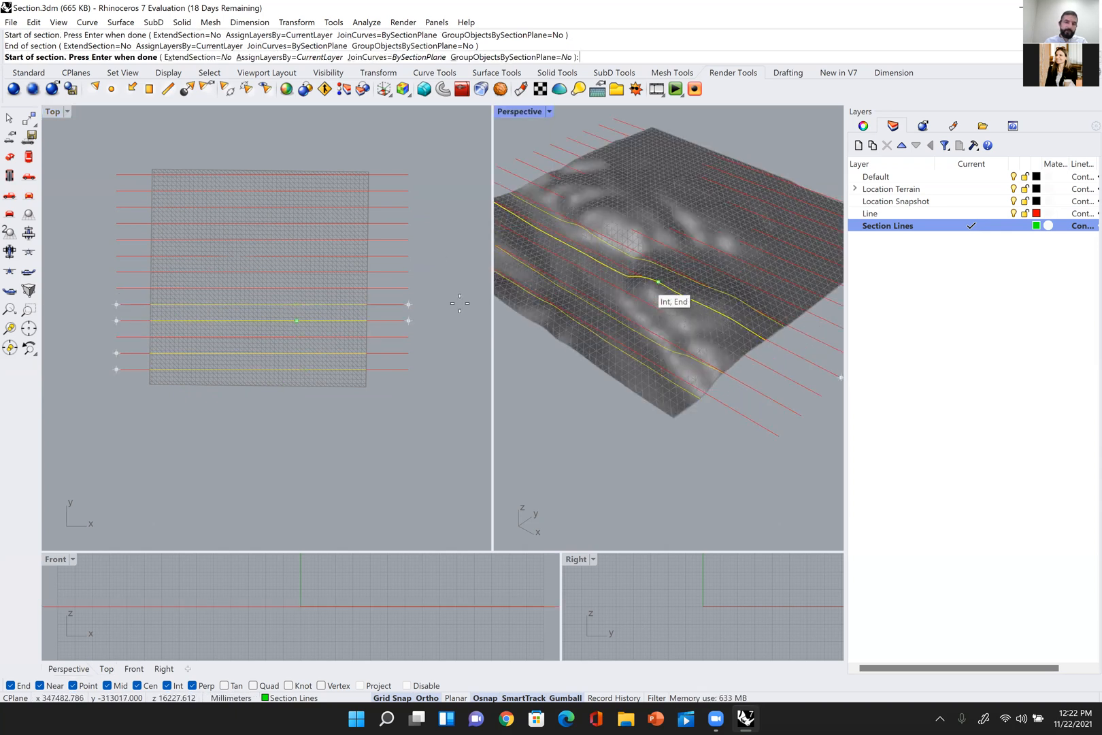
click(409, 288)
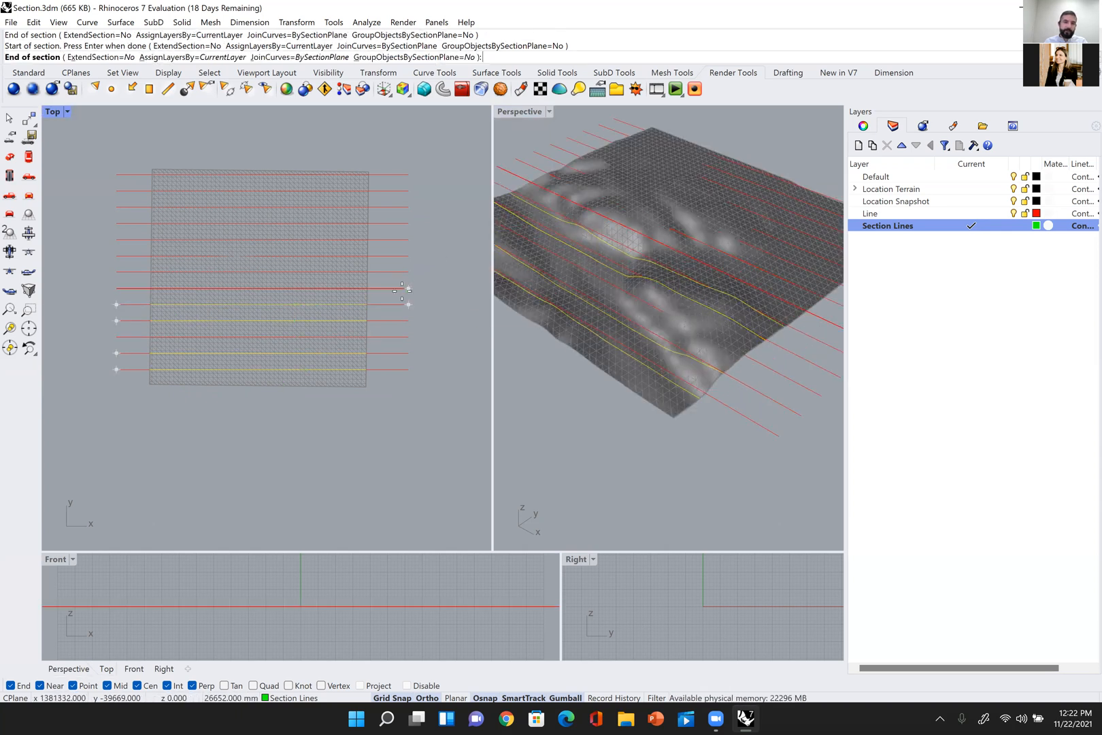
click(116, 288)
click(408, 272)
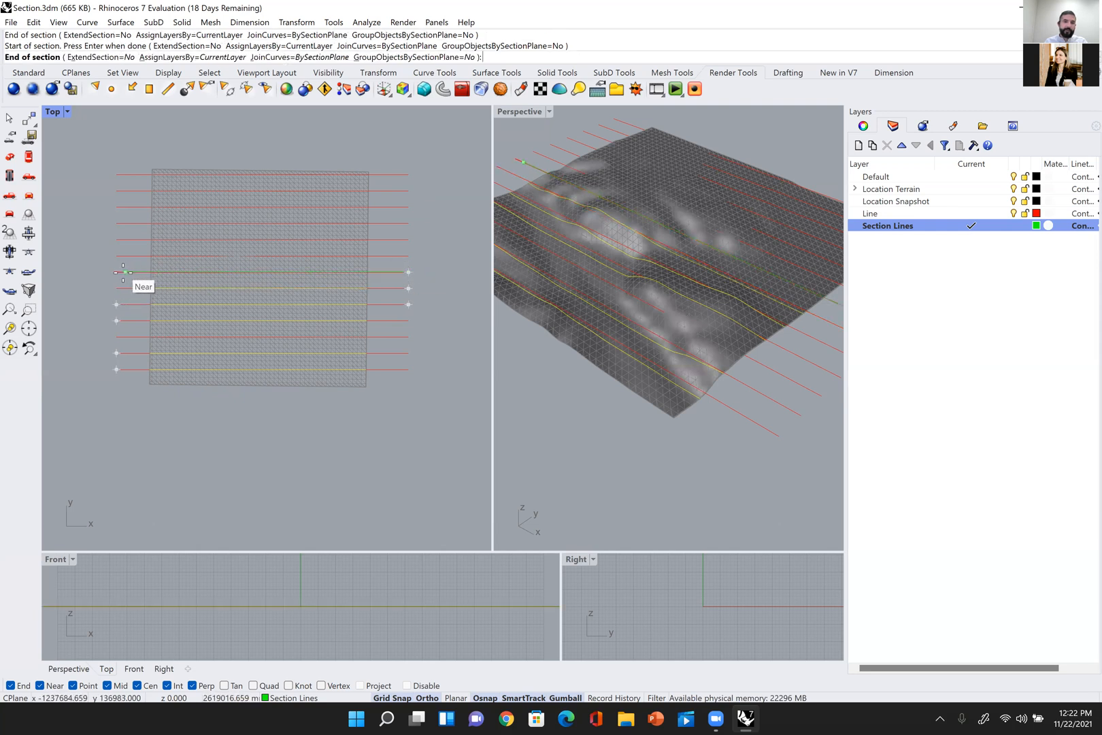
click(124, 272)
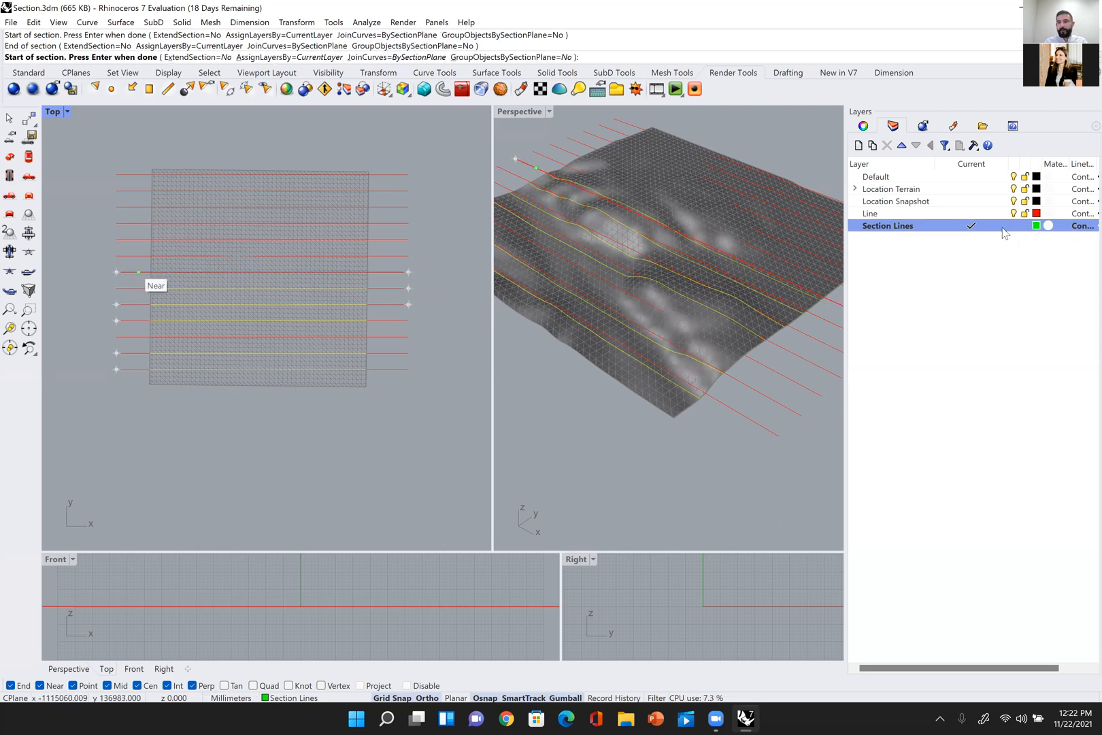
click(408, 255)
click(115, 257)
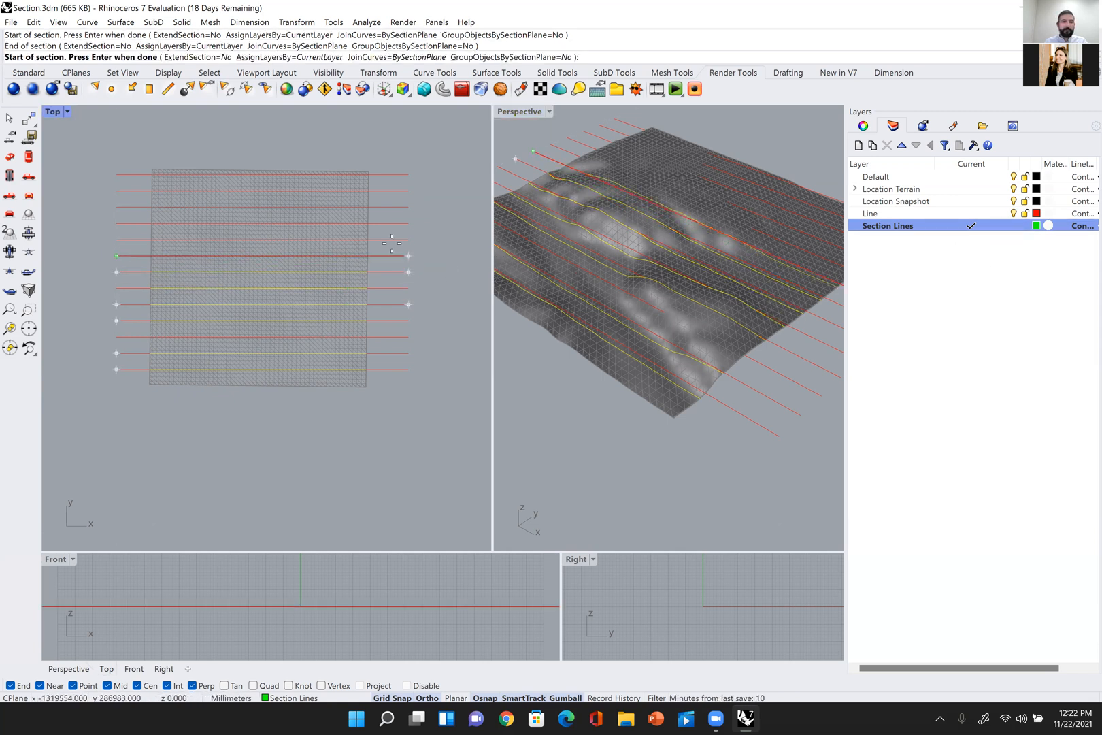
Step: Cut a section along the ninth guide line from the lower edge and finish the Section command
click(406, 239)
click(117, 239)
key(Return)
click(435, 255)
right_drag(692, 407, 693, 354)
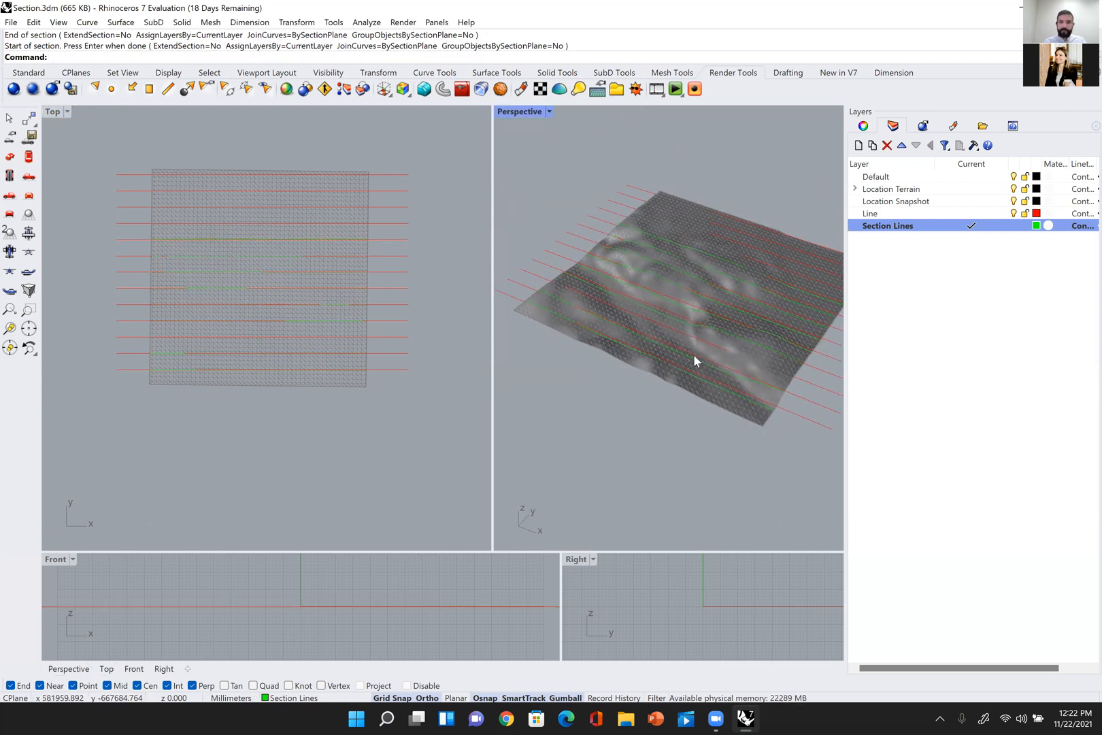
Step: Hide the Line, Location Snapshot, Location Terrain and Default layers, leaving only Section Lines displayed
click(1013, 213)
click(1013, 201)
click(1013, 189)
click(1011, 177)
Step: Examine the isolated green section curves from several angles in the Perspective and Top views
right_drag(681, 240, 727, 249)
key(ctrl+a)
right_drag(694, 402, 611, 427)
scroll(643, 368, down, 4)
right_drag(643, 368, 659, 327)
key(Escape)
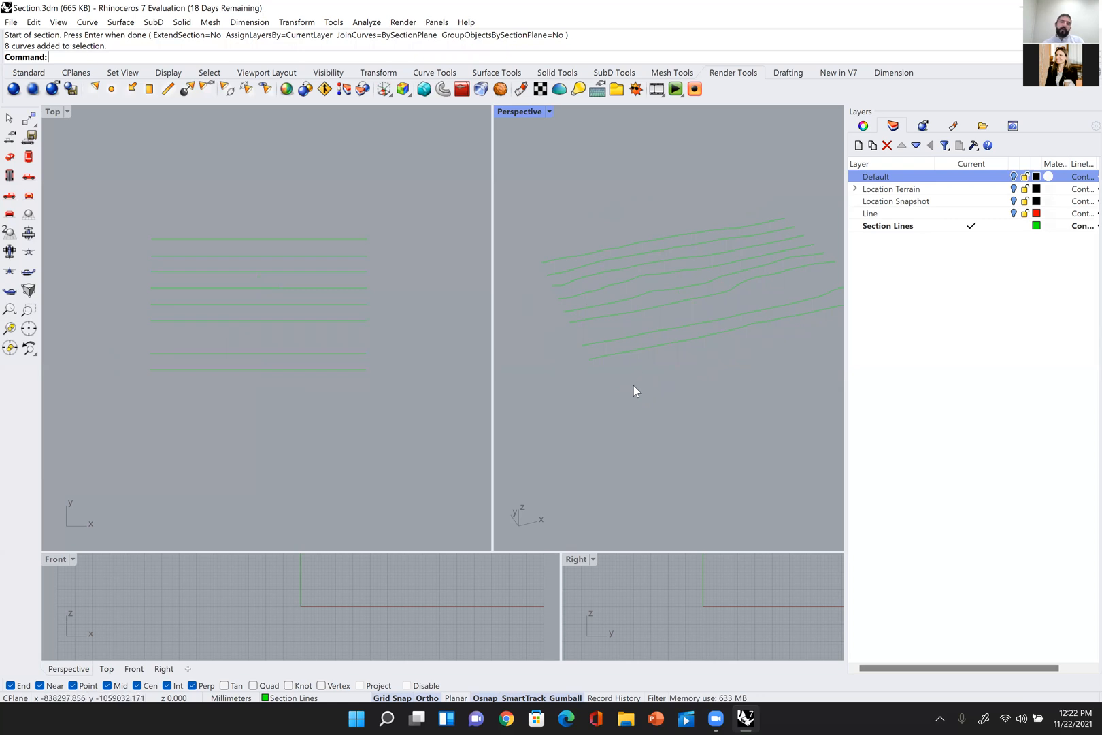
right_drag(595, 364, 726, 307)
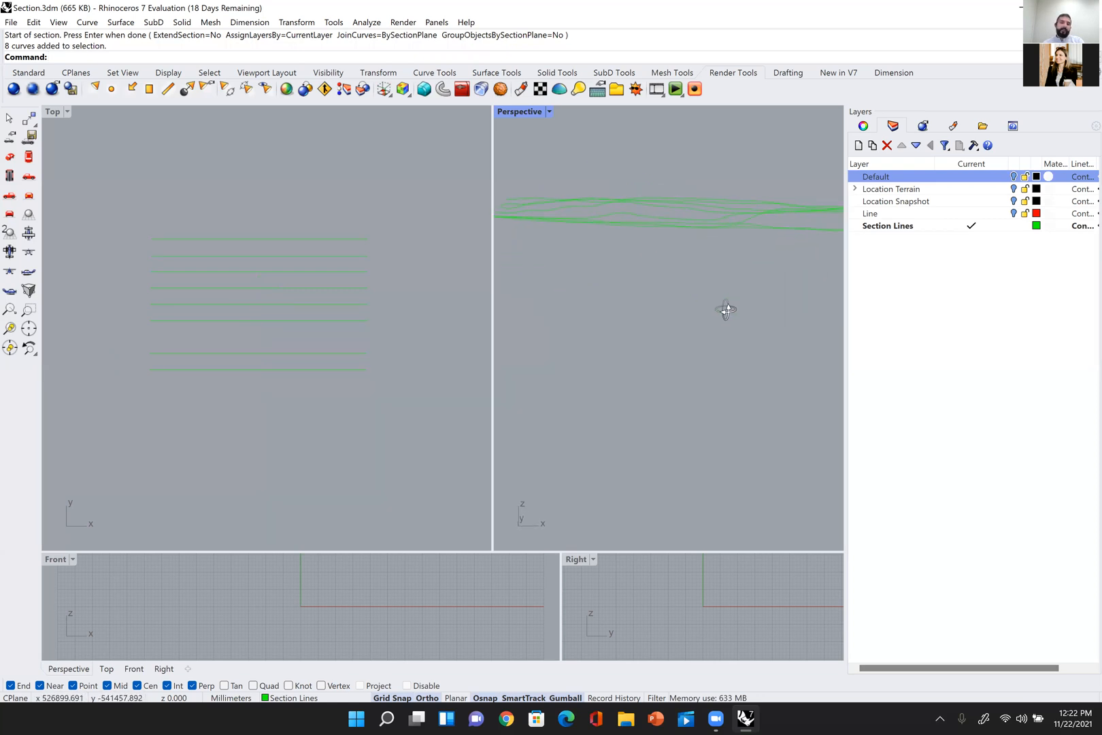
scroll(326, 300, down, 3)
scroll(307, 276, up, 2)
drag(445, 234, 213, 542)
right_drag(266, 367, 252, 275)
key(Escape)
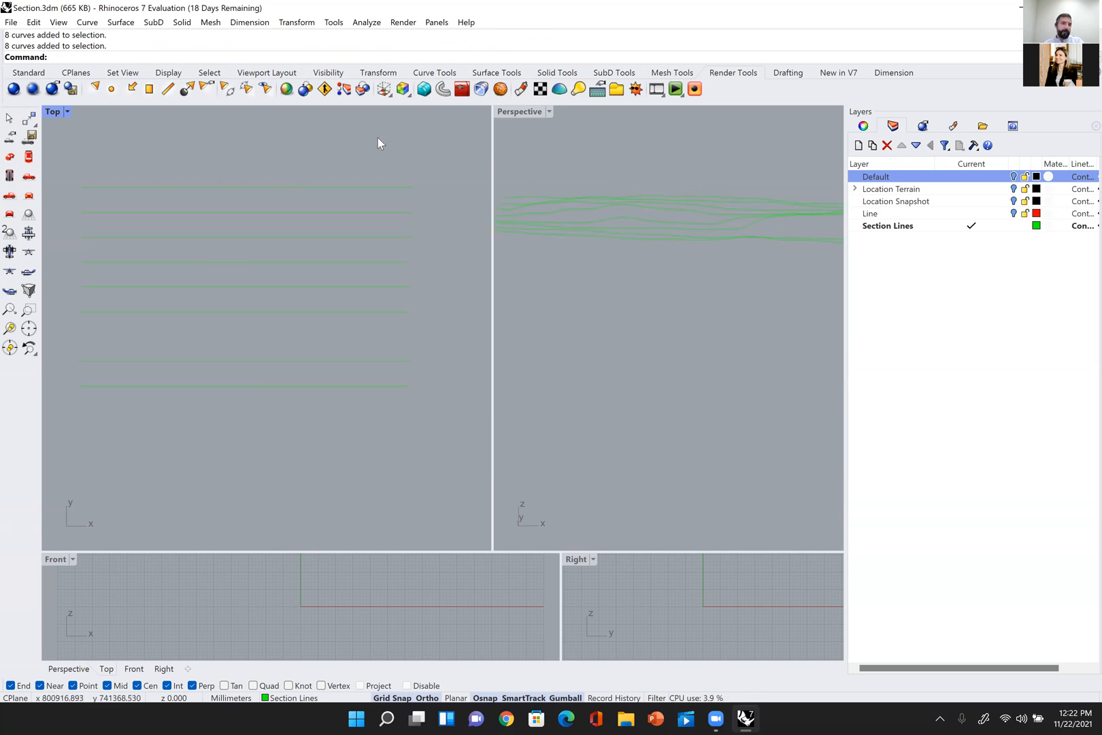
right_drag(770, 196, 686, 201)
scroll(346, 289, down, 3)
scroll(808, 289, up, 3)
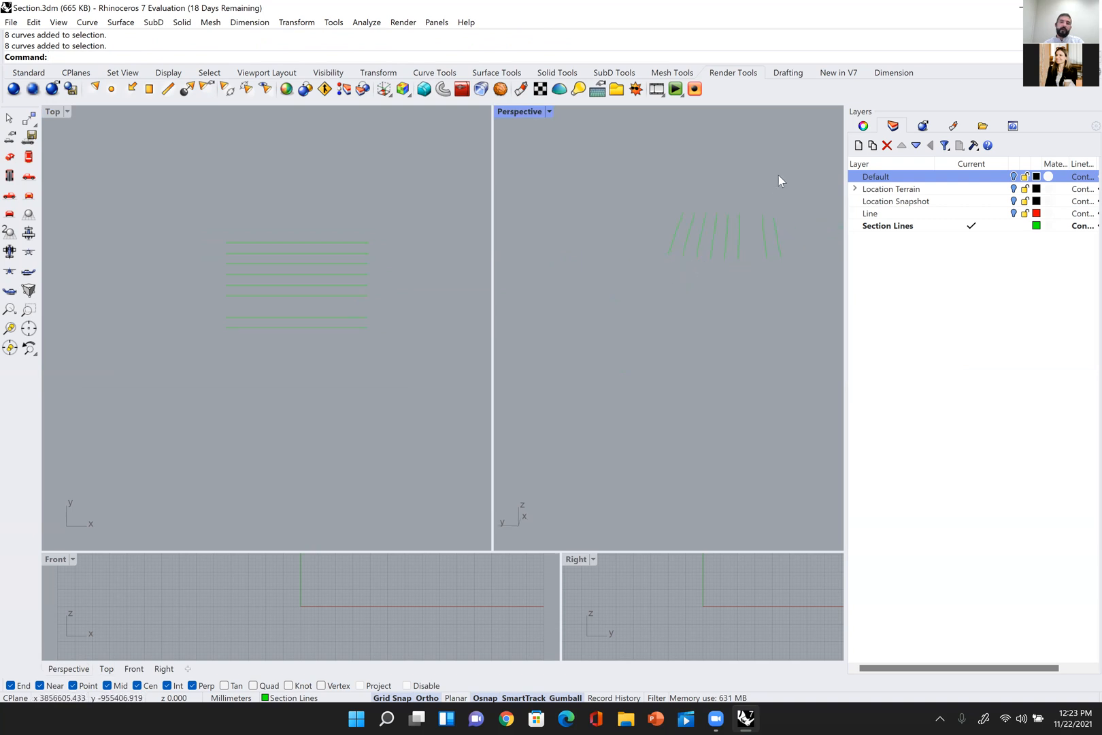
Step: Copy all eight section curves about 3557000 mm along the X direction beside the originals
scroll(315, 287, down, 5)
drag(363, 259, 212, 369)
scroll(338, 336, down, 2)
right_drag(338, 336, 339, 355)
scroll(356, 334, down, 1)
scroll(350, 337, up, 5)
scroll(333, 360, up, 2)
text(copy)
key(Return)
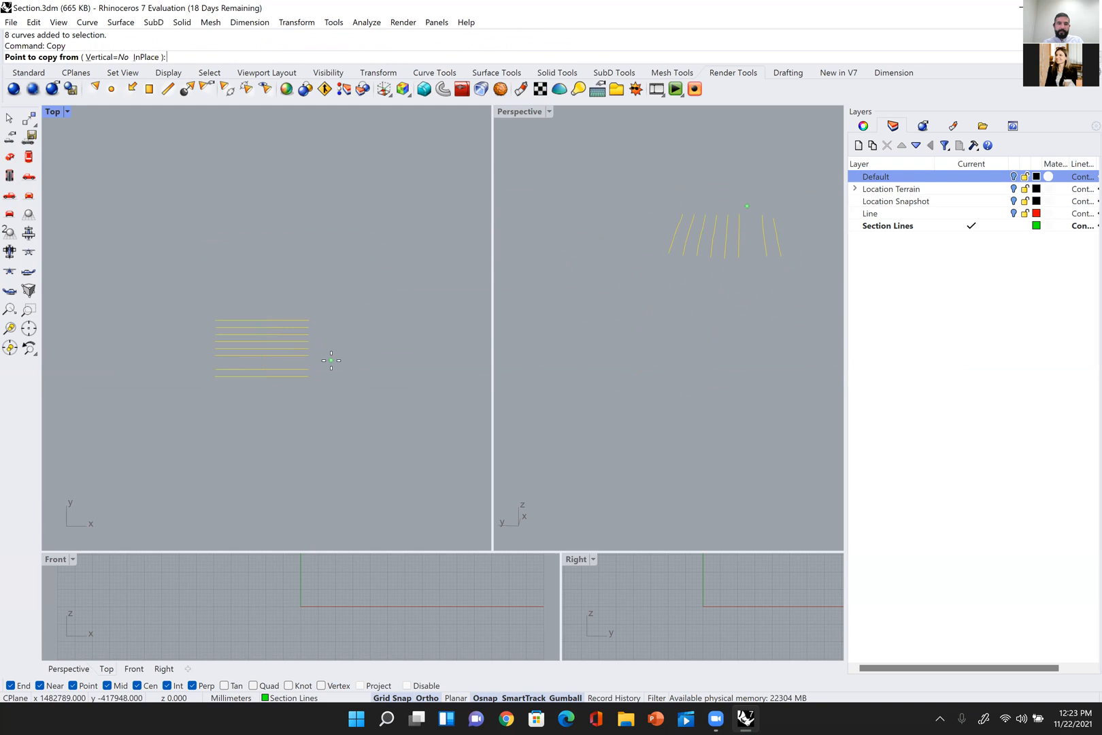
click(251, 244)
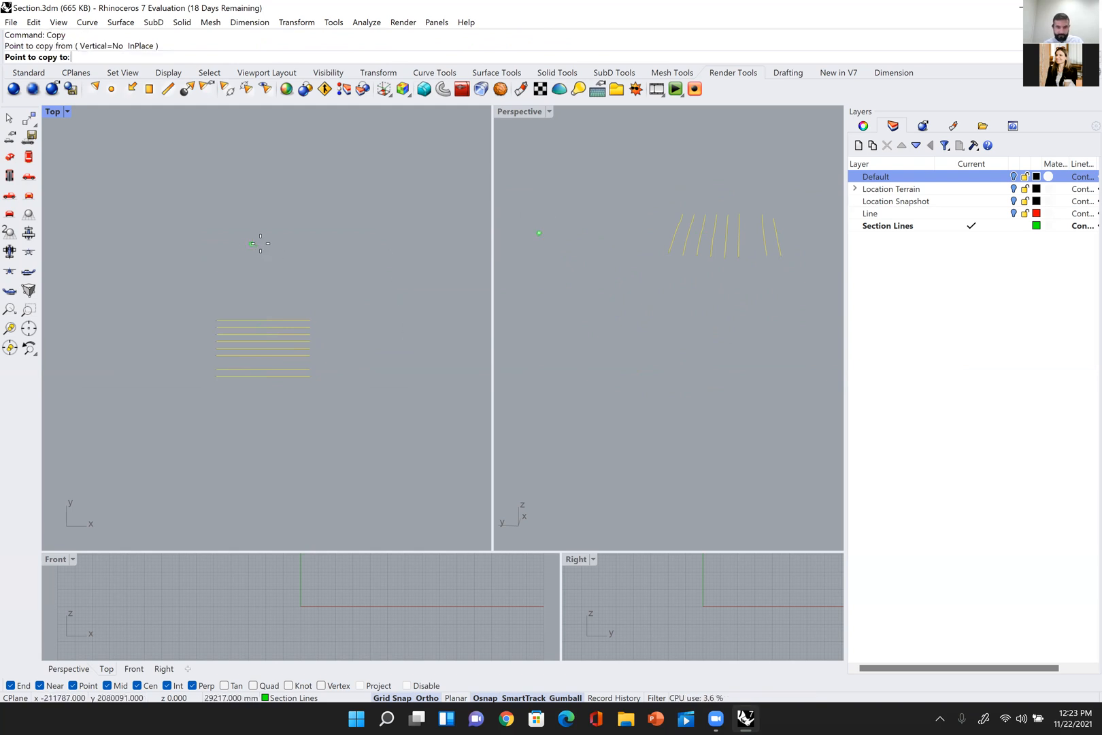
click(418, 244)
key(Return)
Step: Enlarge the Front and Right viewports and zoom them to the extents of the section curves
drag(493, 550, 461, 550)
scroll(419, 341, down, 2)
drag(411, 216, 383, 417)
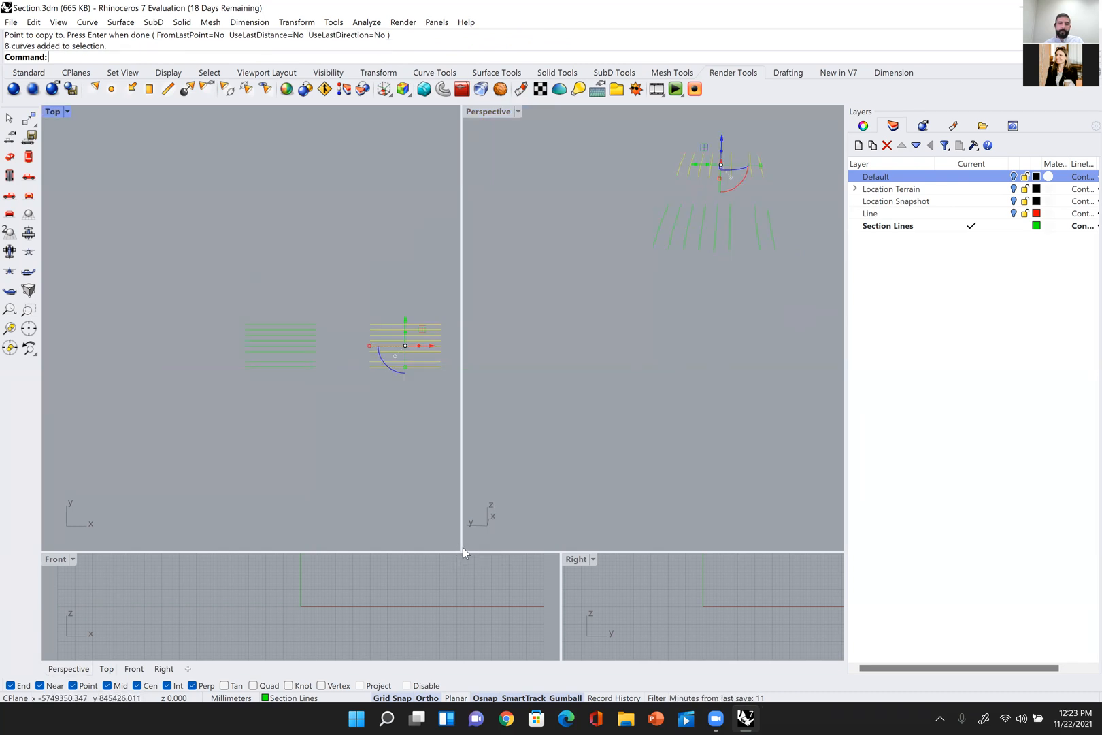
drag(460, 550, 436, 258)
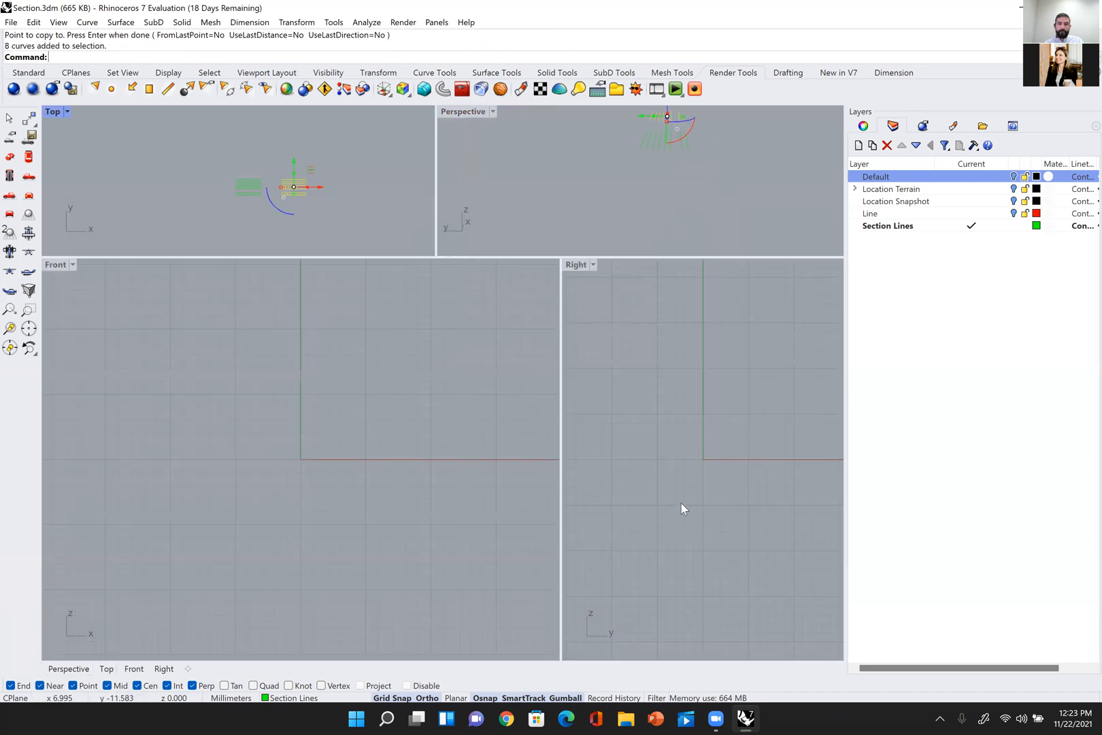
key(Return)
text(e)
key(Return)
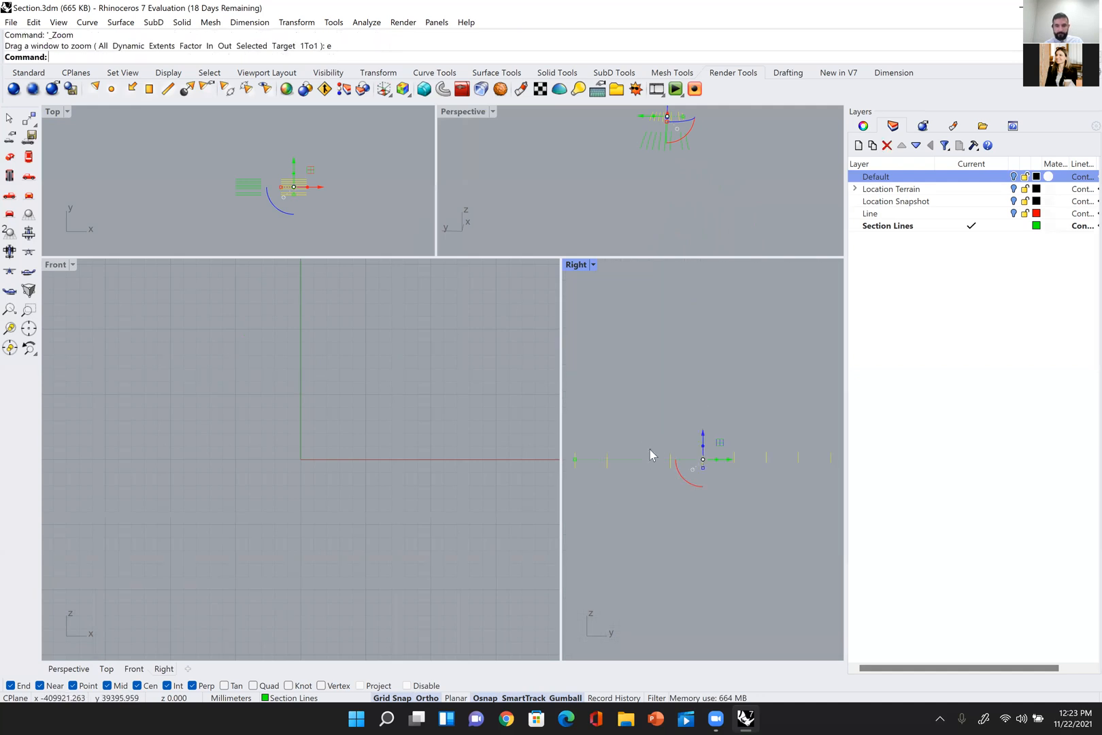
scroll(438, 458, down, 3)
scroll(439, 455, down, 10)
text(z)
key(Return)
text(e)
key(Return)
Step: In the Right view, start rotating the upright section curves flat individually, beginning with those at the low-Y end
click(707, 489)
scroll(627, 451, up, 8)
drag(633, 427, 585, 492)
drag(690, 479, 685, 453)
scroll(724, 433, up, 8)
click(707, 346)
drag(714, 355, 743, 442)
click(688, 454)
Step: Rotate the following section curves individually in the Right view until five curves of each set lie flat
right_drag(701, 388, 624, 407)
drag(676, 376, 763, 431)
click(691, 425)
click(730, 408)
right_drag(764, 433, 701, 450)
scroll(701, 446, up, 6)
click(715, 386)
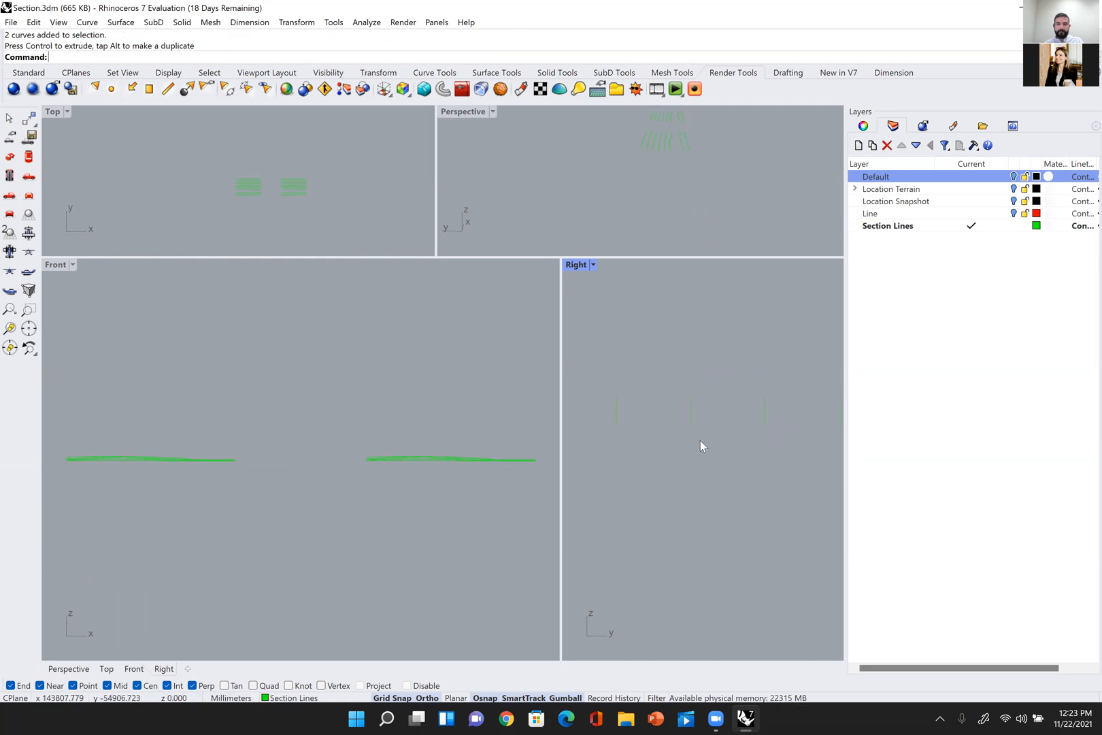
right_drag(636, 399, 703, 416)
scroll(703, 415, down, 6)
drag(709, 409, 724, 456)
click(676, 402)
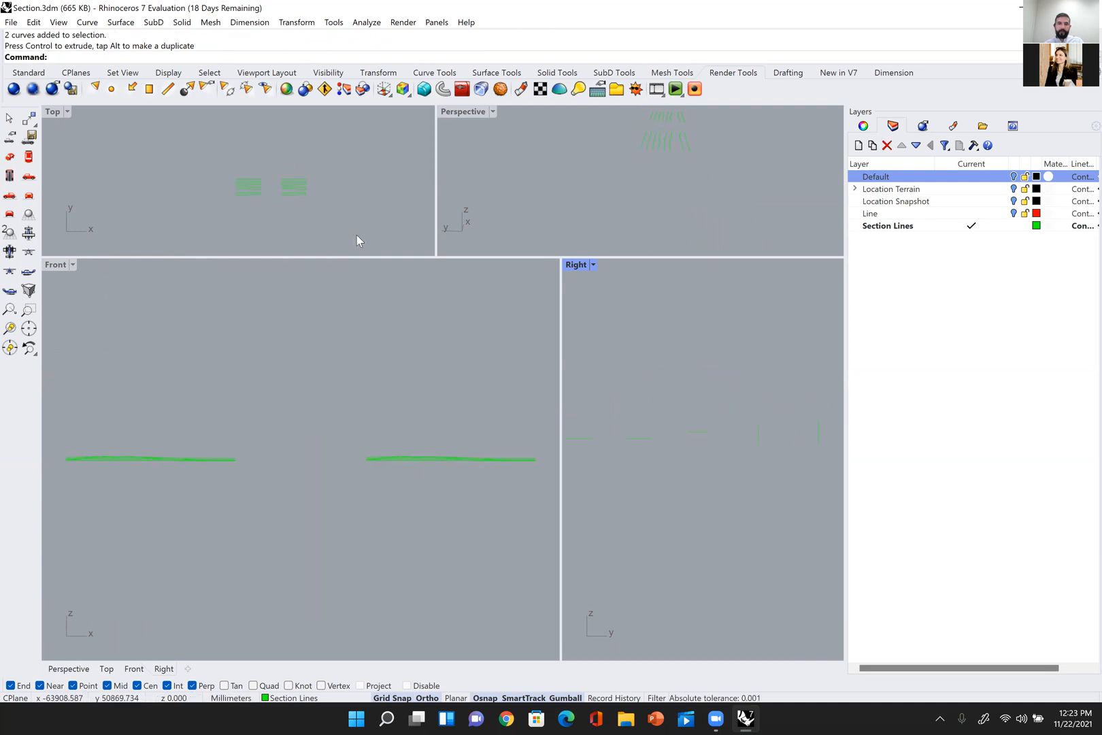
Step: Maximize the Top viewport, framed on the original set of section curves
scroll(286, 200, up, 14)
right_drag(250, 181, 318, 207)
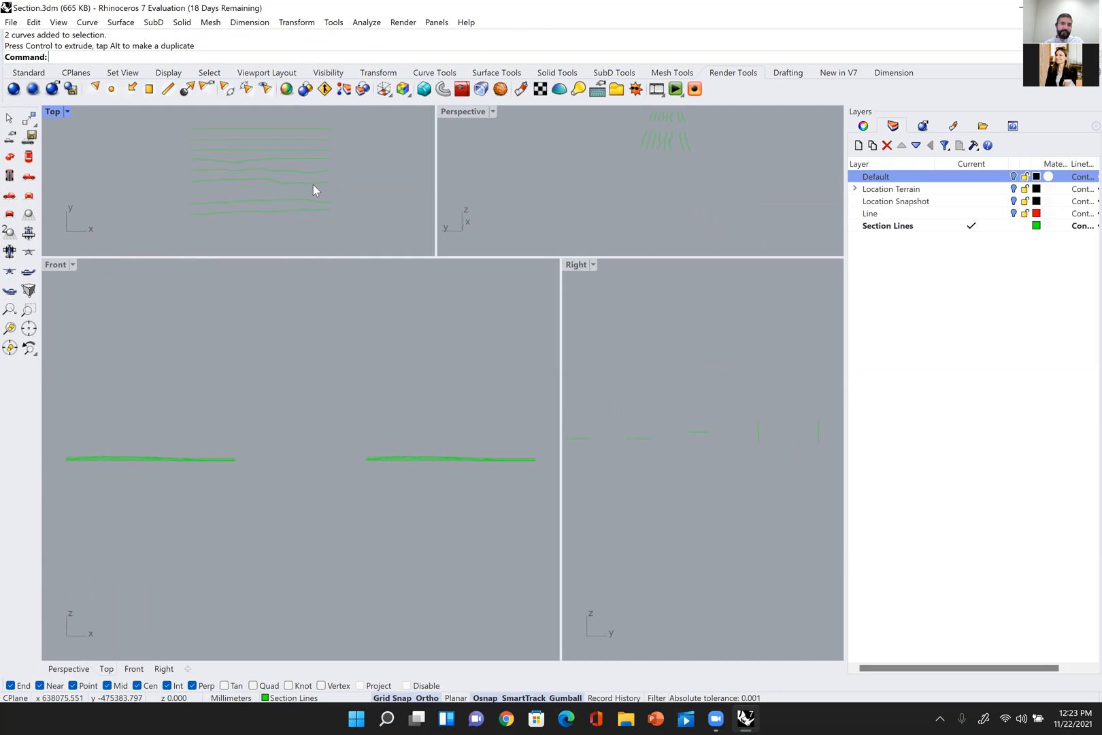
drag(352, 168, 255, 228)
double_click(53, 113)
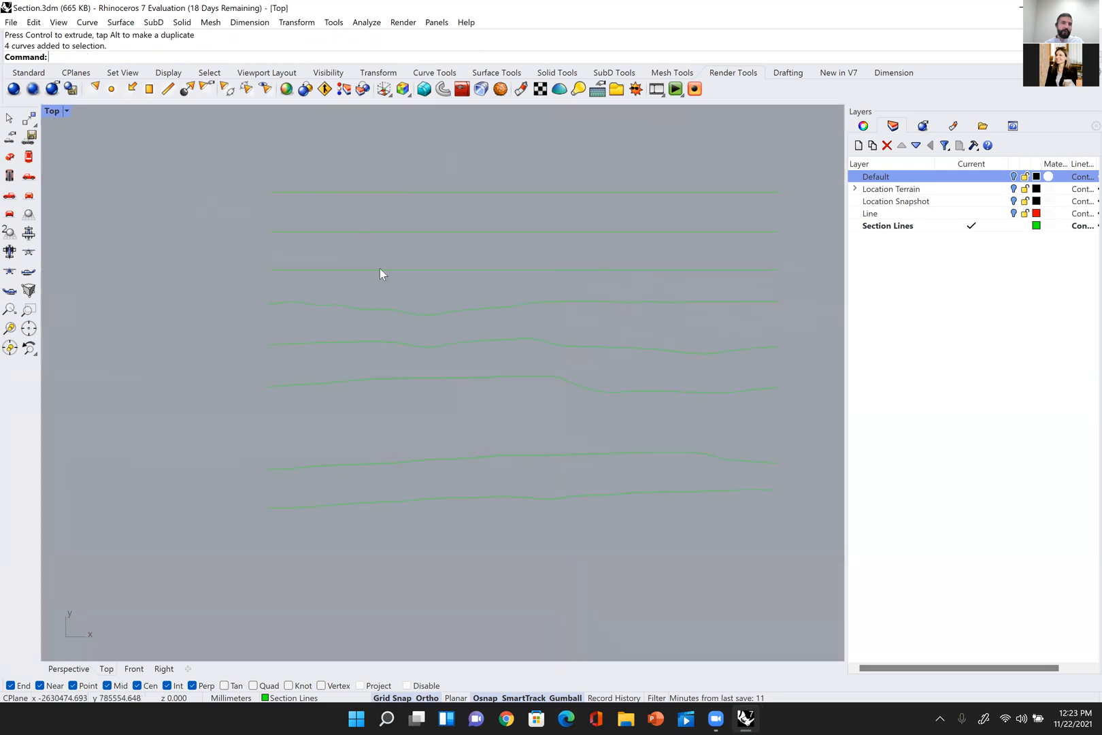
Step: Move the five flattened curves of the original set down in Y, away from the three unrotated curves
drag(223, 531, 223, 533)
right_drag(467, 534, 407, 509)
click(572, 273)
drag(619, 194, 212, 521)
click(351, 441)
drag(578, 335, 426, 499)
drag(634, 320, 432, 447)
scroll(432, 448, down, 4)
right_drag(442, 403, 449, 339)
drag(435, 314, 438, 387)
click(557, 336)
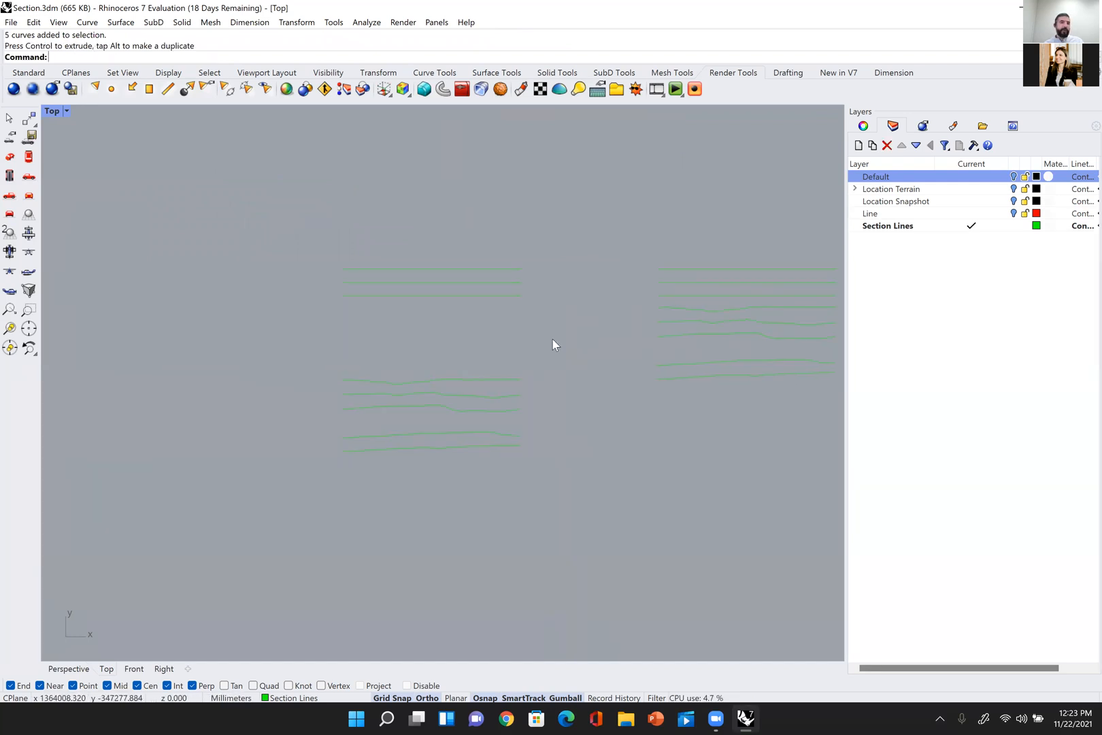
Step: Export the five separated flattened curves to the Desktop as an Adobe Illustrator file named test
drag(552, 407, 322, 485)
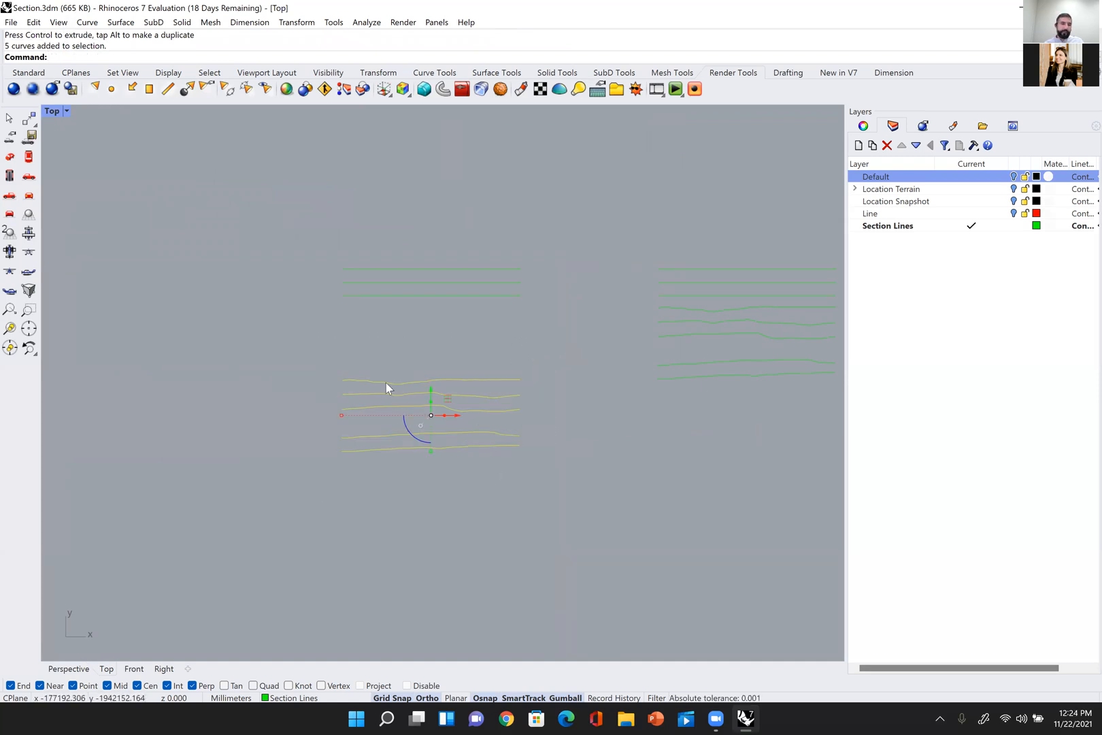
click(11, 22)
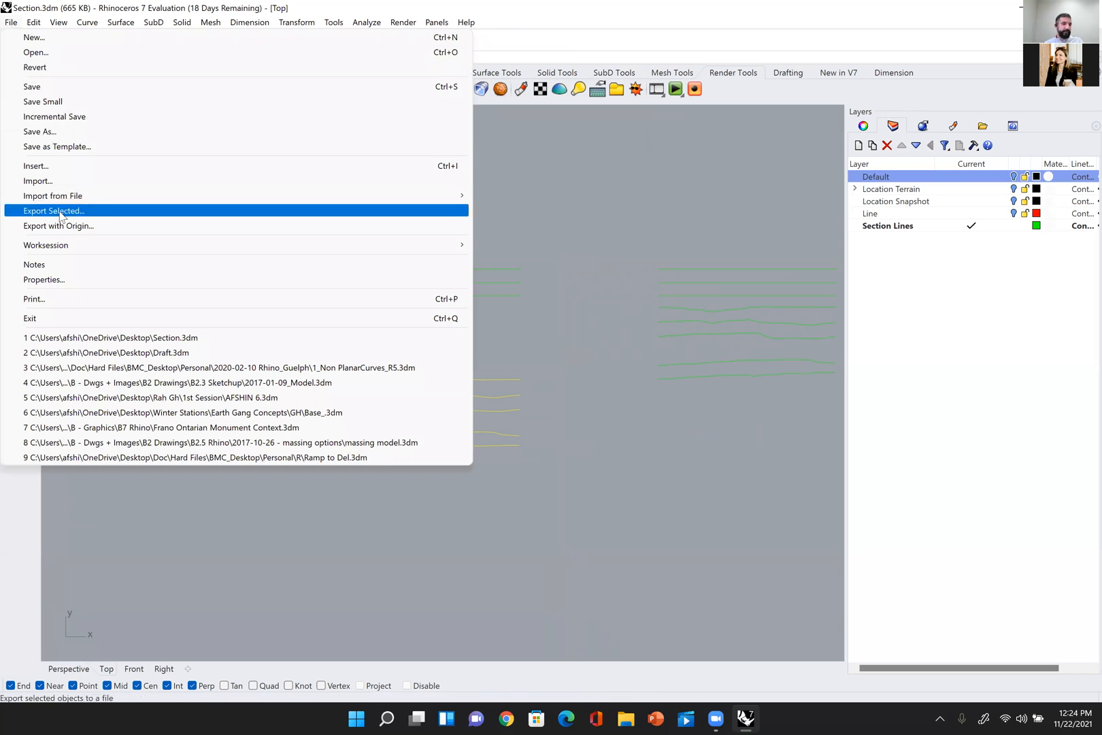
click(60, 212)
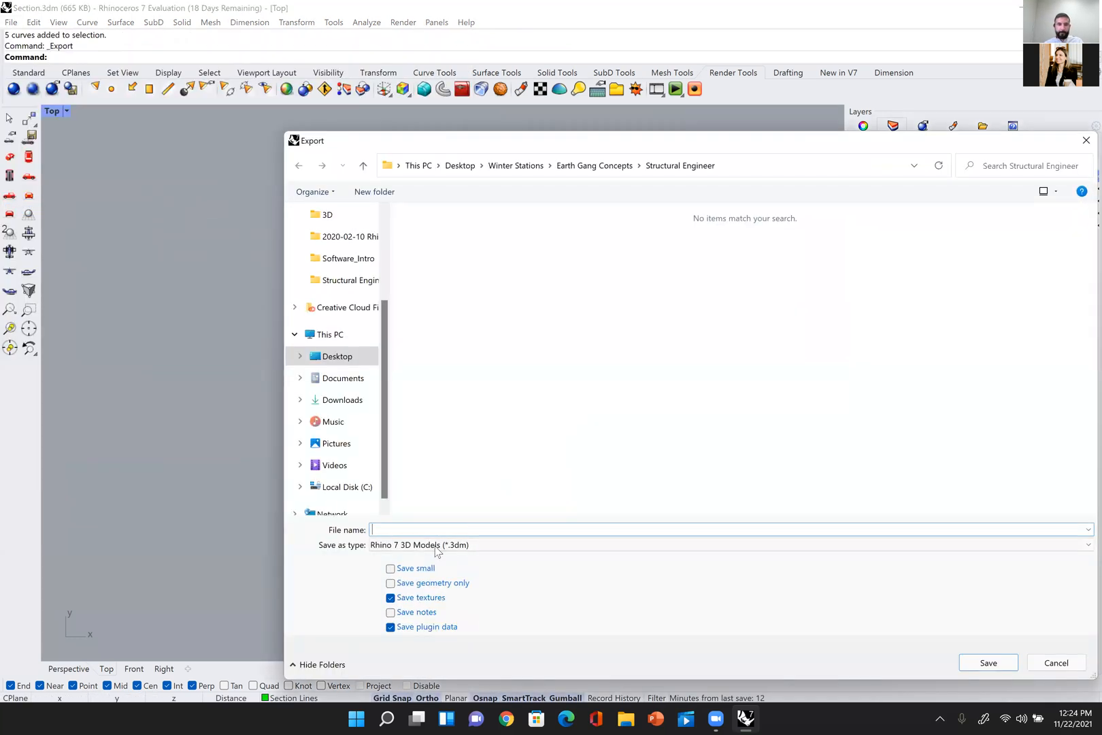
click(438, 546)
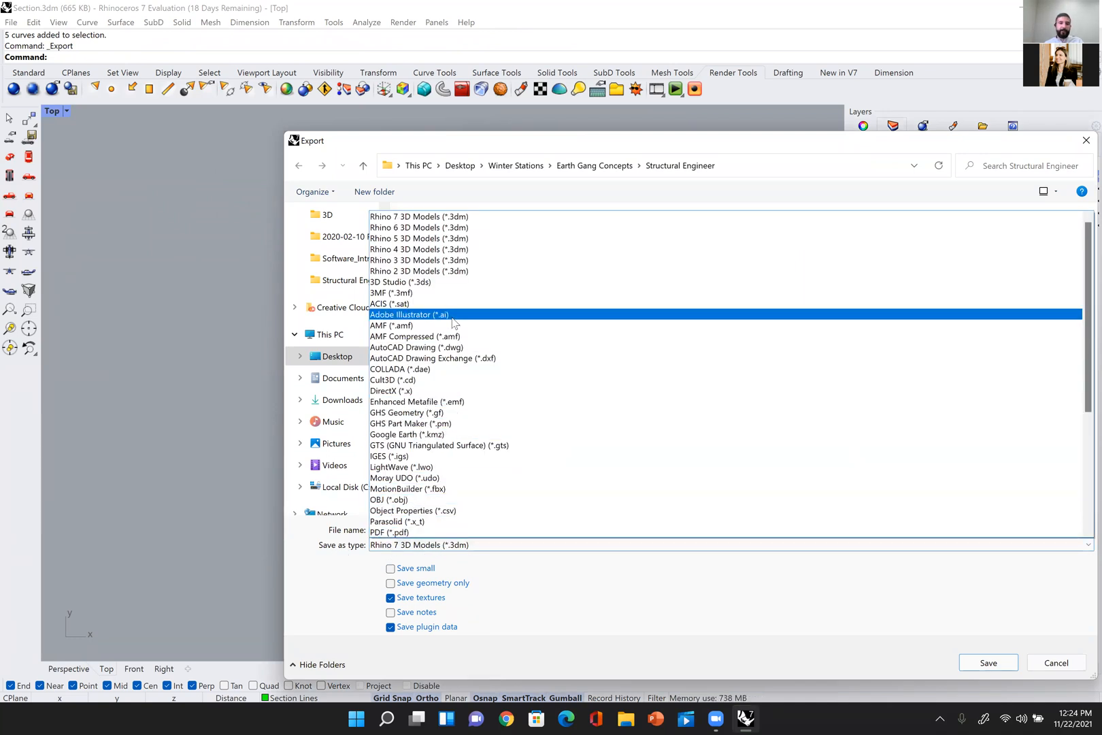
click(424, 319)
scroll(337, 236, up, 3)
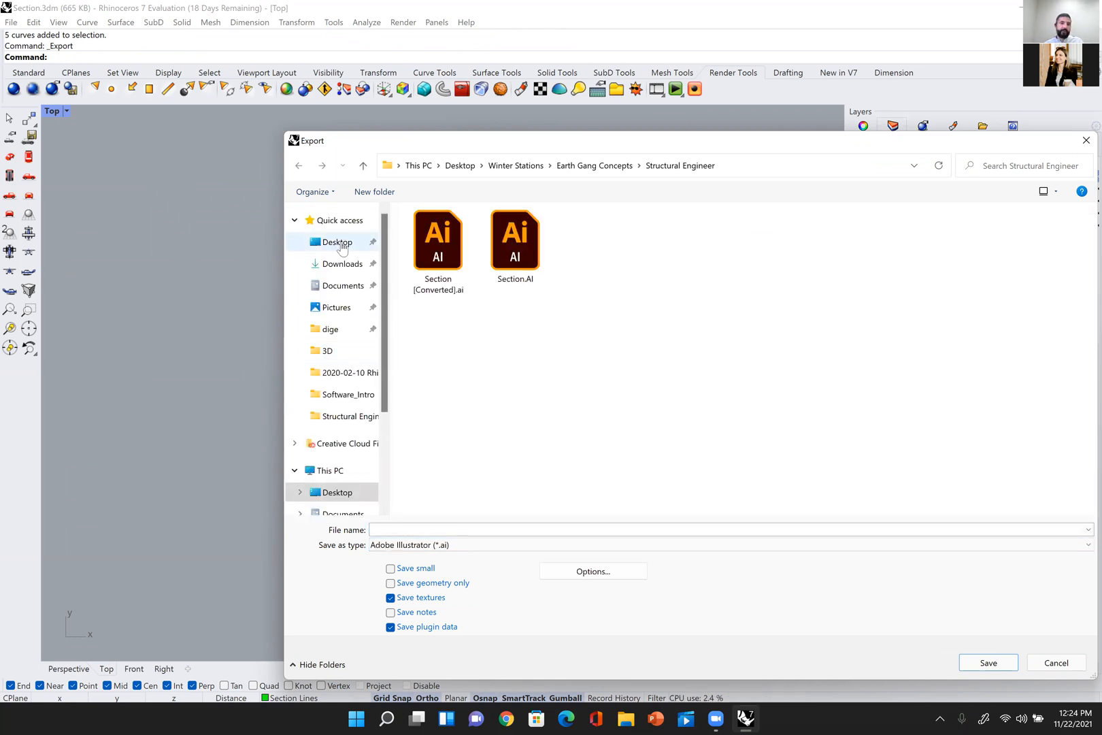
click(342, 243)
click(456, 530)
text(test)
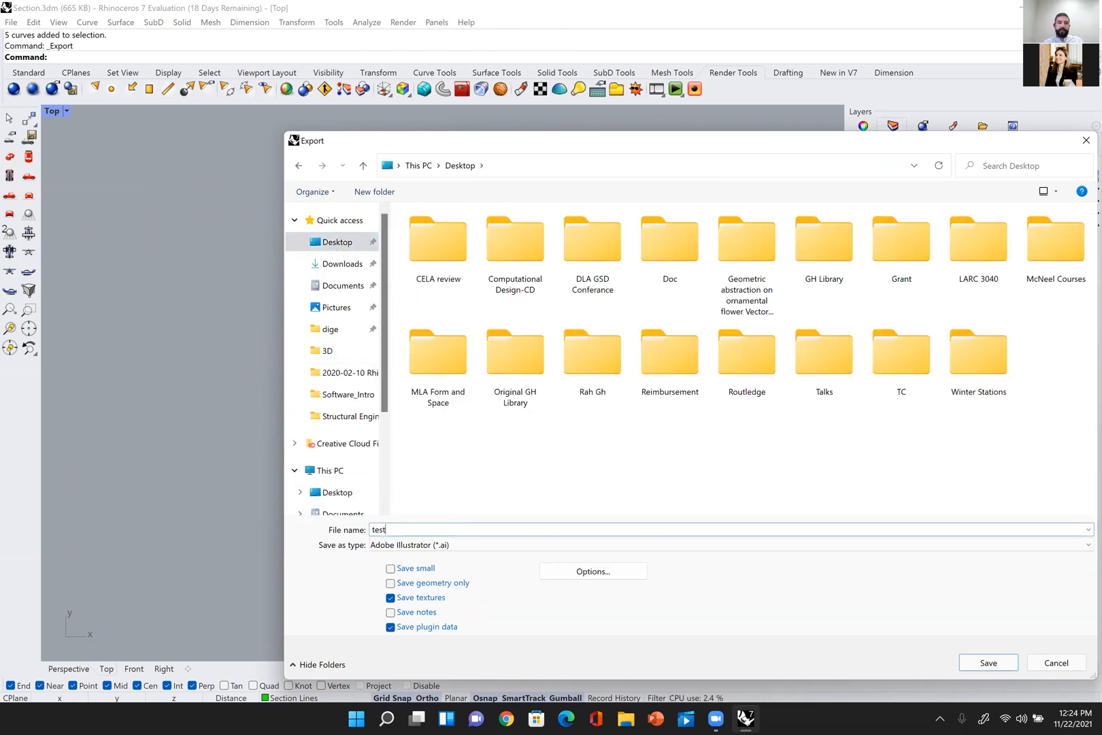
key(Return)
Step: Complete the Illustrator export of the curves with the scale set to a snapshot of the current view
double_click(306, 213)
text(1)
drag(447, 142, 511, 141)
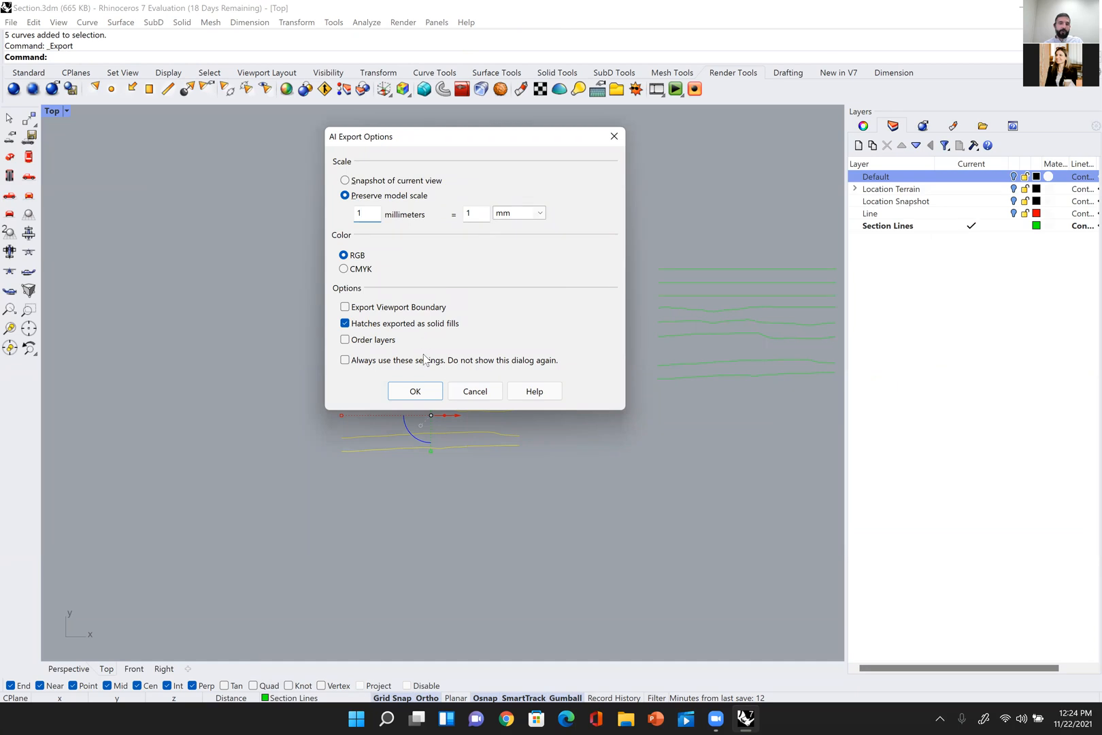
click(382, 183)
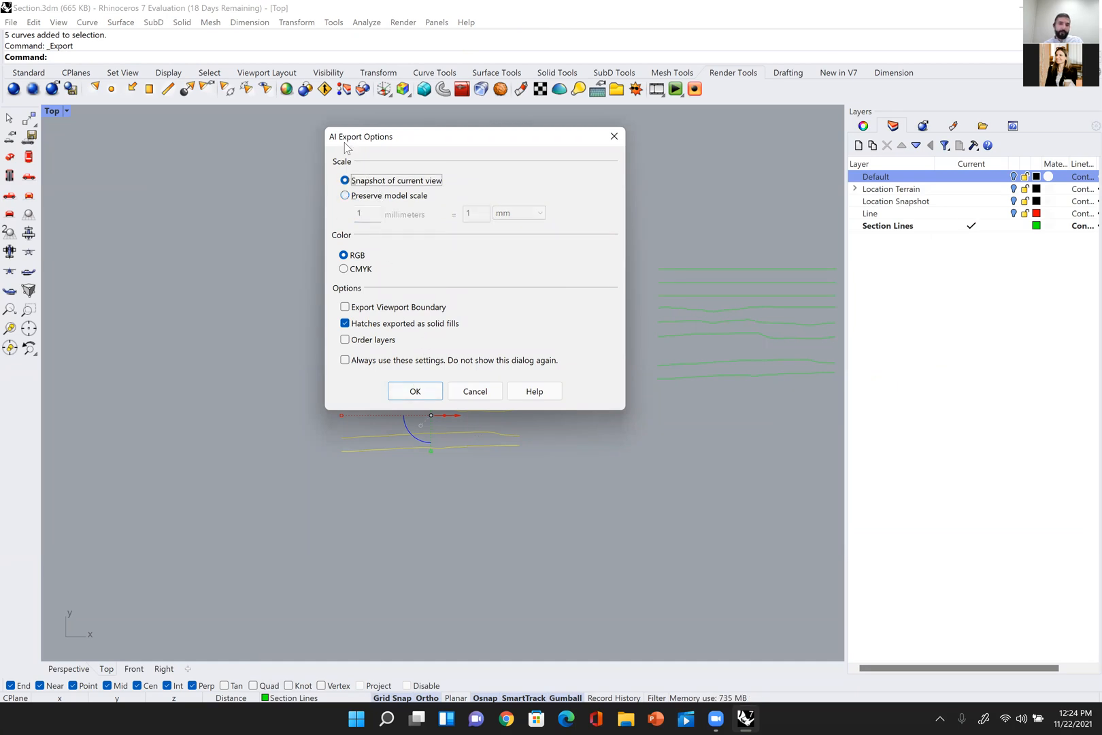
drag(426, 140, 665, 113)
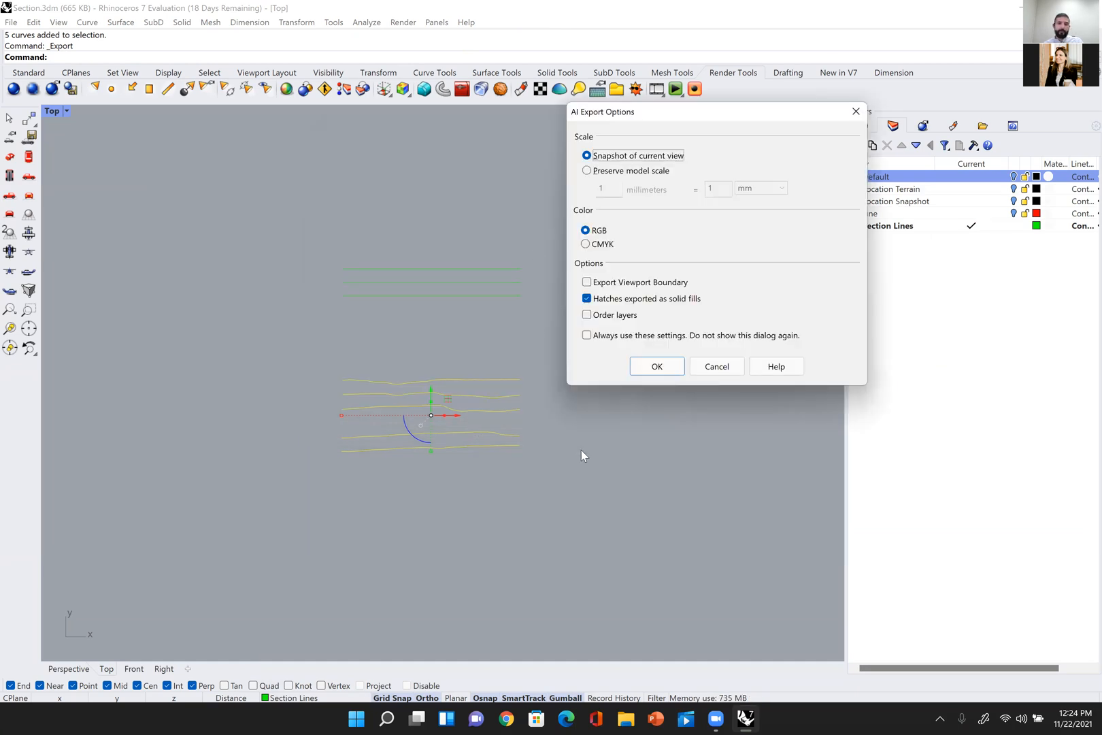
click(664, 366)
key(Escape)
right_drag(549, 336, 440, 325)
scroll(499, 314, down, 3)
scroll(440, 325, down, 2)
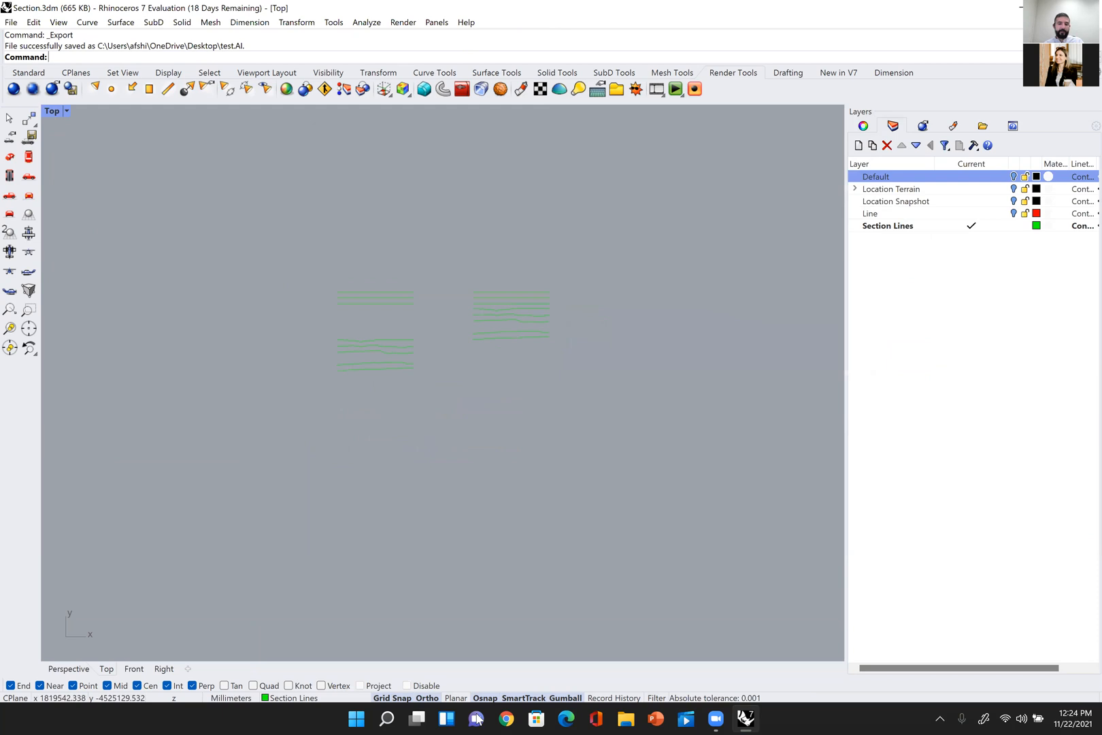
Step: Switch to File Explorer, find test.AI in the Desktop folder sorted by date and open it in Illustrator
click(620, 718)
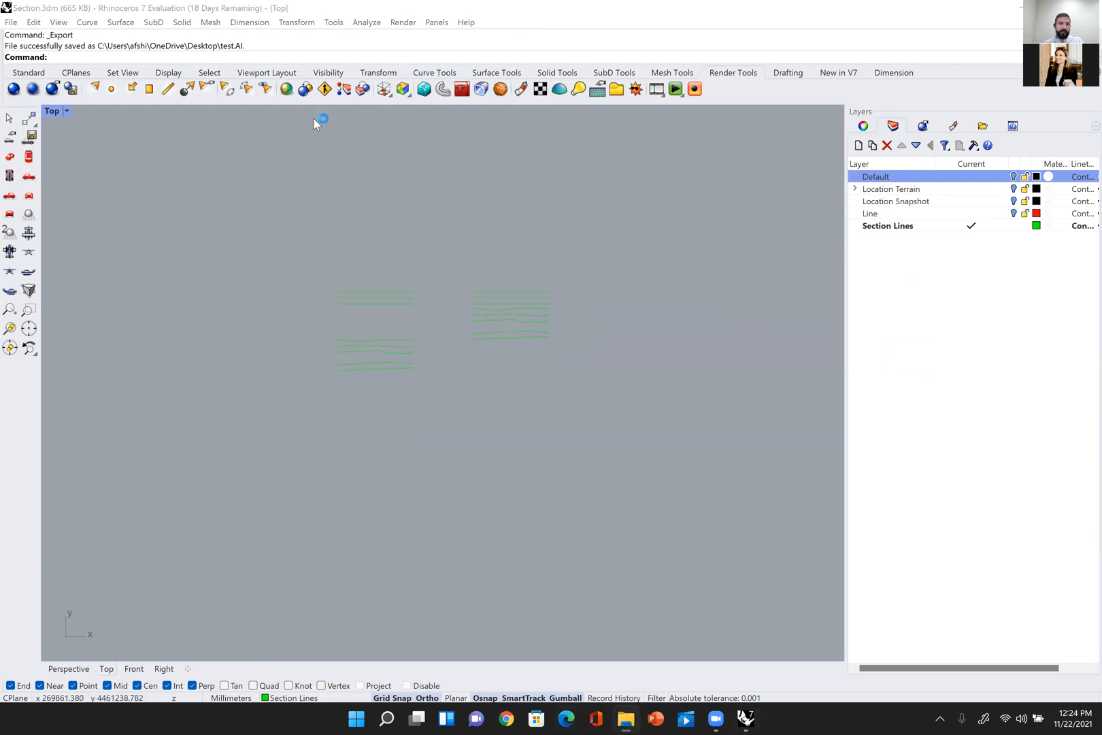
click(125, 124)
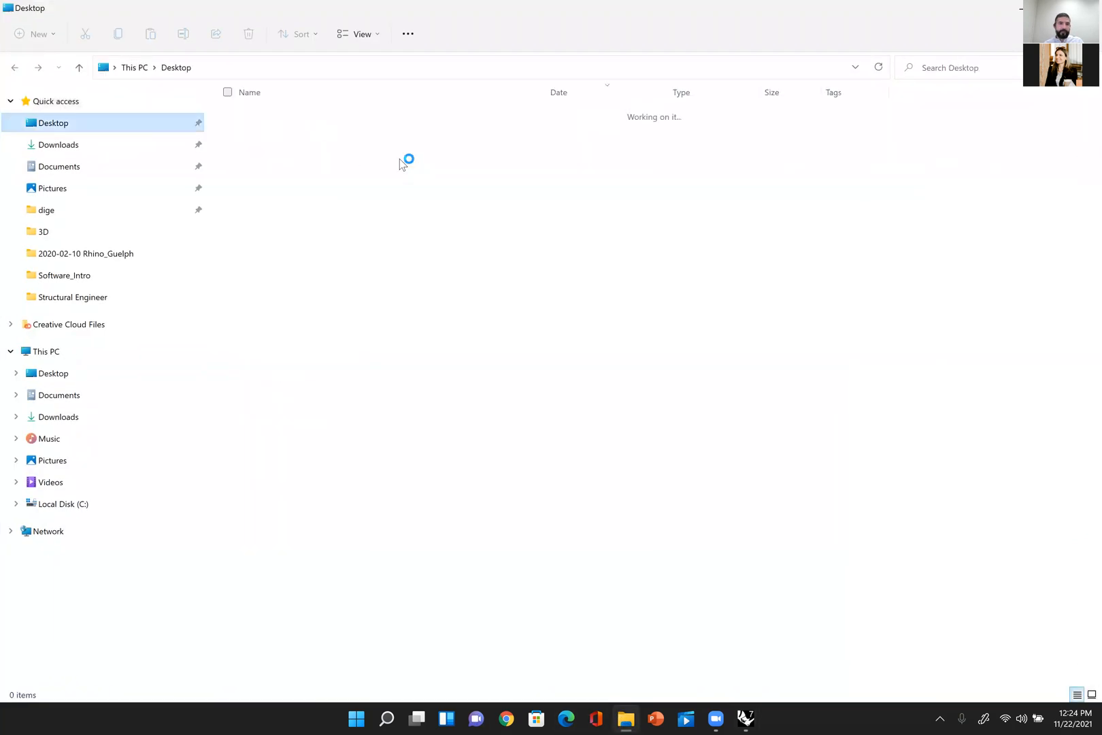
click(600, 91)
scroll(382, 236, down, 1)
scroll(382, 235, down, 1)
scroll(384, 234, up, 2)
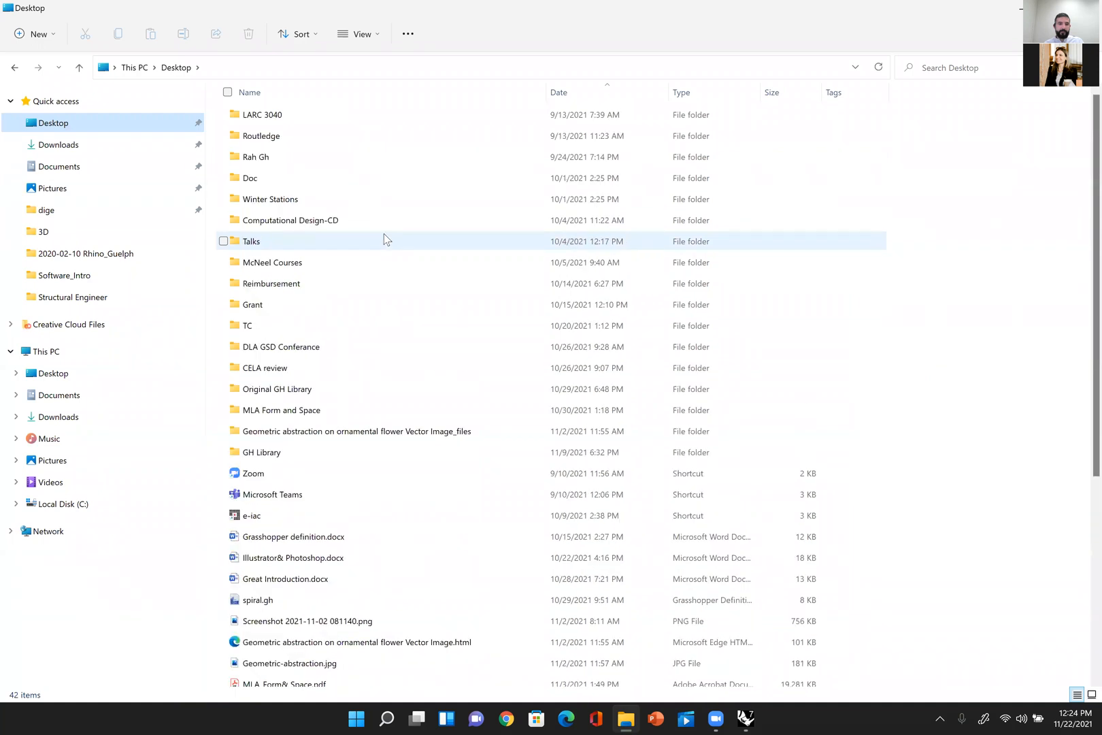
key(t)
key(t)
key(t)
key(t)
scroll(581, 155, up, 1)
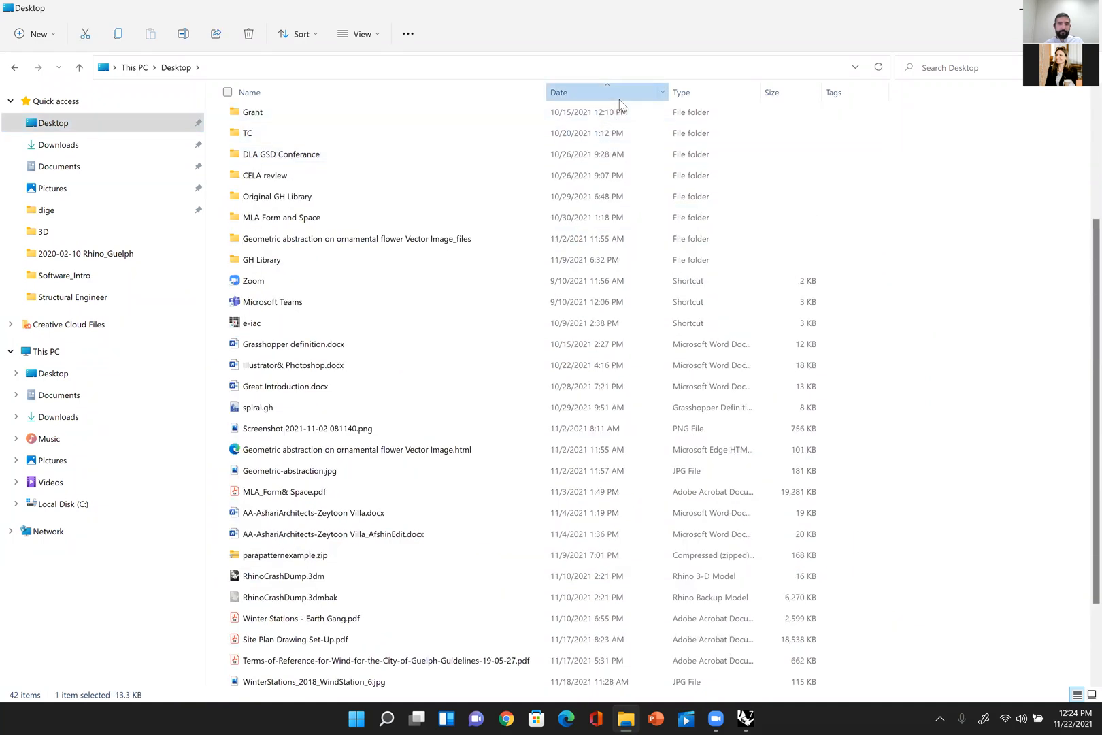
click(618, 98)
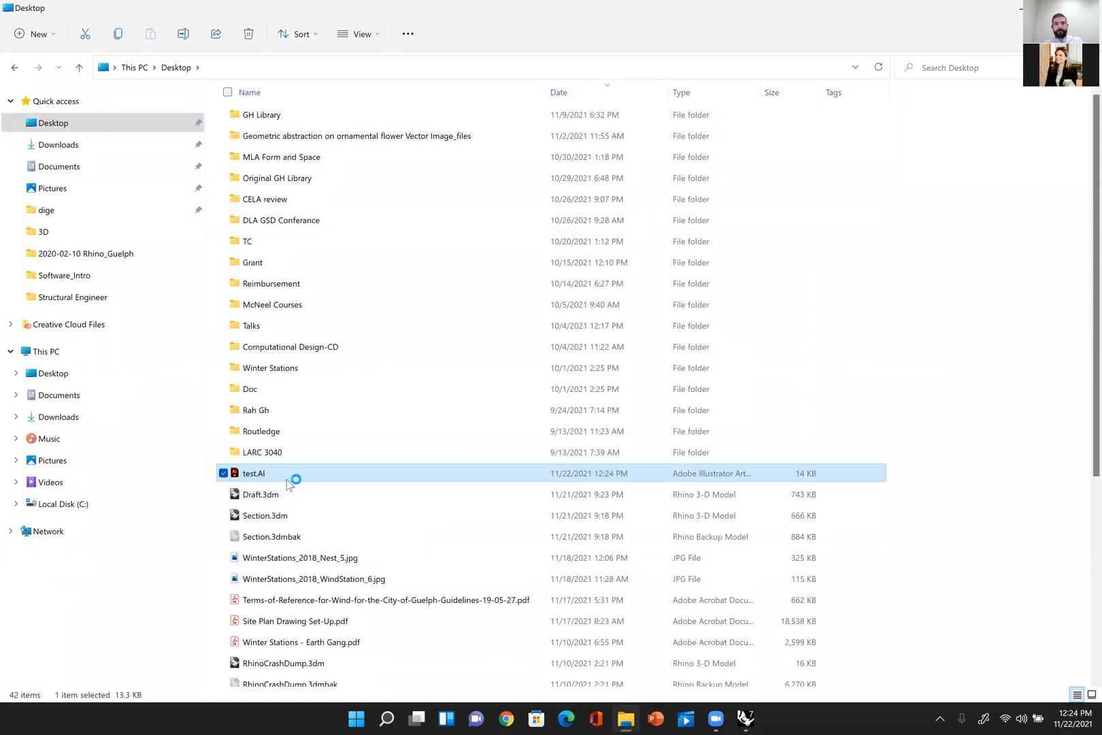
click(745, 718)
click(745, 718)
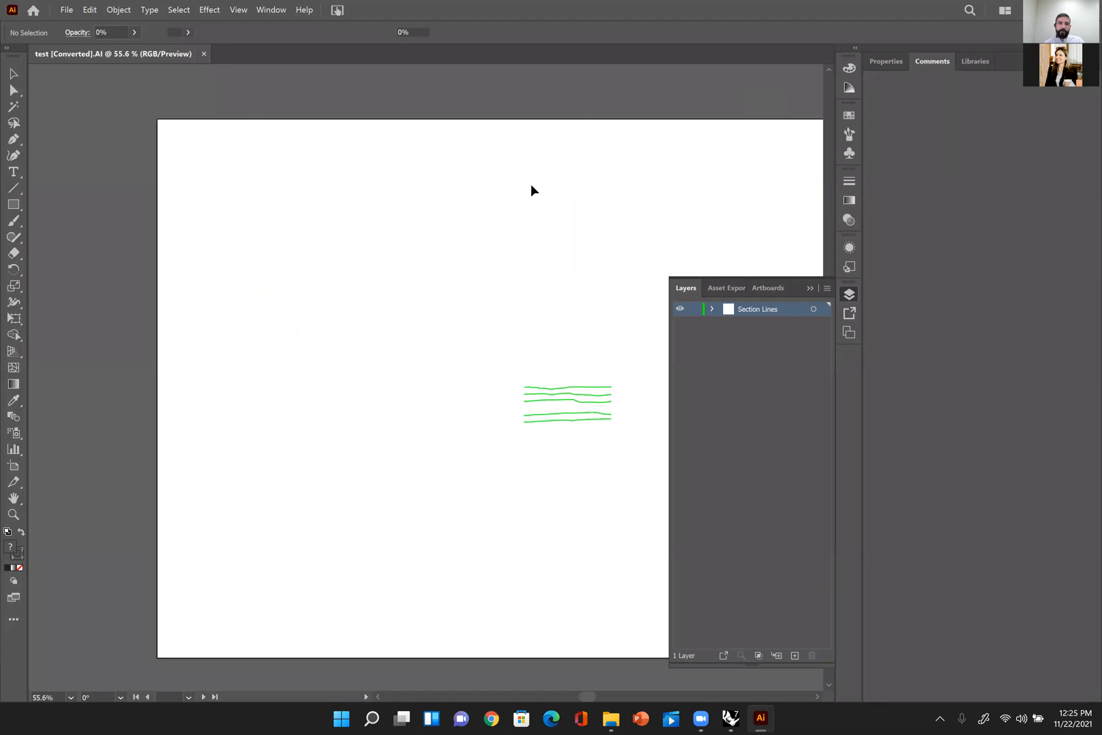
Step: Scale the five imported section curves up proportionally to about 6.56 by 2.65 in on the artboard
alt+scroll(531, 185, down, 1)
drag(561, 205, 351, 182)
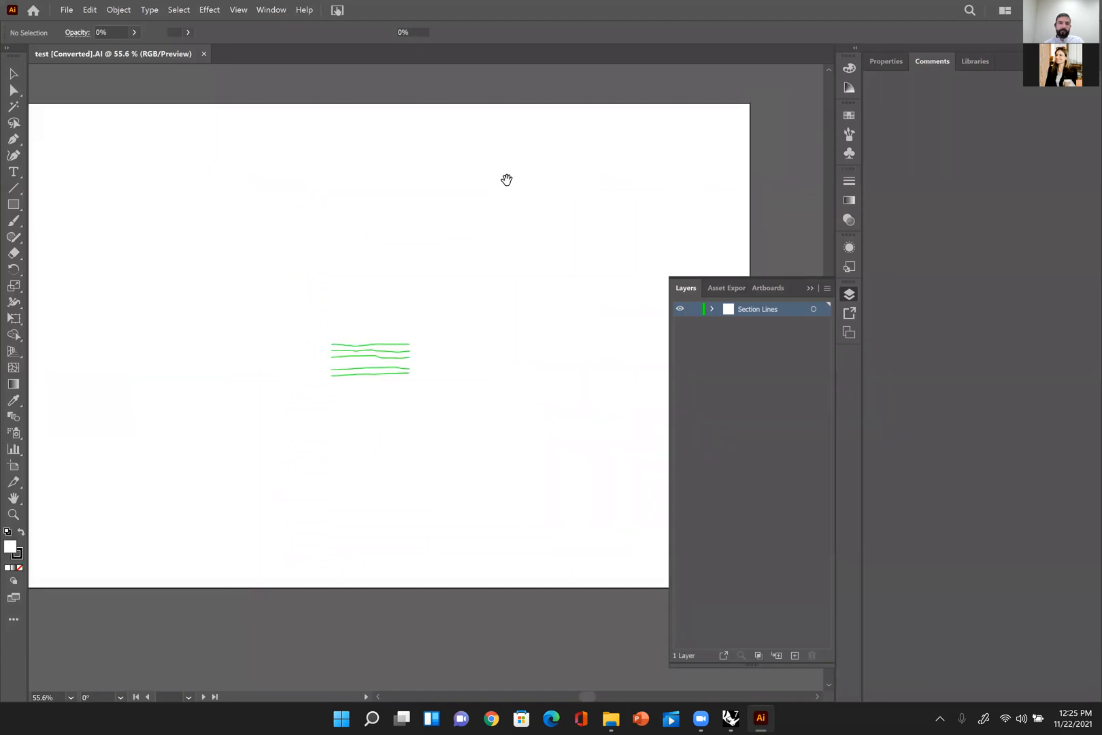
alt+scroll(520, 186, down, 5)
mouse_move(522, 189)
mouse_down()
mouse_move(366, 291)
mouse_move(376, 281)
mouse_move(373, 292)
mouse_move(415, 270)
mouse_move(319, 345)
mouse_move(310, 306)
mouse_up()
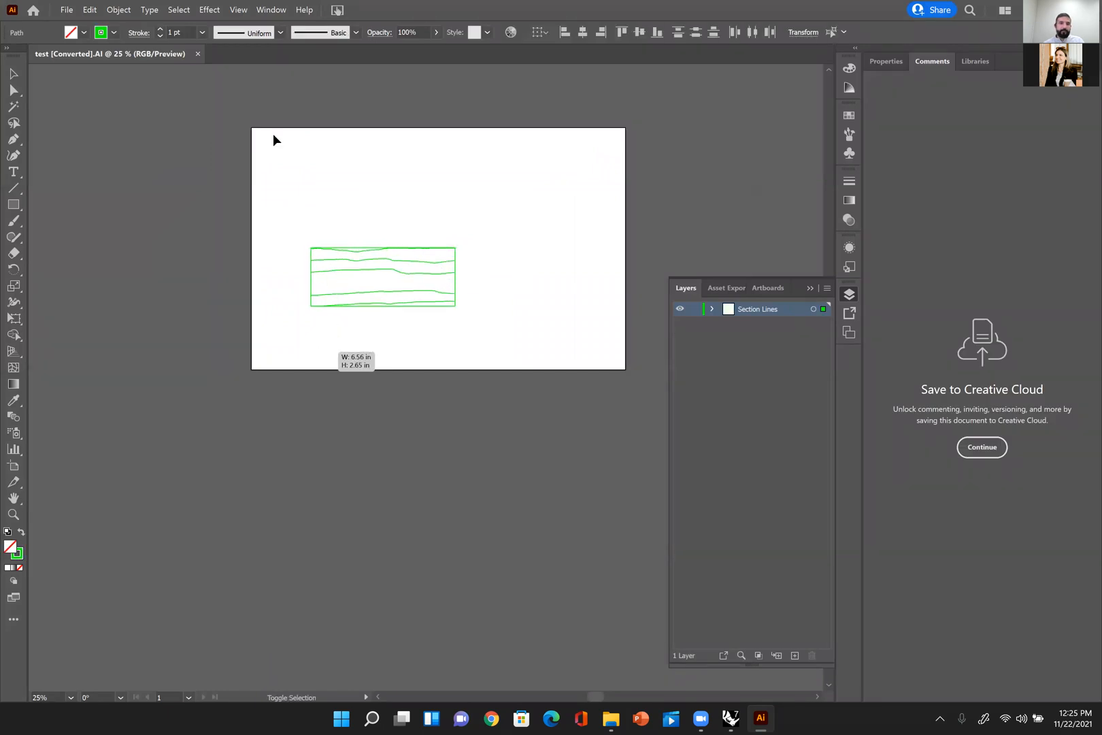
Step: Change the stroke colour of the five section curves to black and deselect them
shift+click(105, 34)
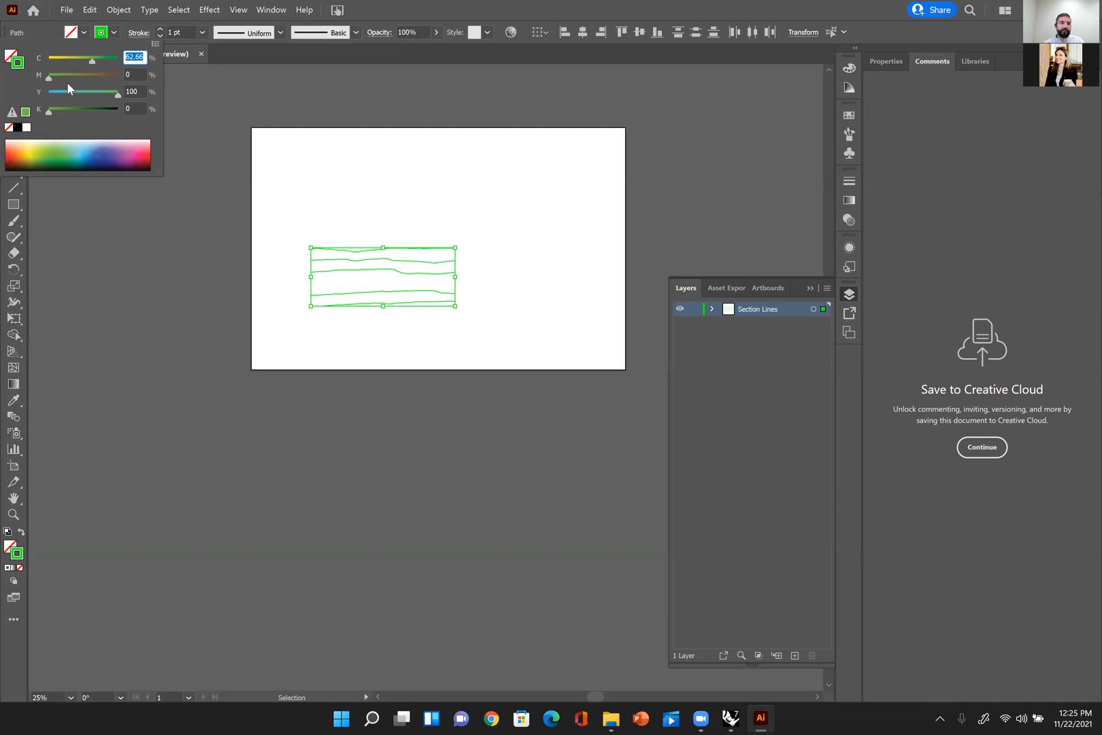
click(18, 128)
click(423, 204)
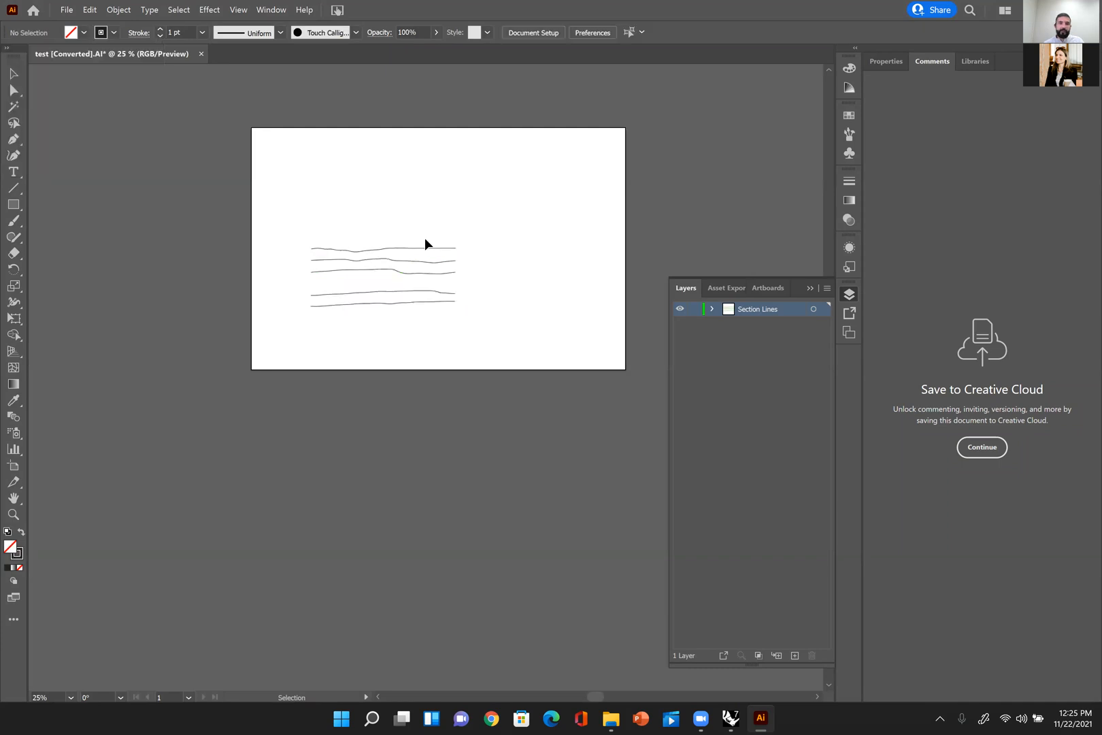
Step: Select all five black section curves and look through the available stroke weights
alt+scroll(425, 238, up, 1)
middle_drag(433, 233, 444, 233)
drag(479, 390, 250, 109)
click(194, 30)
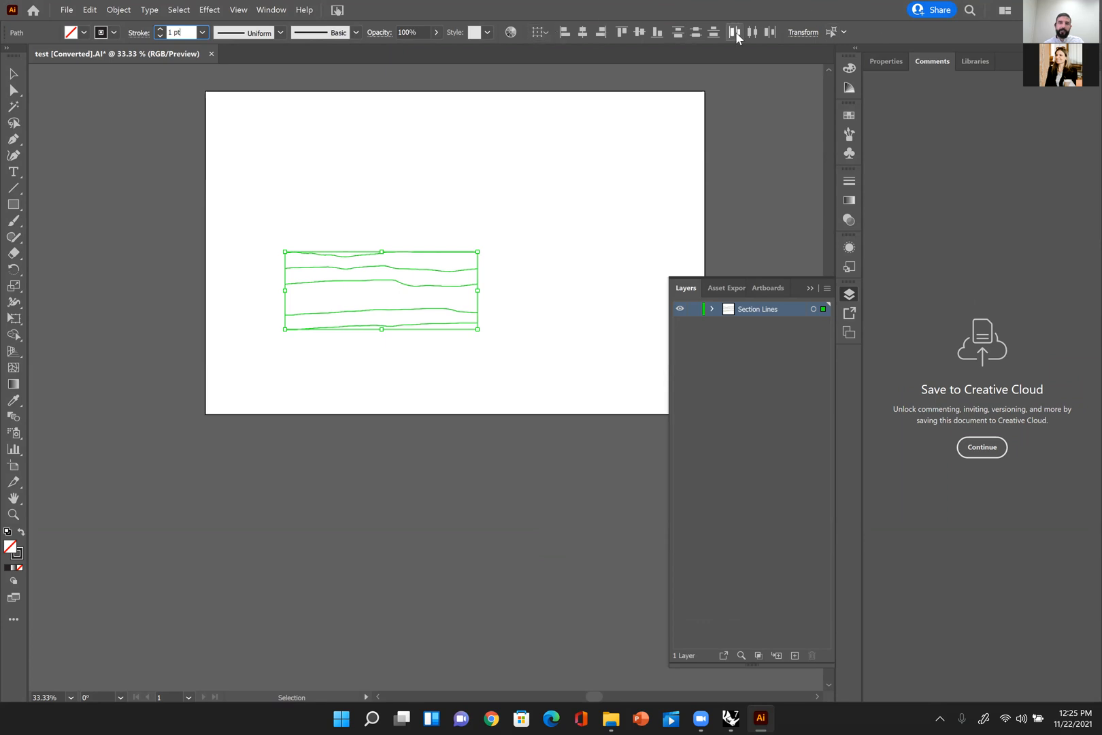
middle_drag(539, 214, 568, 244)
click(566, 248)
click(434, 350)
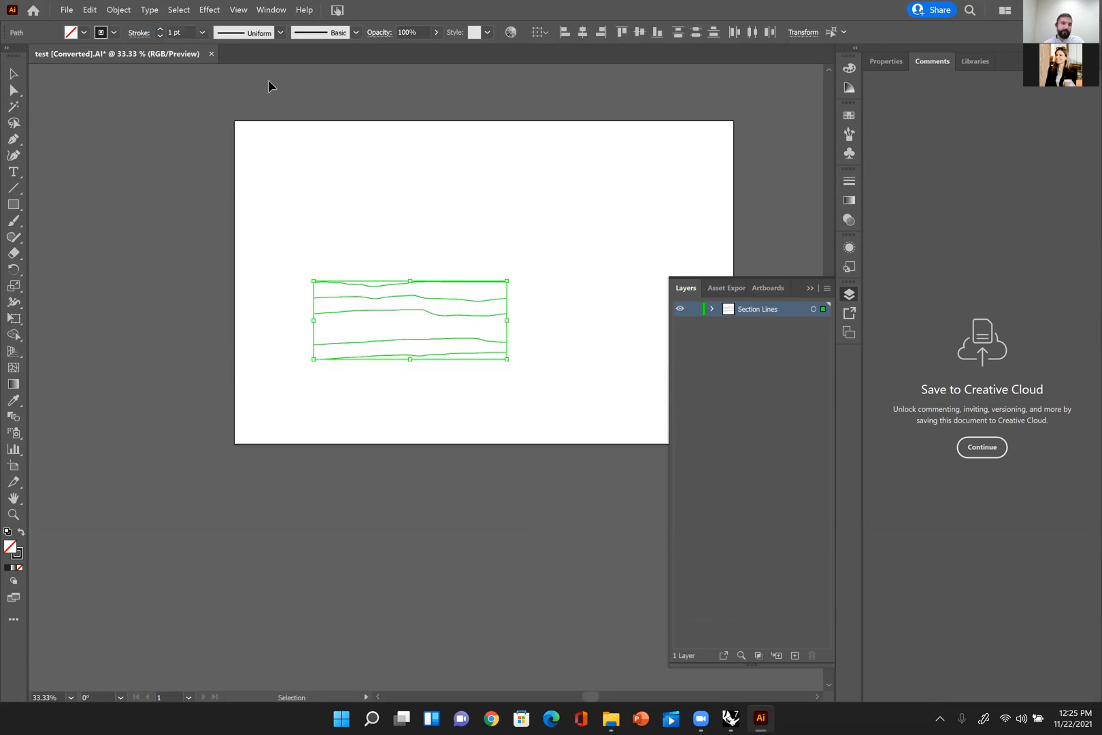
click(201, 33)
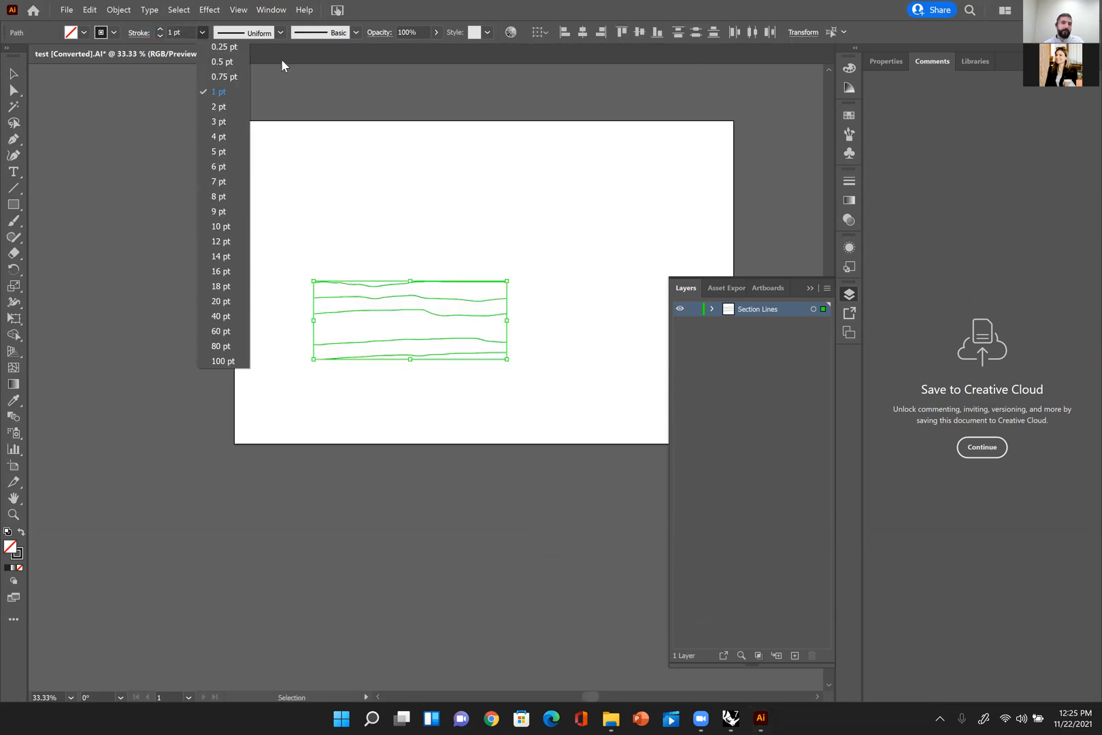
Step: Turn on Dashed Line in the stroke settings of the selected section curves
click(845, 247)
click(849, 181)
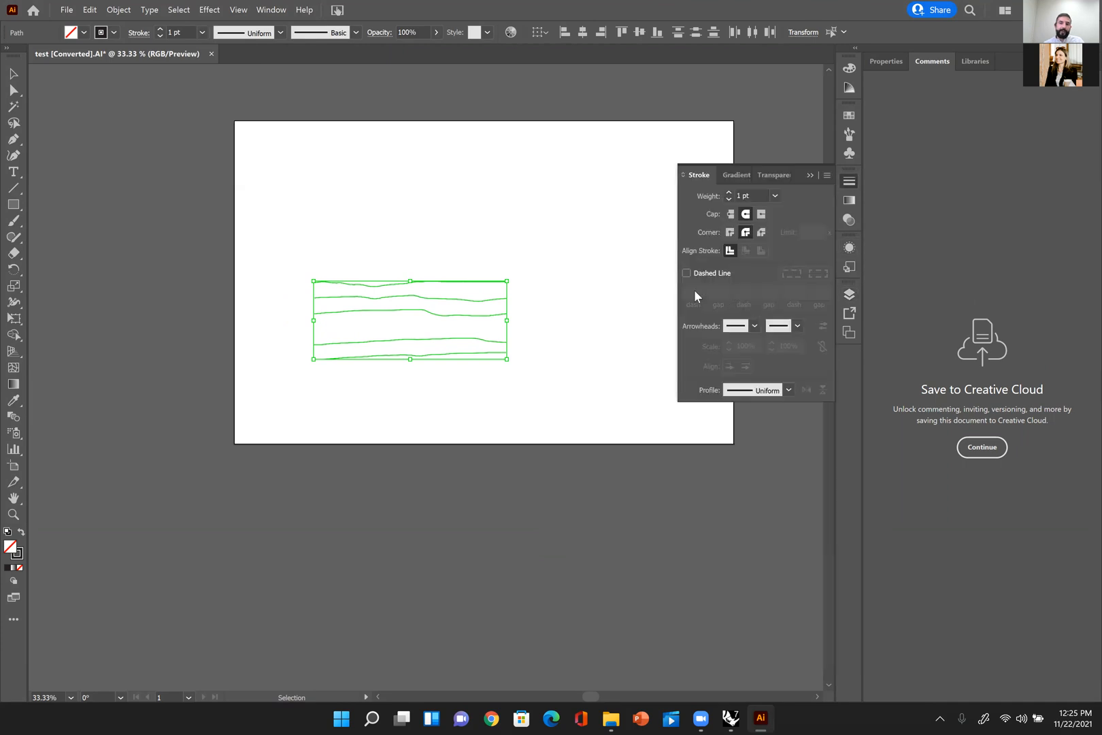
click(690, 272)
click(484, 336)
alt+scroll(484, 336, up, 2)
alt+scroll(539, 221, down, 2)
drag(616, 135, 567, 193)
Step: Switch back to Rhino and maximize the Perspective viewport in place of the Top viewport
key(alt+Tab)
click(731, 719)
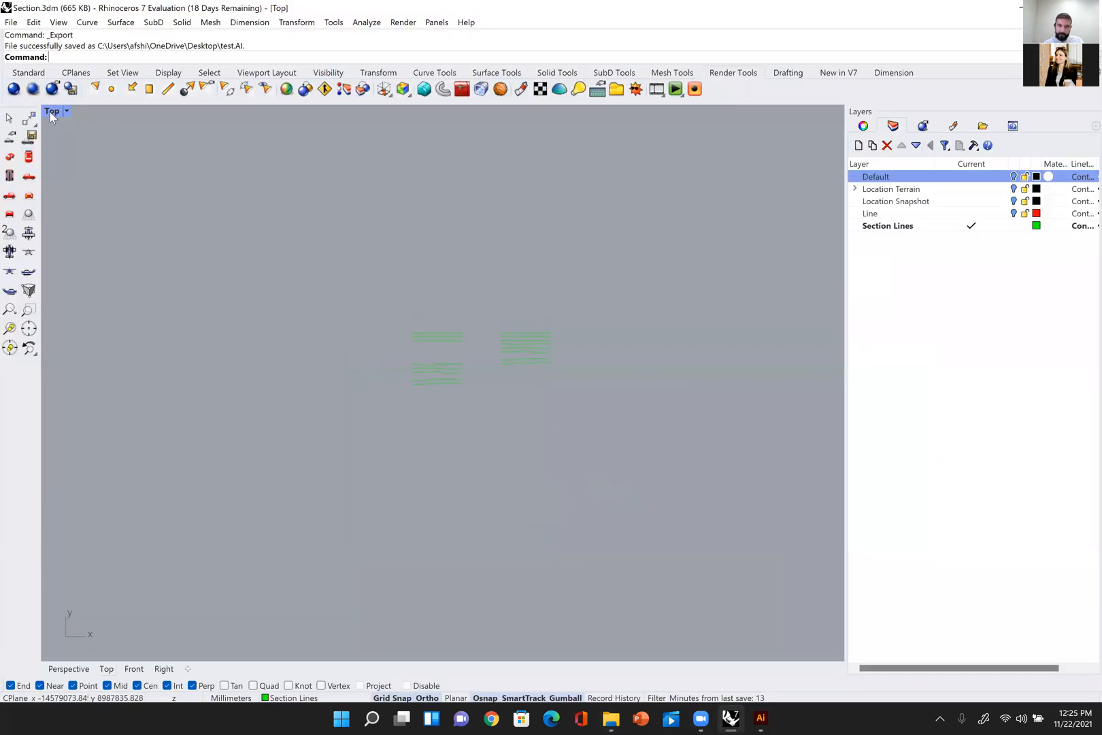
double_click(51, 111)
scroll(473, 117, up, 4)
double_click(474, 115)
scroll(630, 252, down, 6)
right_drag(630, 251, 607, 308)
Step: Run Show and delete all section curves in the Perspective view
text(show)
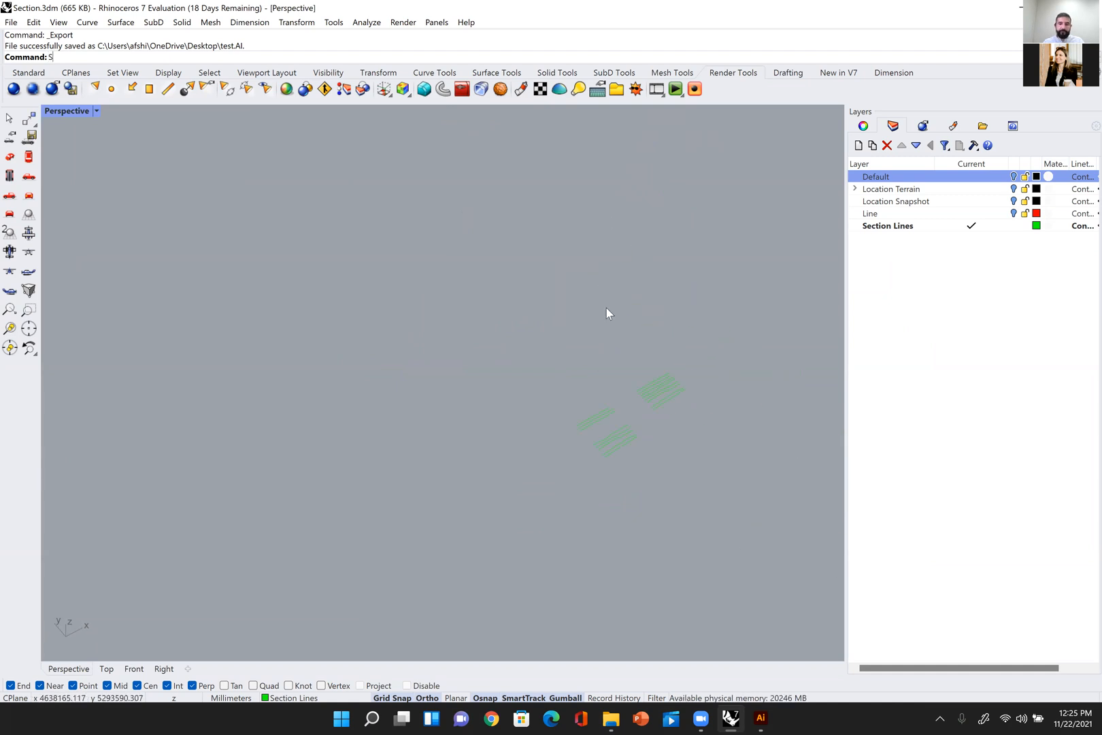
key(Return)
shift+right_drag(651, 376, 603, 356)
scroll(604, 356, up, 2)
drag(701, 300, 502, 495)
key(Delete)
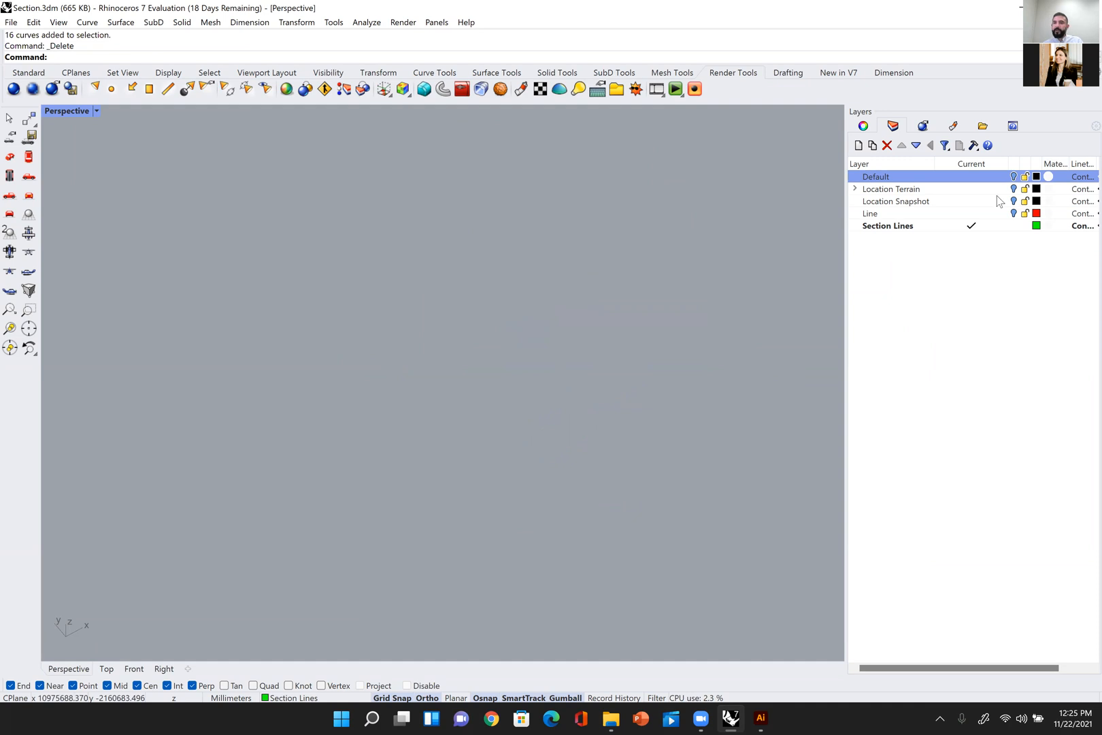
Step: Turn on the Default, Location Terrain, Location Snapshot and Line layers
click(1013, 189)
click(1014, 213)
scroll(572, 470, up, 5)
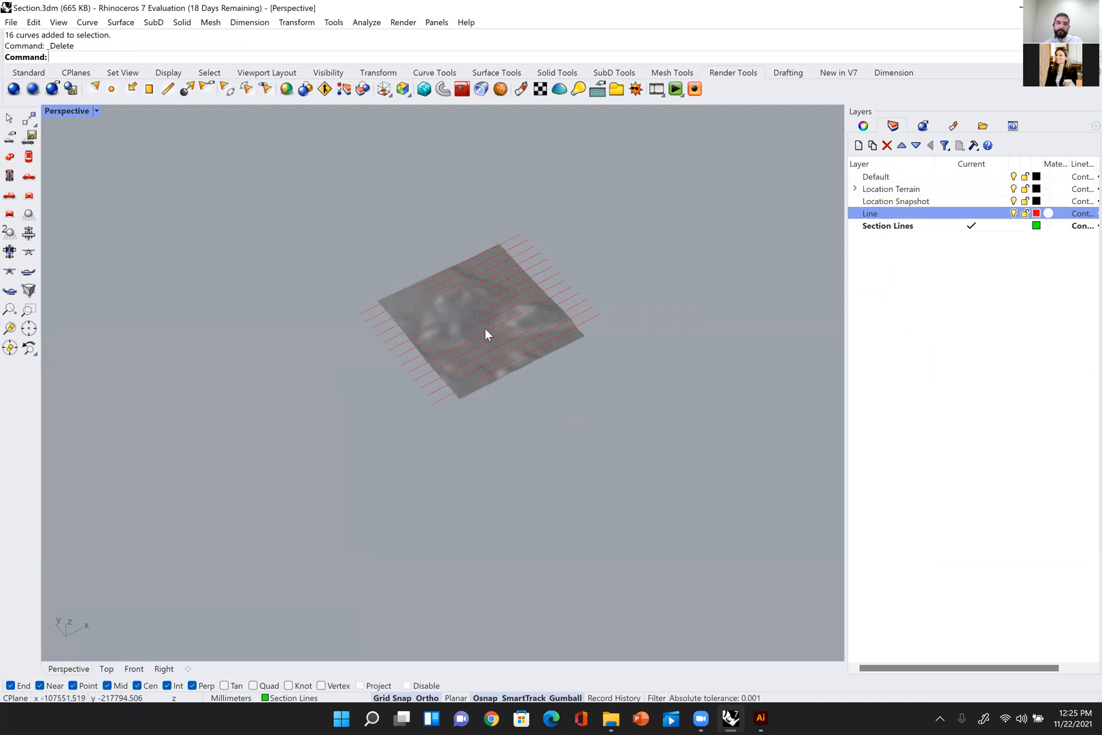
Step: Examine the terrain mesh and its red guide lines from several angles in the Perspective view
right_drag(494, 324, 465, 315)
shift+right_drag(465, 315, 557, 332)
scroll(559, 342, up, 8)
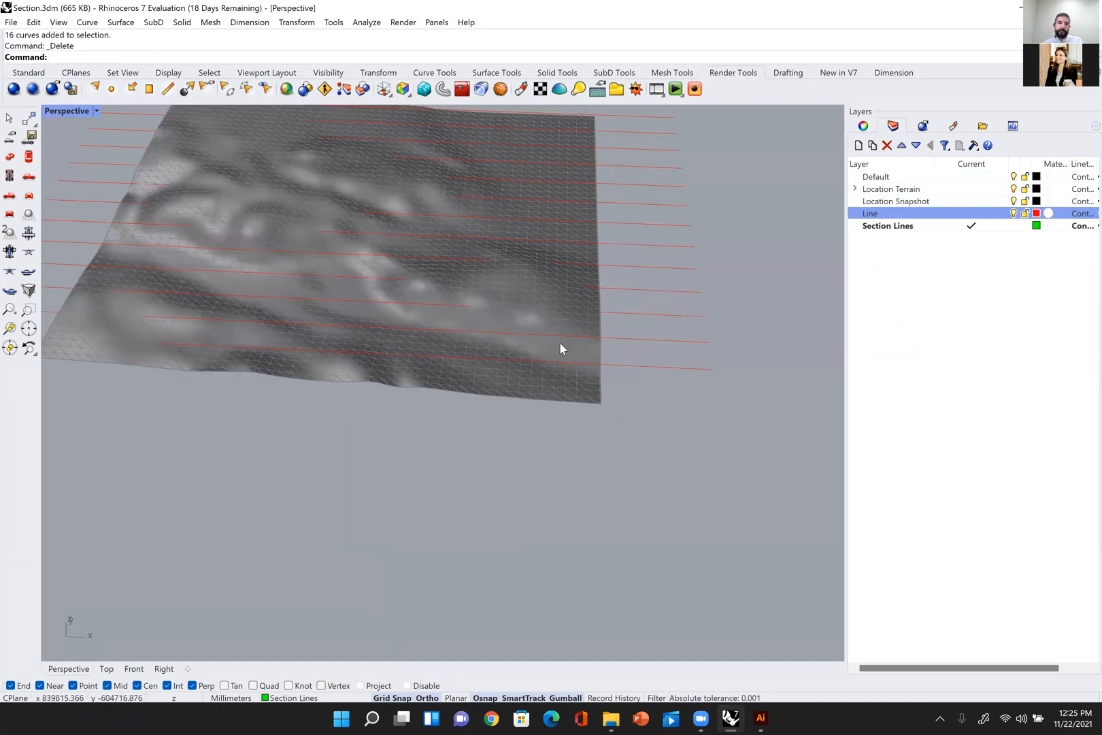
scroll(558, 341, down, 8)
right_drag(616, 298, 565, 314)
scroll(626, 319, up, 6)
scroll(635, 305, down, 6)
mouse_move(630, 325)
shift+right_down()
mouse_move(635, 305)
mouse_move(648, 310)
shift+right_up()
right_drag(518, 384, 684, 349)
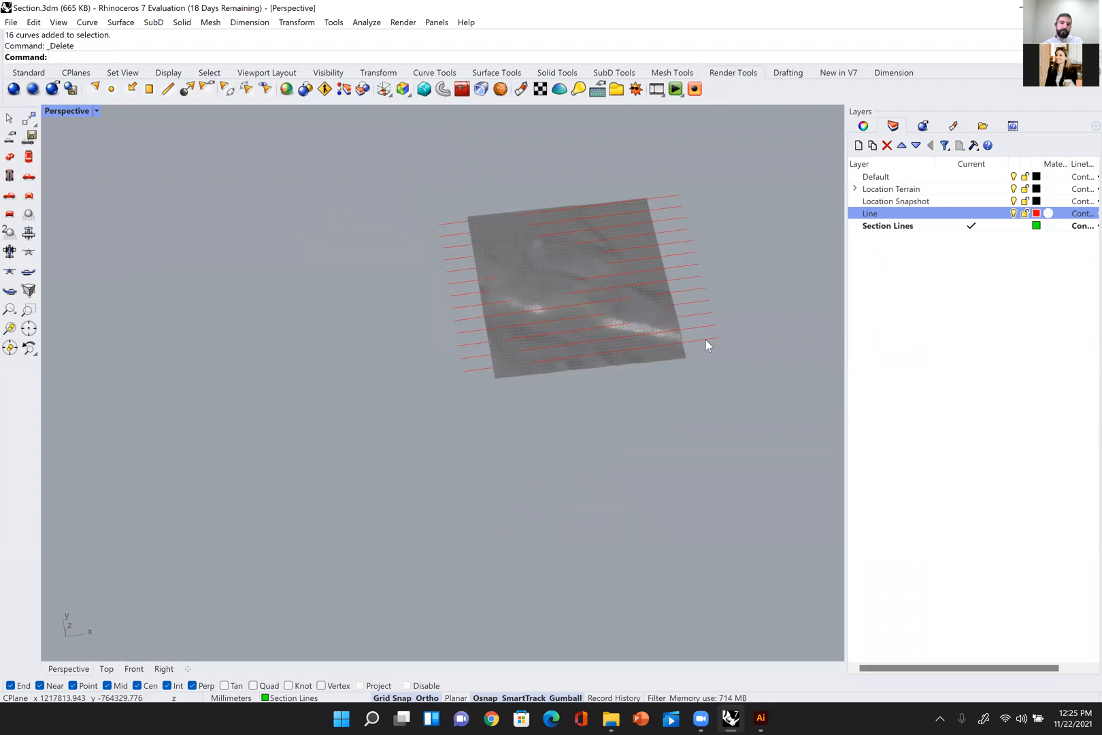
Step: Restore the four-viewport layout and enlarge the Top and Perspective viewports, keeping the terrain in view
double_click(92, 109)
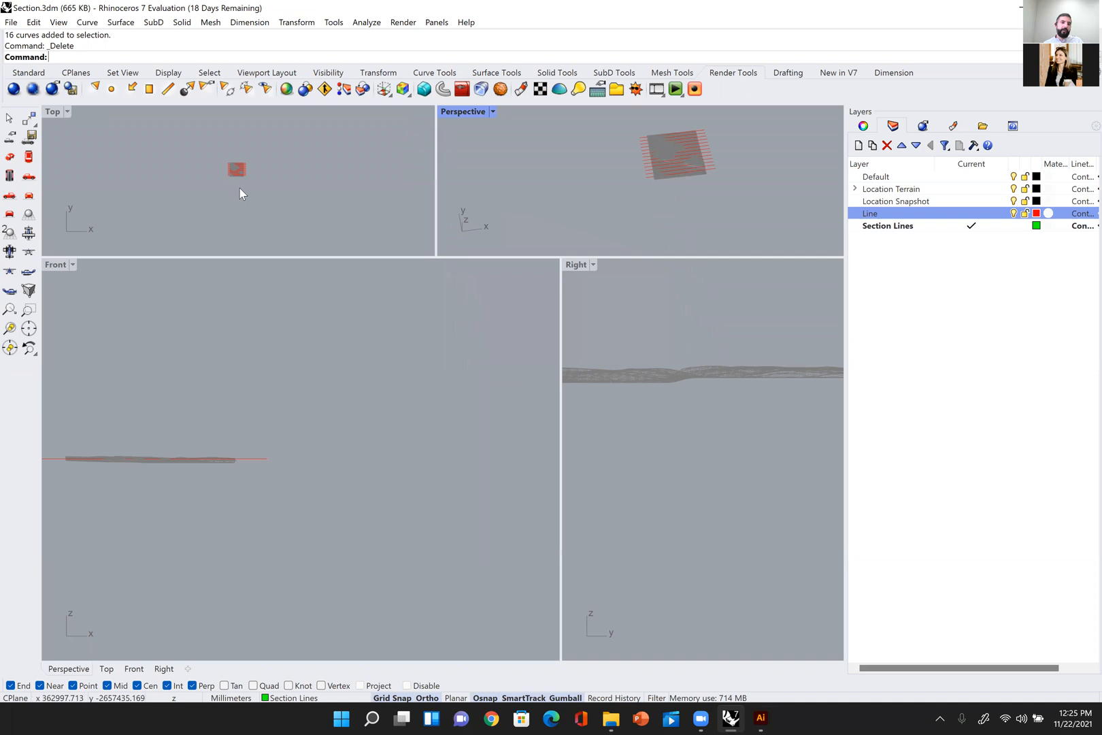
scroll(239, 170, up, 5)
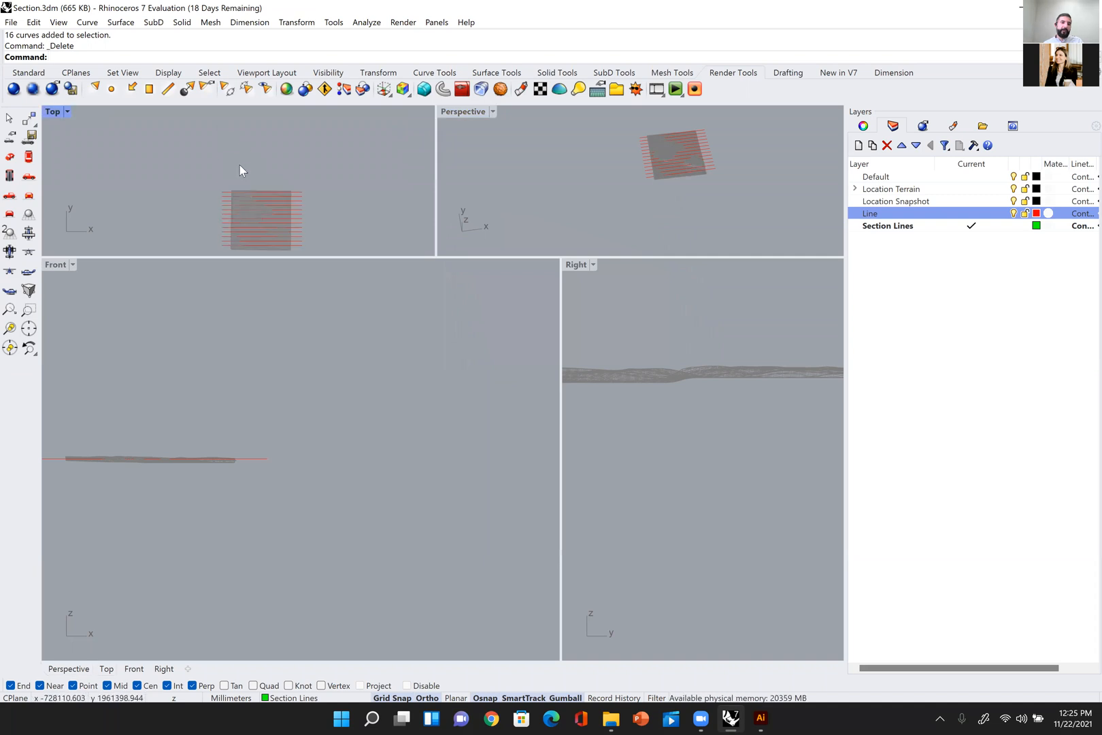
click(435, 255)
drag(436, 254, 431, 510)
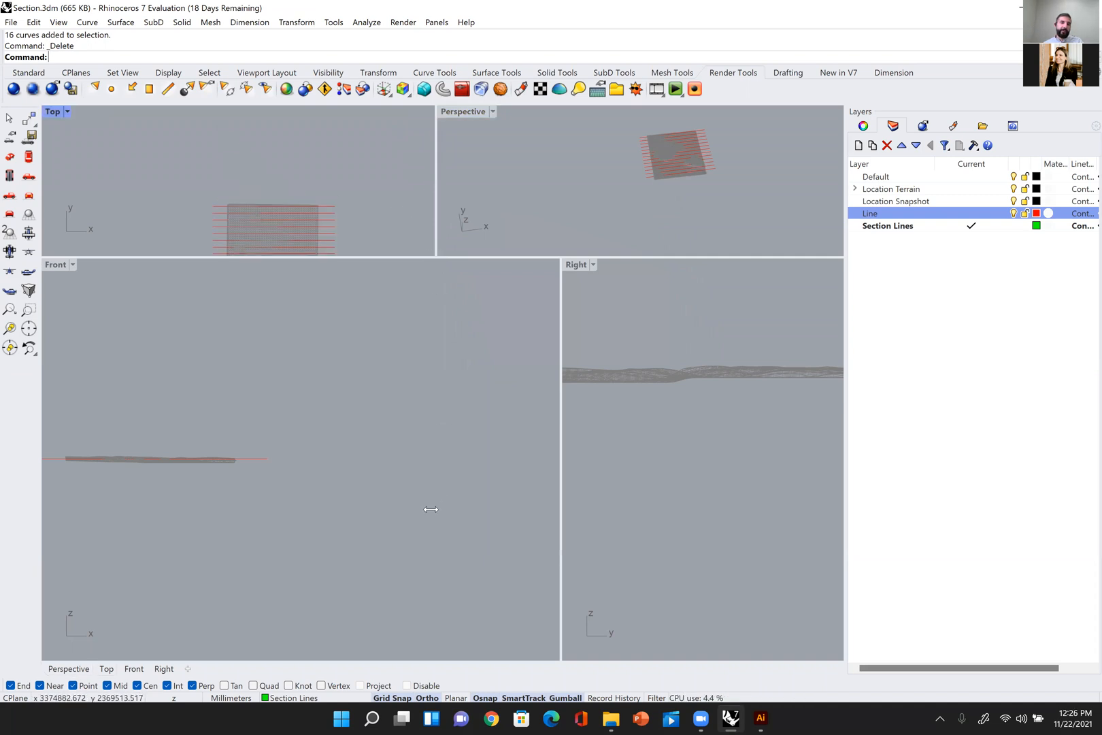
drag(436, 257, 410, 533)
scroll(617, 239, down, 3)
scroll(648, 209, up, 5)
right_drag(694, 282, 645, 266)
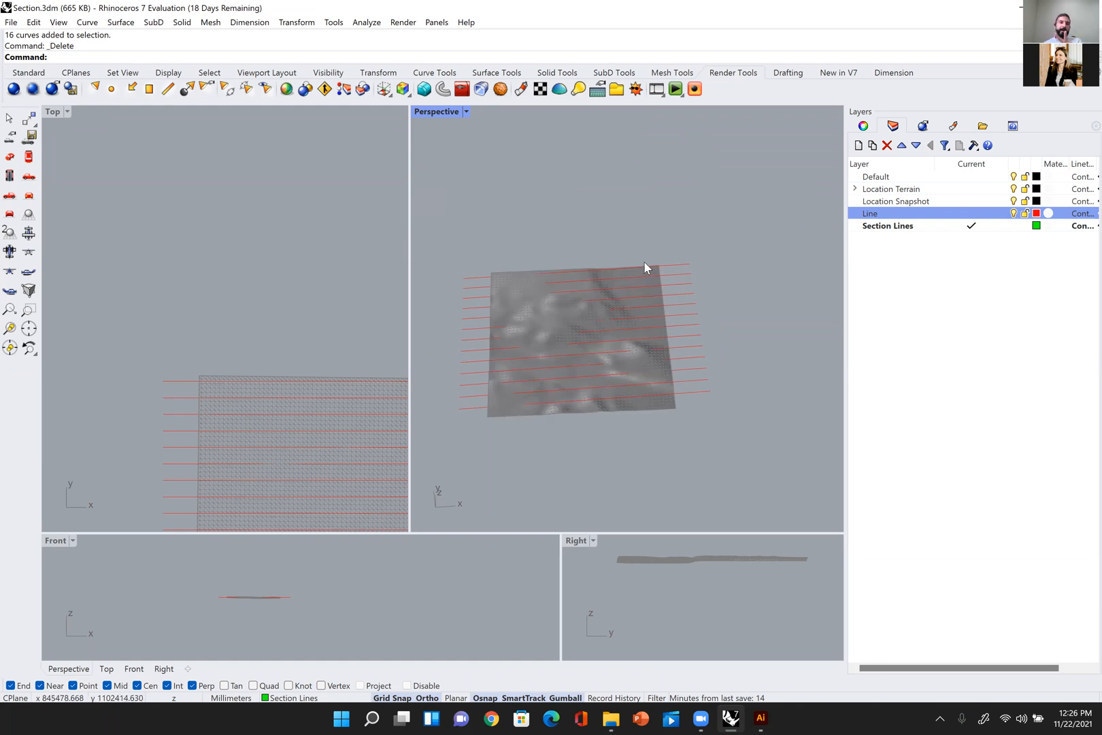
Step: Select the terrain mesh and run Properties to check its object type
scroll(645, 262, up, 3)
scroll(612, 276, up, 3)
click(612, 264)
click(614, 268)
click(621, 206)
scroll(617, 270, up, 3)
click(617, 276)
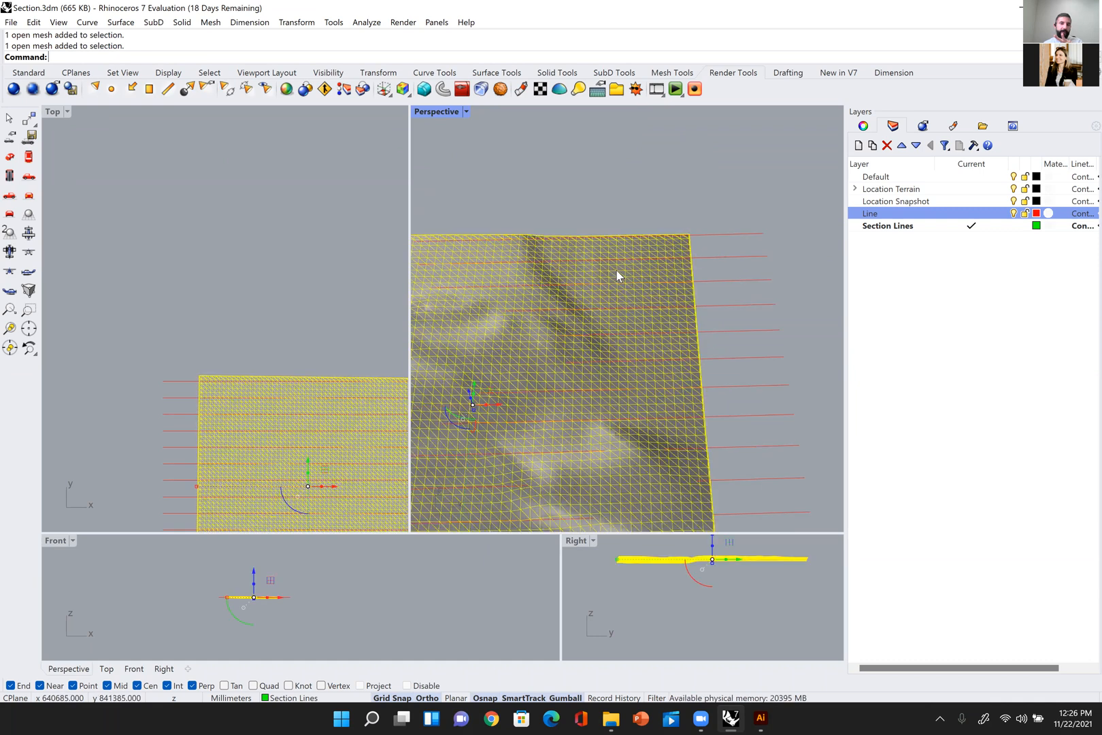
scroll(617, 270, down, 3)
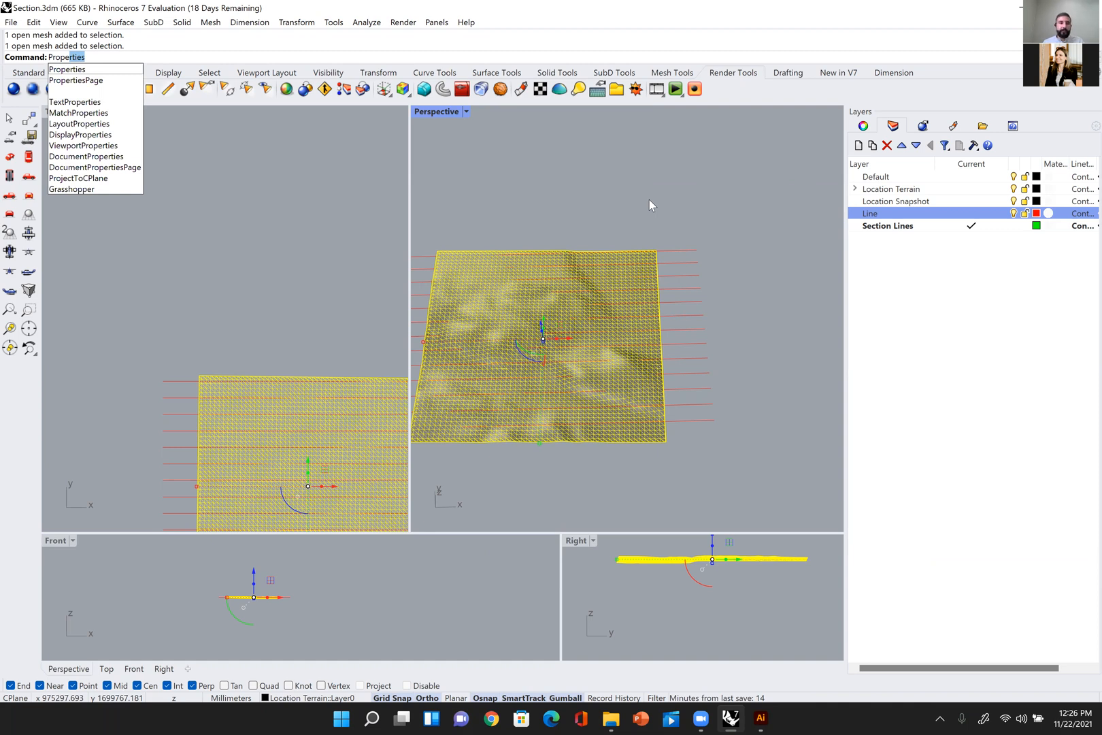
key(Return)
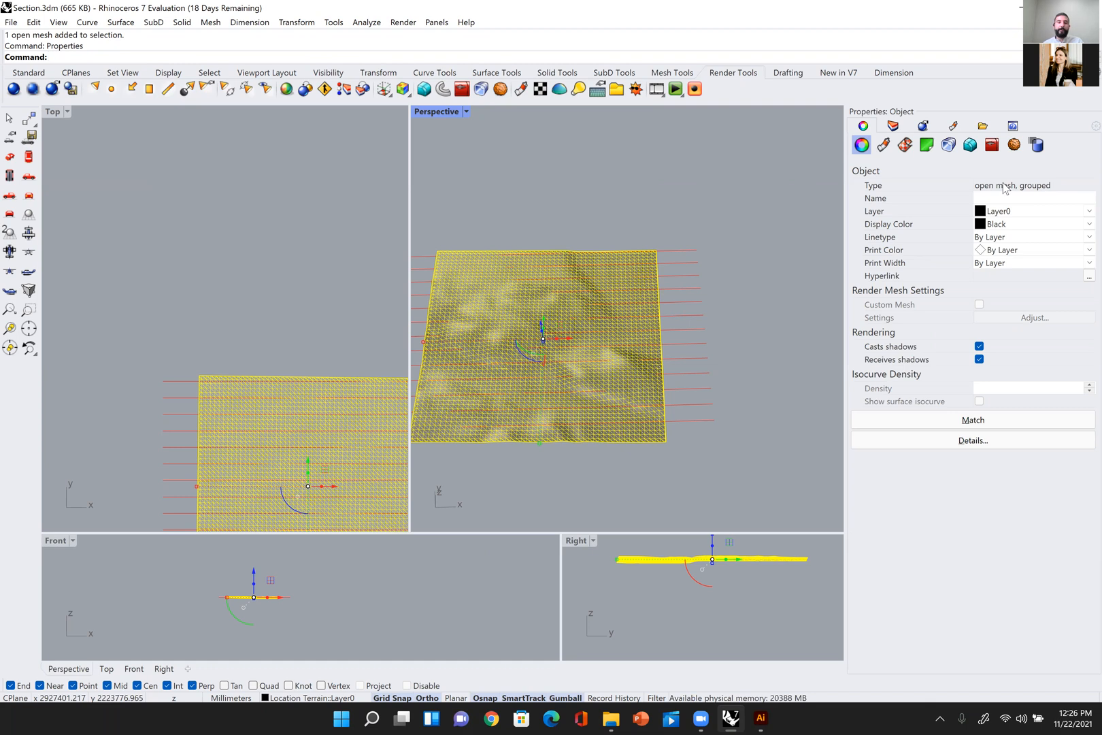
Step: Reselect the terrain mesh and convert it to a NURBS polysurface with MeshToNURB
click(707, 203)
right_drag(706, 198, 668, 235)
click(671, 241)
key(Escape)
click(671, 240)
click(672, 241)
text(MeshToNURB)
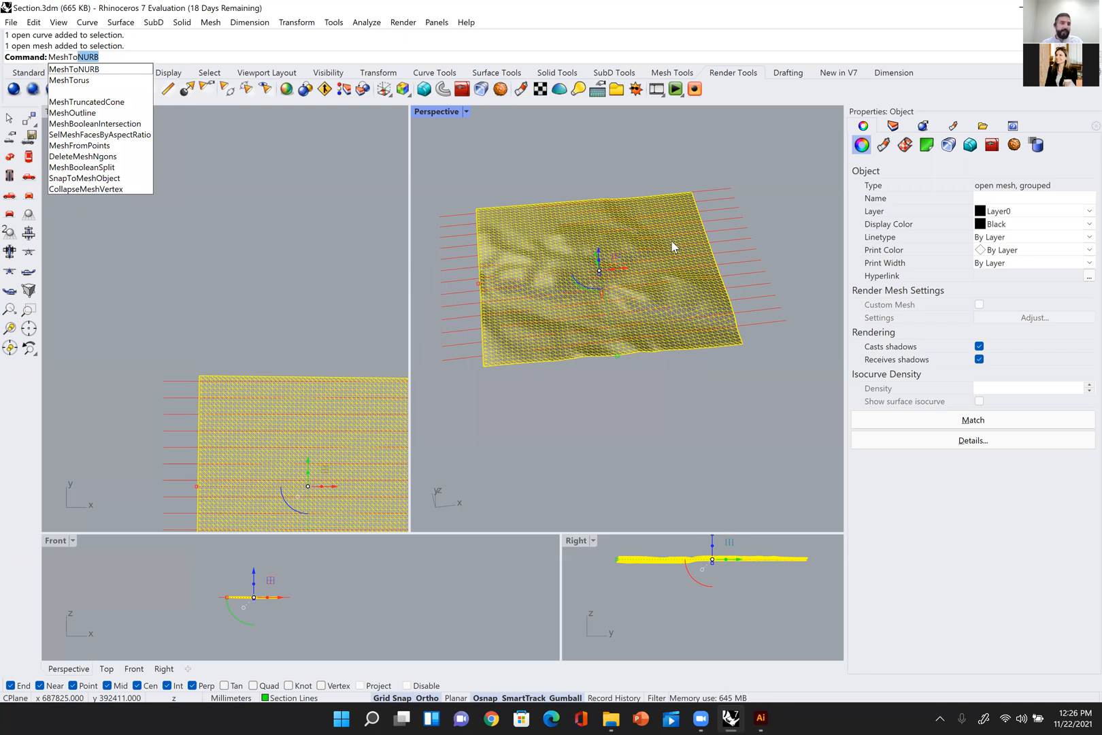
key(Return)
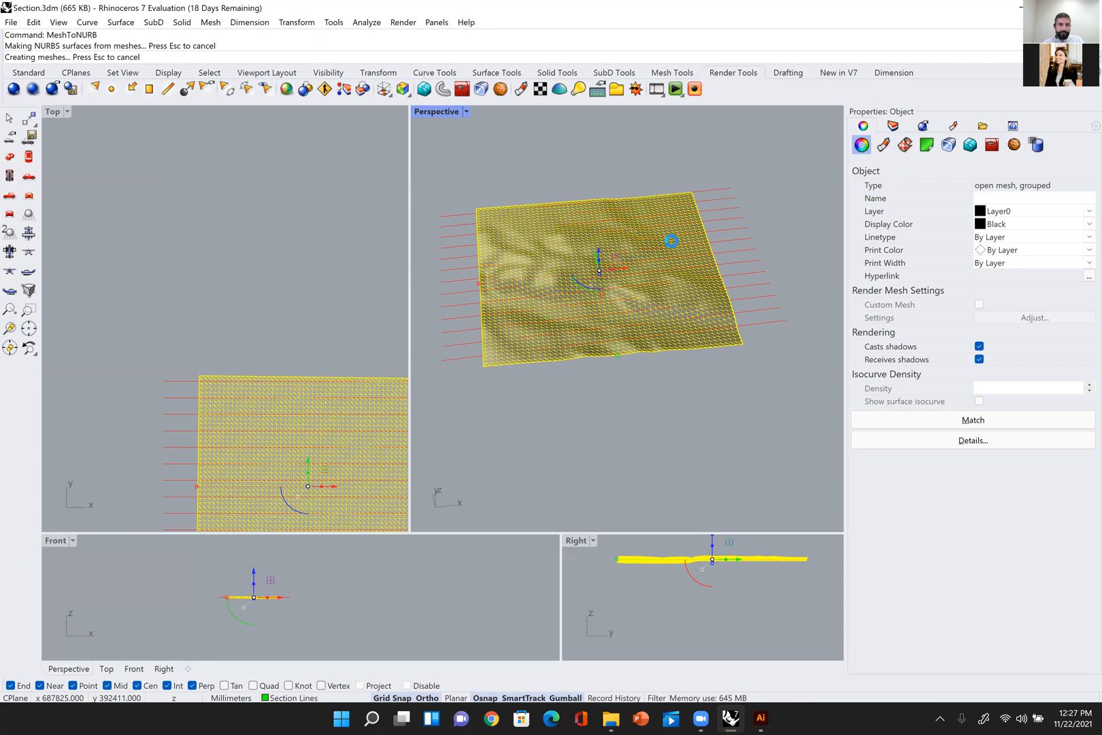
Step: Select the guide lines, mesh and new polysurface together and copy them along X beside the original terrain
scroll(669, 246, down, 13)
mouse_move(669, 247)
right_down()
mouse_move(702, 275)
mouse_move(665, 251)
right_up()
scroll(703, 272, up, 4)
drag(716, 187, 570, 302)
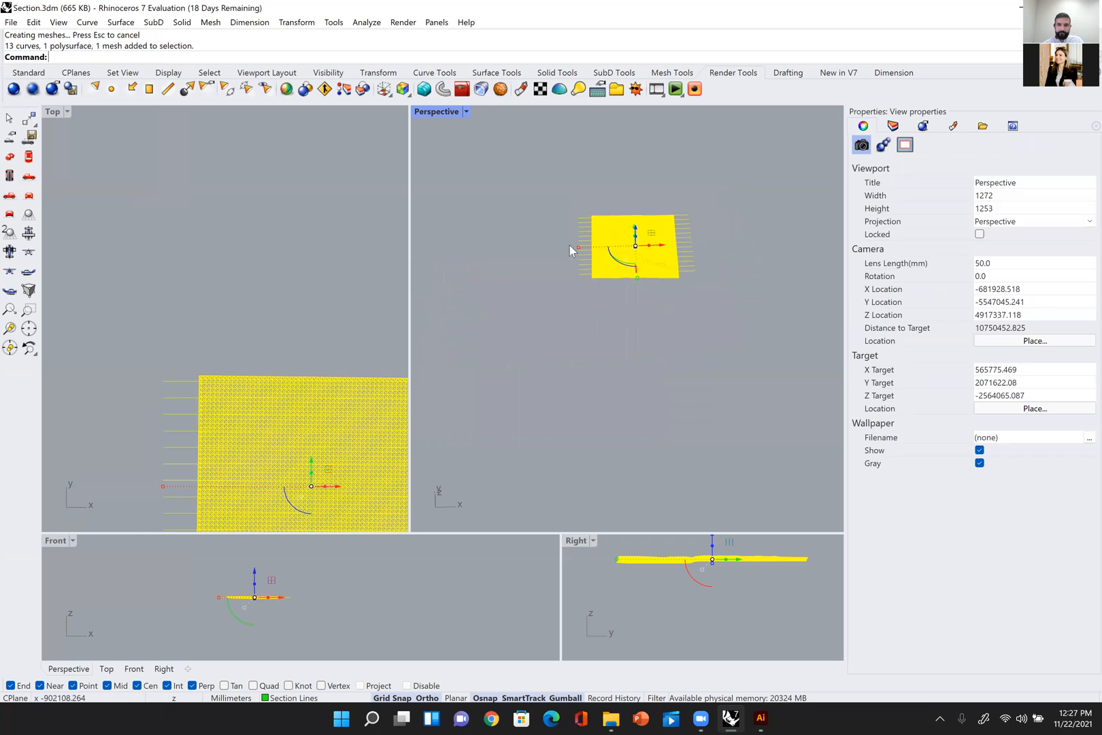
shift+right_drag(570, 245, 438, 247)
alt+drag(531, 247, 714, 265)
Step: Select the copied terrain polysurface and examine its faces and object type up close
click(724, 276)
scroll(719, 271, up, 7)
click(716, 241)
click(707, 301)
click(717, 255)
click(724, 272)
right_drag(724, 271, 760, 294)
scroll(766, 316, up, 5)
click(766, 316)
click(773, 325)
scroll(773, 325, up, 7)
scroll(774, 326, down, 10)
click(716, 332)
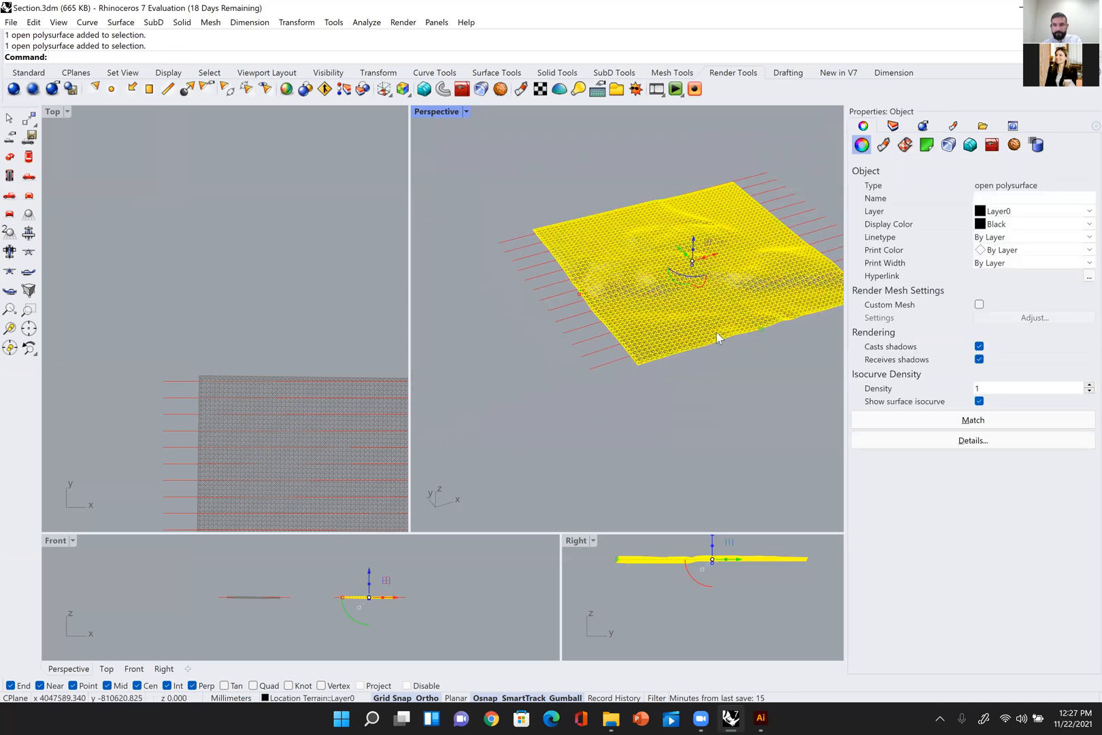
key(Delete)
scroll(738, 320, down, 6)
key(ctrl+z)
Step: Move the terrain polysurface along X away from the copied mesh and check its object type
scroll(709, 335, down, 3)
shift+right_drag(708, 335, 577, 314)
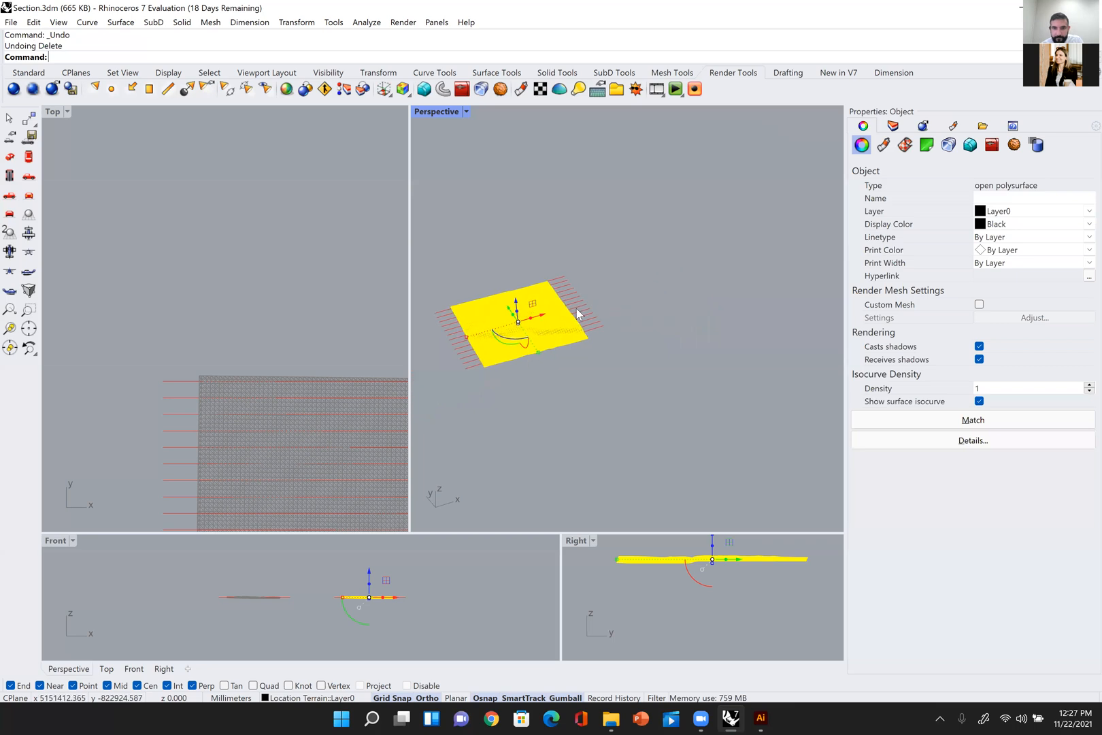
drag(554, 311, 735, 272)
click(750, 371)
scroll(733, 234, up, 5)
right_drag(732, 236, 677, 262)
drag(664, 221, 735, 335)
right_drag(736, 335, 674, 330)
scroll(591, 327, up, 2)
shift+right_drag(592, 326, 670, 321)
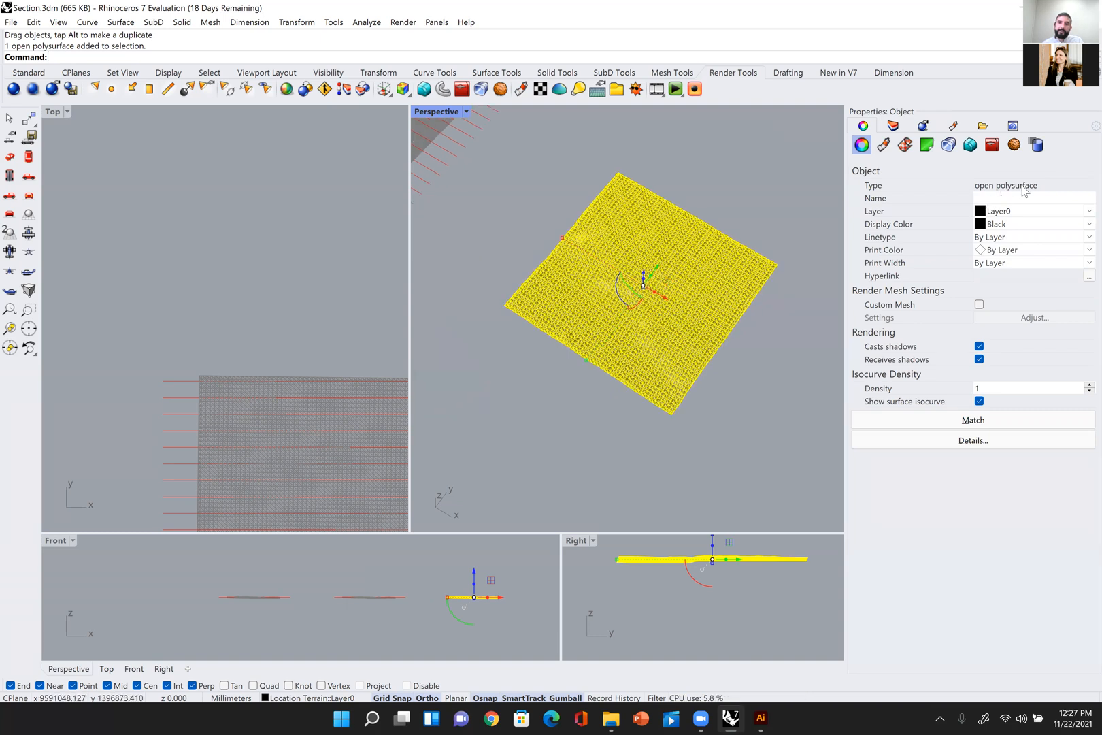
Step: Select the 13 guide lines and move them along X so they lie across the separated terrain polysurface
click(737, 170)
scroll(598, 187, down, 5)
shift+right_drag(600, 242, 654, 305)
right_drag(520, 212, 566, 218)
drag(521, 347, 521, 348)
drag(486, 270, 728, 265)
scroll(253, 328, down, 10)
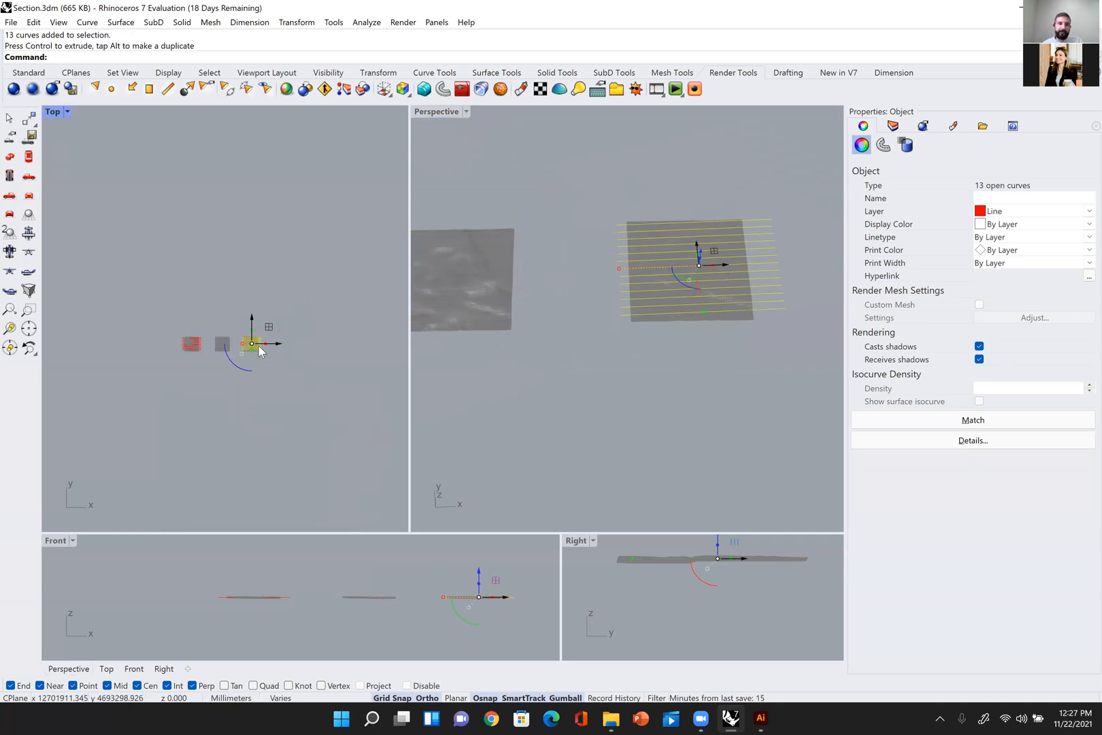
scroll(259, 350, up, 10)
drag(201, 335, 185, 335)
Step: Extrude the 13 guide lines vertically with ExtrudeCrv and BothSides=Yes so the surfaces pass through the terrain polysurface
right_drag(536, 333, 717, 273)
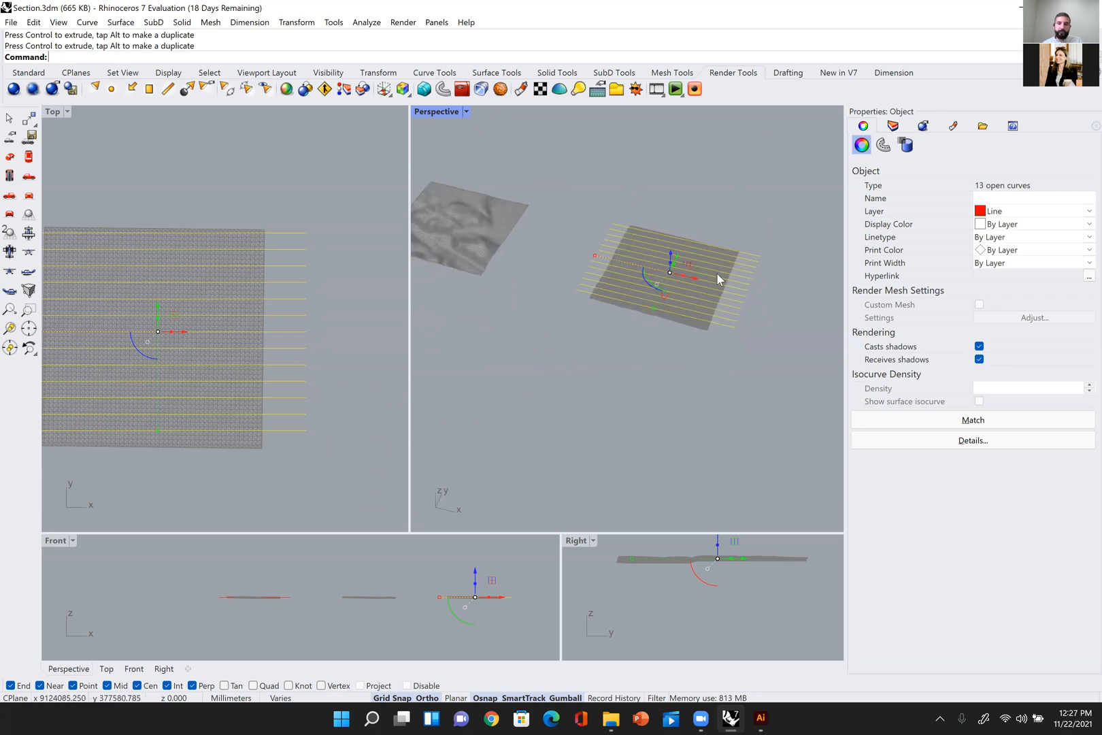
scroll(717, 273, up, 4)
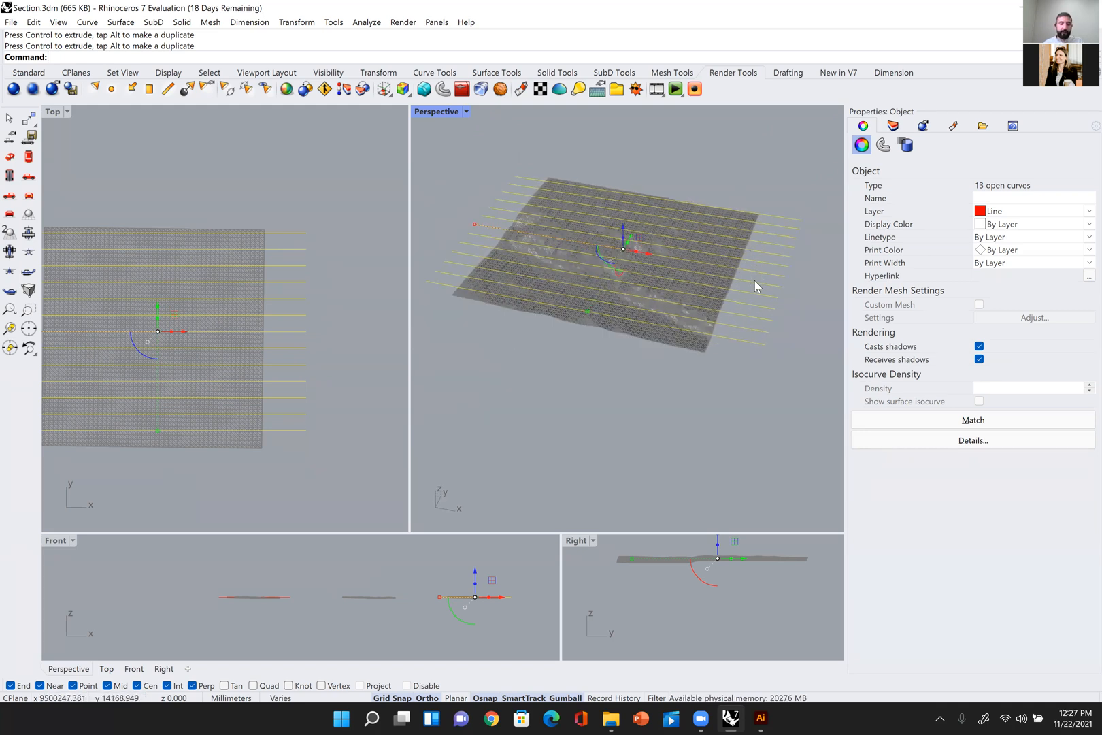
text(rudeCrv)
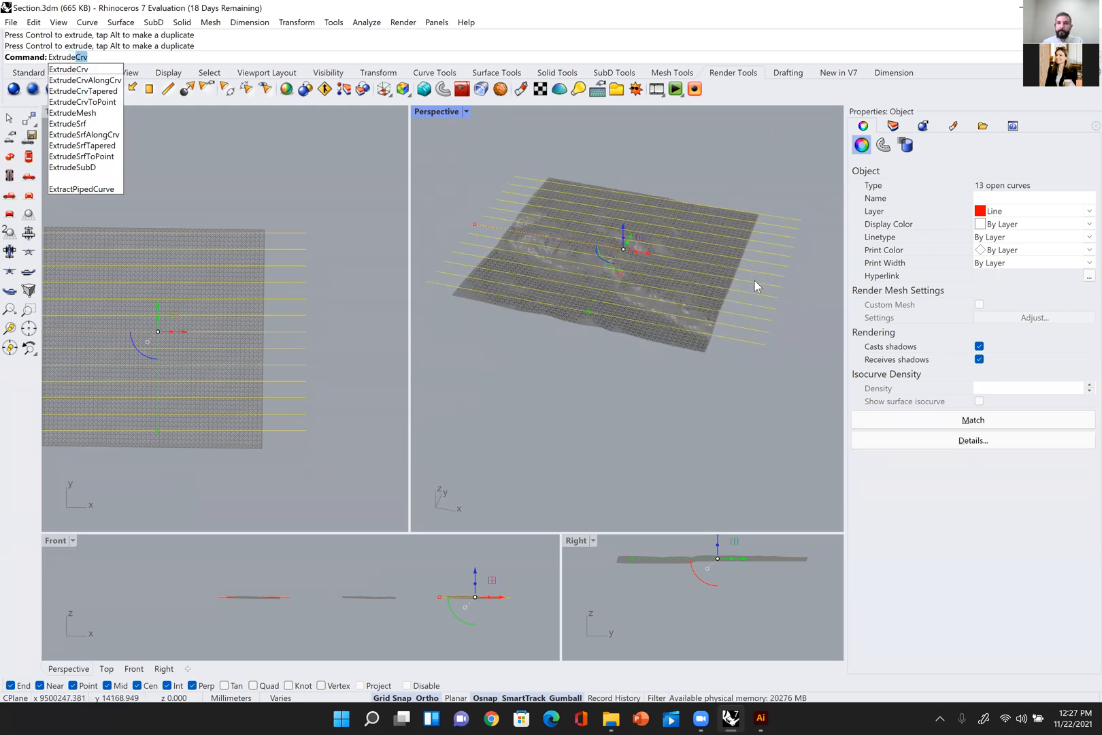
key(Return)
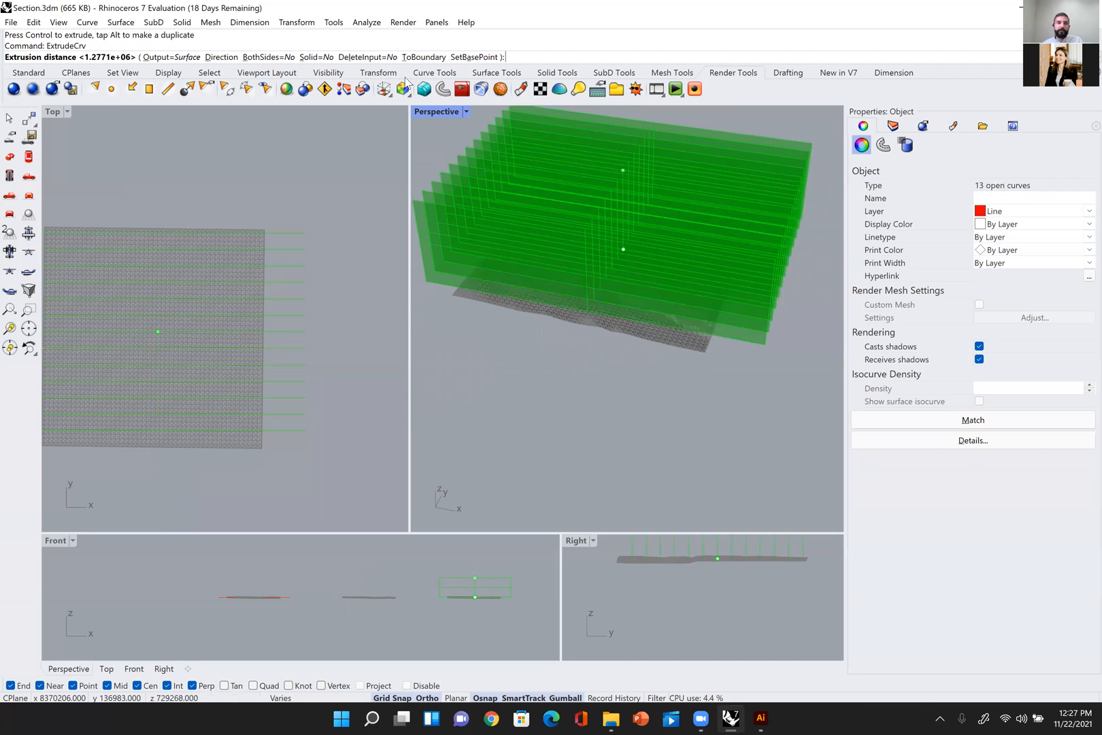
click(269, 58)
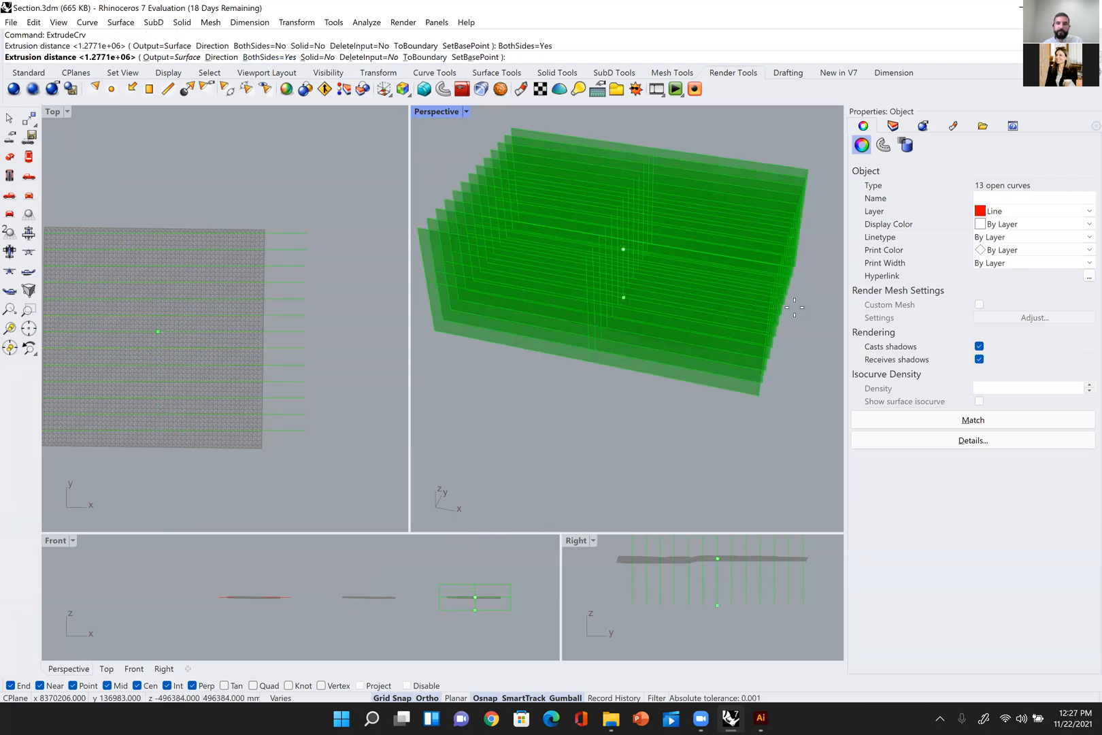
click(769, 290)
right_drag(701, 371, 703, 403)
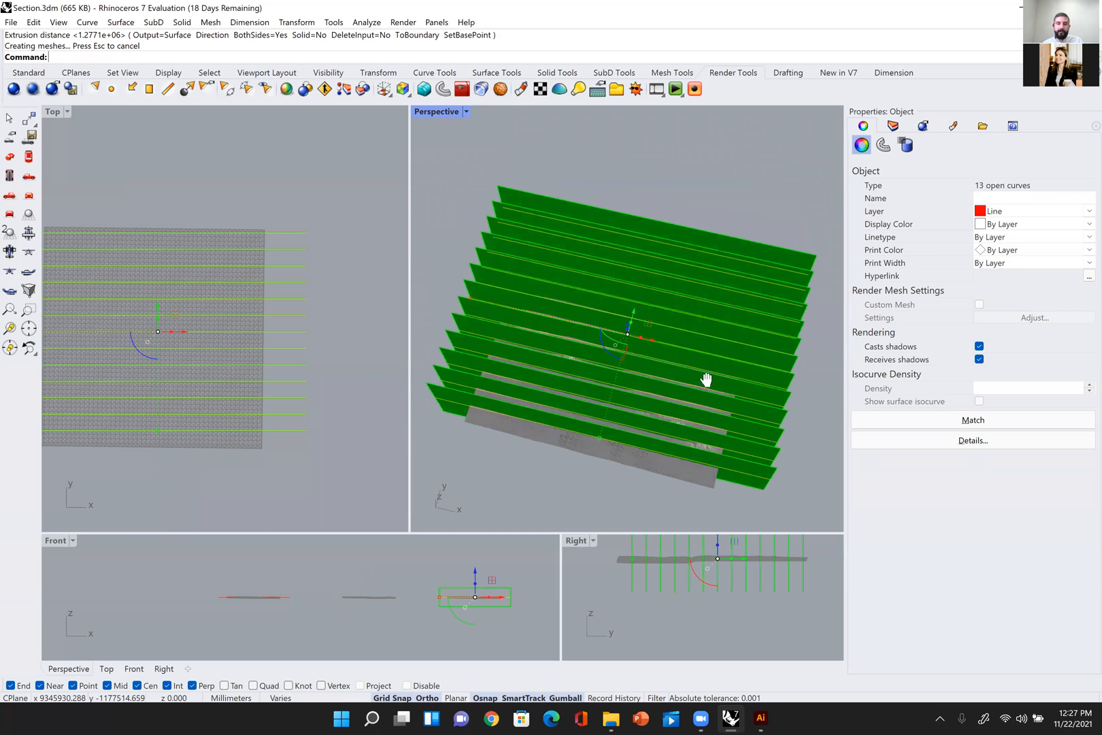
key(Escape)
Step: Run Intersect between all the extruded guide-line surfaces and the terrain polysurface to generate the section curves
right_drag(707, 344, 685, 386)
scroll(701, 314, up, 5)
scroll(719, 316, down, 2)
scroll(676, 333, up, 8)
scroll(691, 352, down, 8)
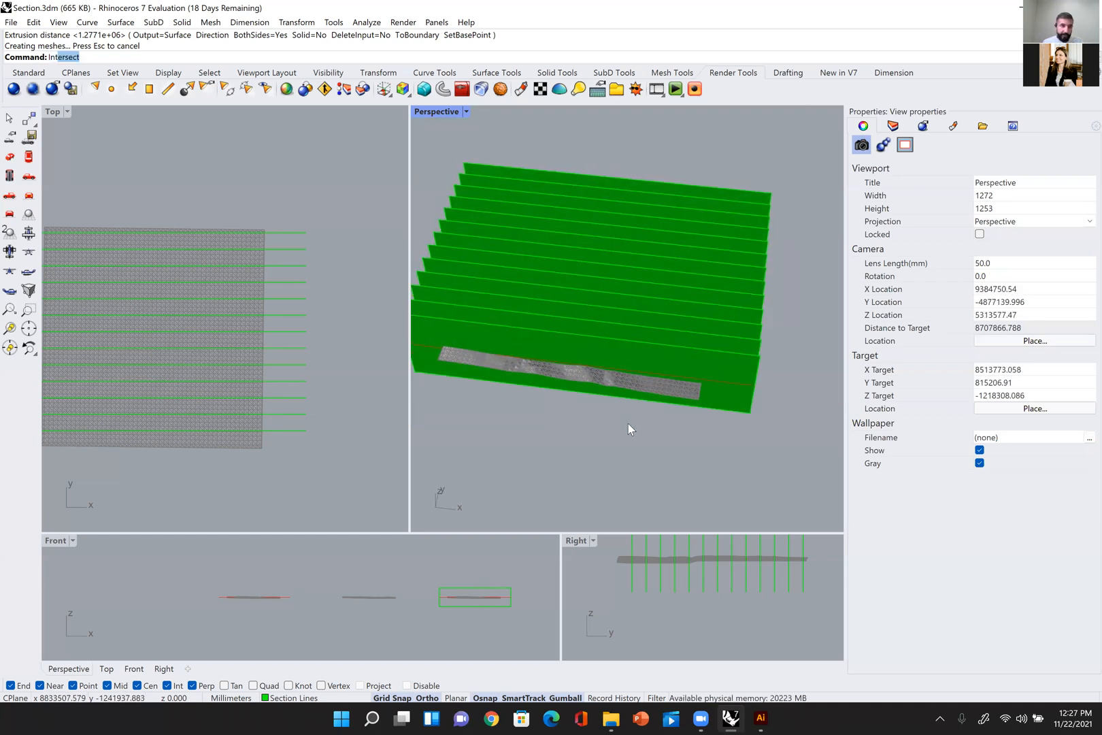
key(Return)
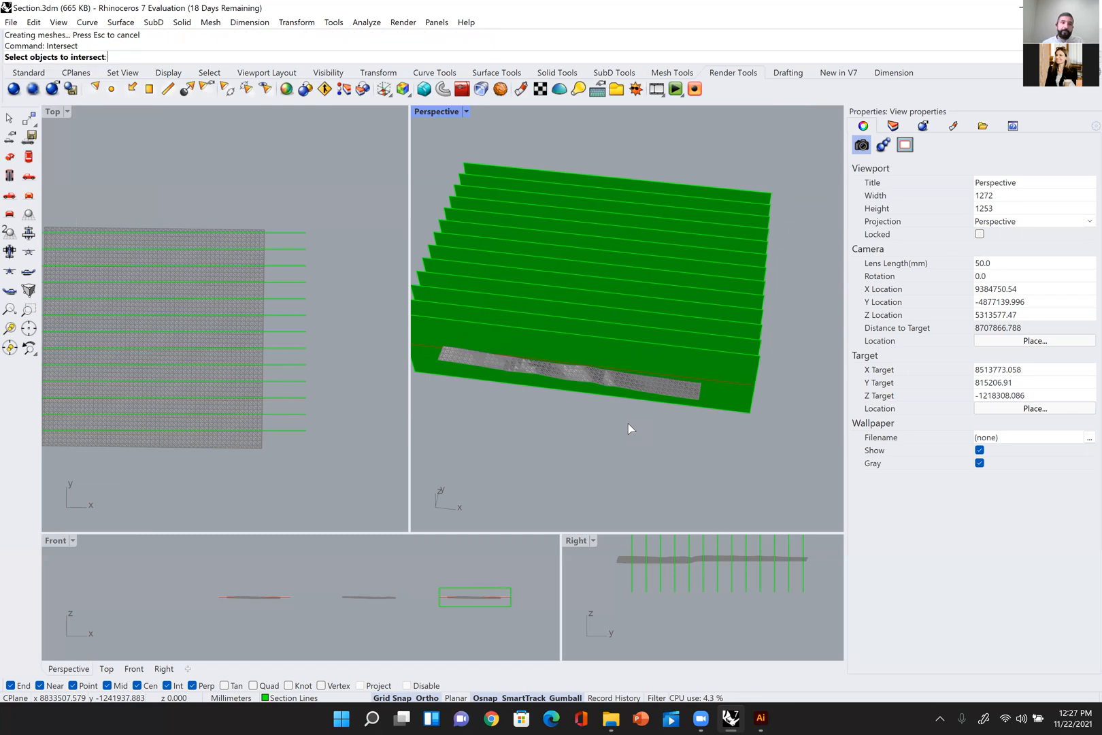
shift+right_drag(686, 369, 649, 407)
right_drag(650, 407, 656, 385)
click(725, 362)
right_drag(728, 334, 733, 372)
click(726, 346)
click(728, 333)
click(728, 319)
click(725, 308)
click(723, 297)
click(722, 288)
click(722, 281)
click(723, 270)
click(722, 261)
click(719, 249)
click(717, 235)
click(717, 232)
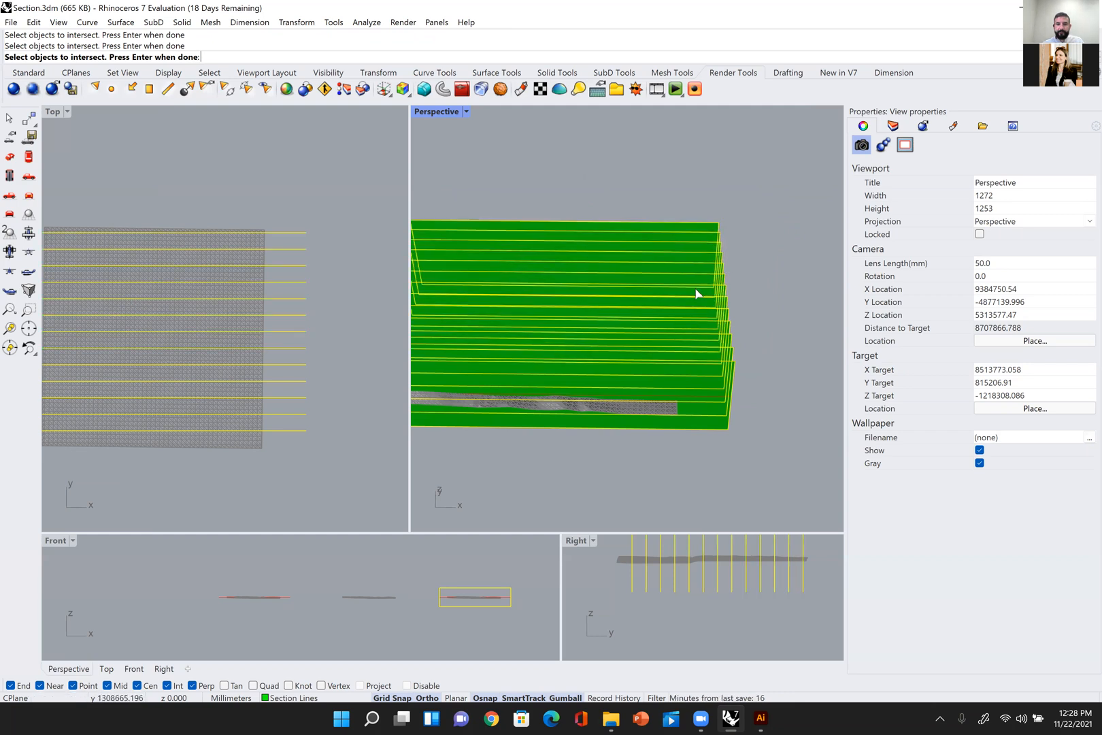
scroll(658, 420, up, 5)
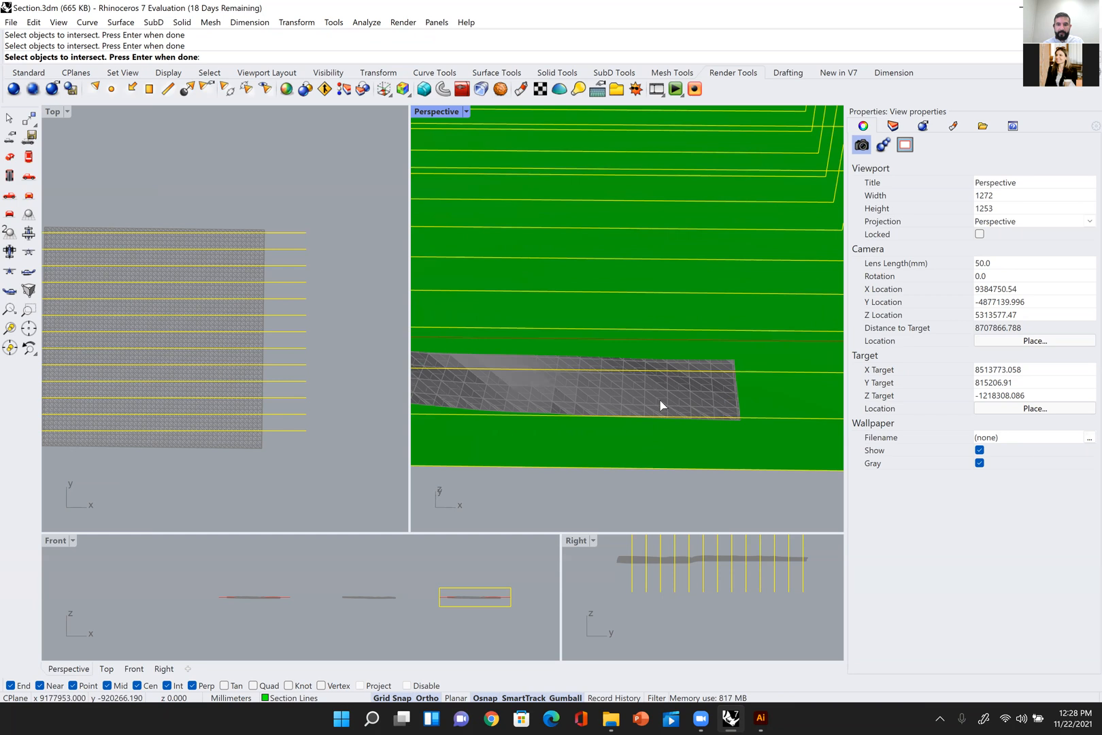
click(660, 406)
key(Return)
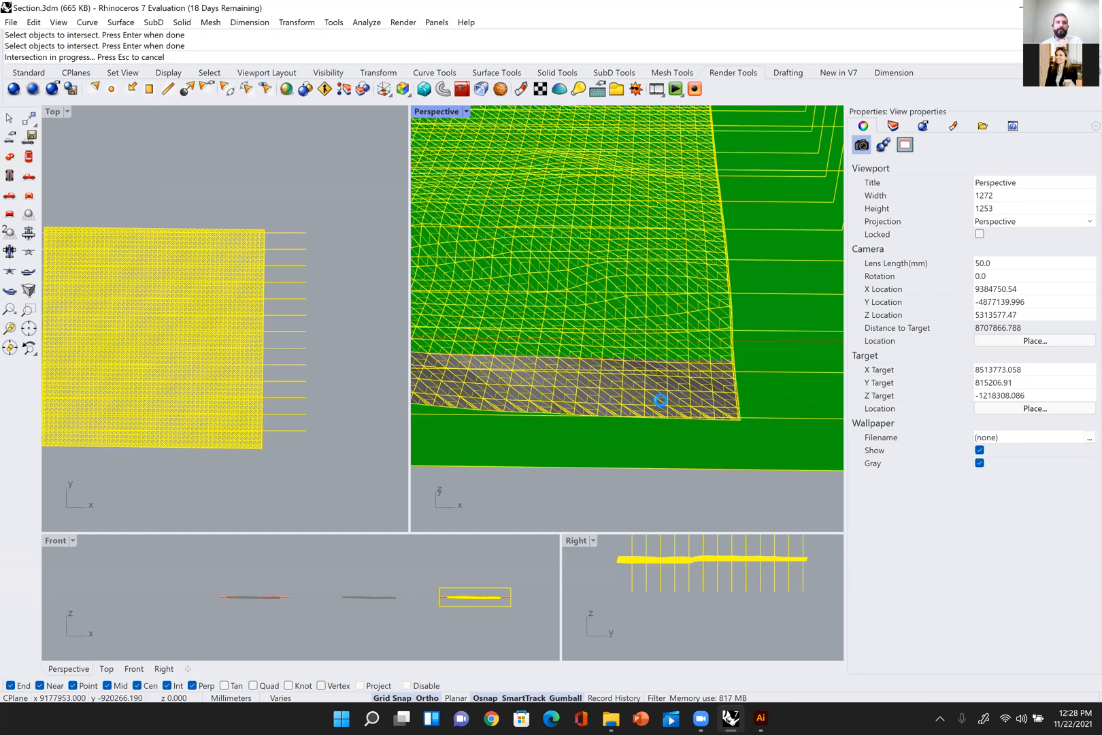
Step: Select the 13 guide lines with their 13 extrusions and move them along X clear of the terrain polysurface
scroll(653, 397, down, 6)
mouse_move(649, 394)
right_down()
mouse_move(703, 401)
mouse_move(693, 392)
right_up()
mouse_move(720, 260)
mouse_down()
mouse_move(682, 378)
mouse_move(663, 343)
mouse_move(794, 361)
mouse_up()
scroll(682, 378, down, 2)
click(616, 391)
right_drag(615, 391, 583, 396)
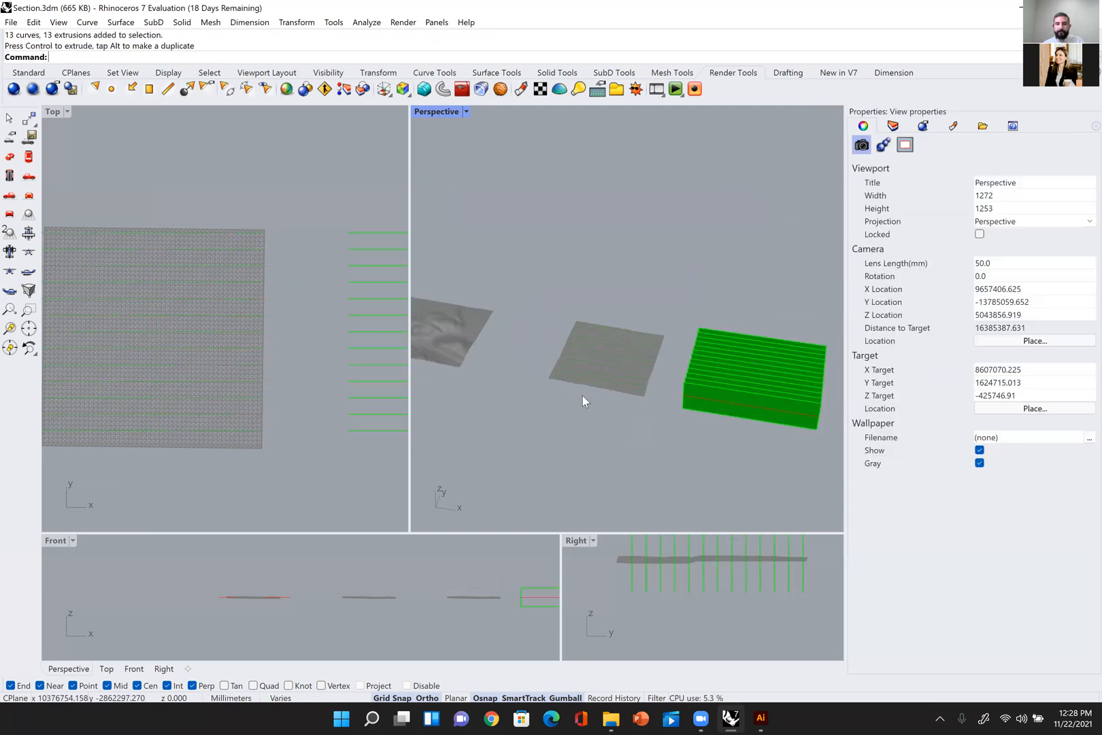
Step: Hide the terrain polysurface and inspect the intersection curves on their own
scroll(679, 379, up, 5)
click(687, 382)
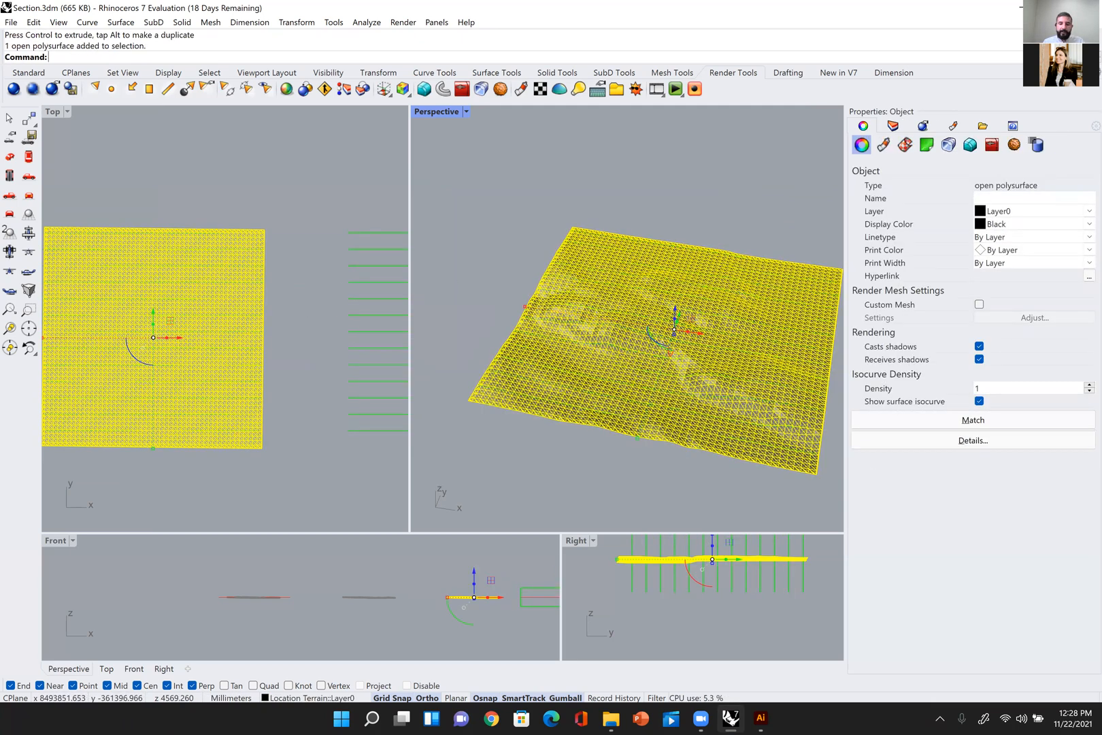
right_drag(727, 400, 735, 402)
key(ctrl+h)
drag(652, 151, 586, 446)
scroll(607, 483, down, 8)
right_drag(659, 568, 654, 614)
right_drag(617, 402, 631, 181)
click(631, 181)
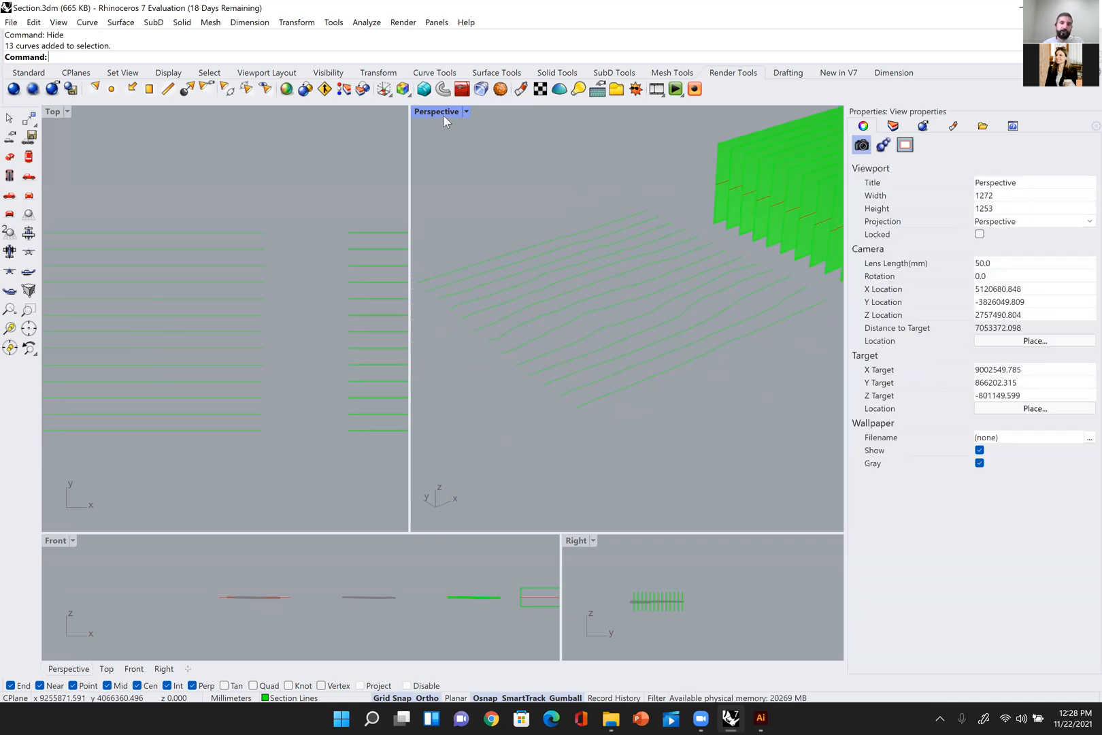
Step: Maximize the Perspective view and move the guide lines and extrusions farther along X from the section curves
double_click(444, 115)
right_drag(468, 197, 666, 154)
drag(666, 149, 515, 344)
shift+right_drag(611, 256, 633, 248)
drag(633, 246, 767, 204)
Step: Draw a vertical line downward from the near endpoint of the frontmost section curve
scroll(440, 374, up, 8)
right_drag(488, 389, 436, 427)
text(line)
key(Return)
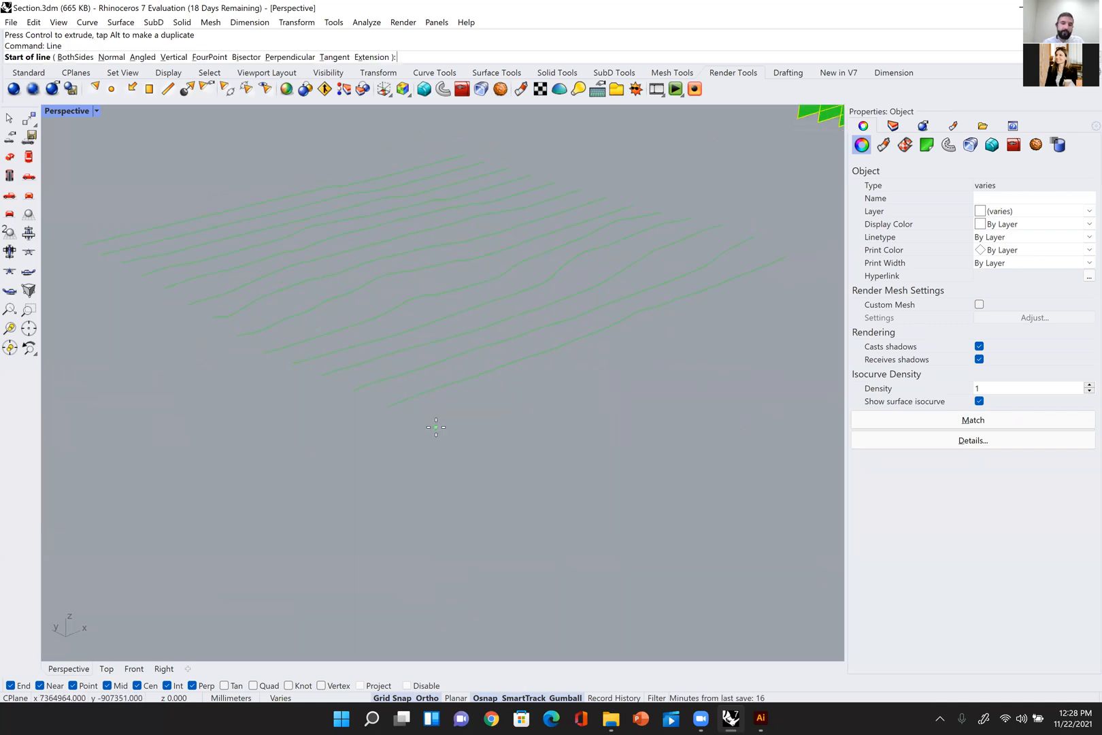
click(387, 406)
click(388, 443)
Step: Copy the vertical line from its top endpoint to the opposite end of the frontmost section curve
drag(403, 443, 380, 464)
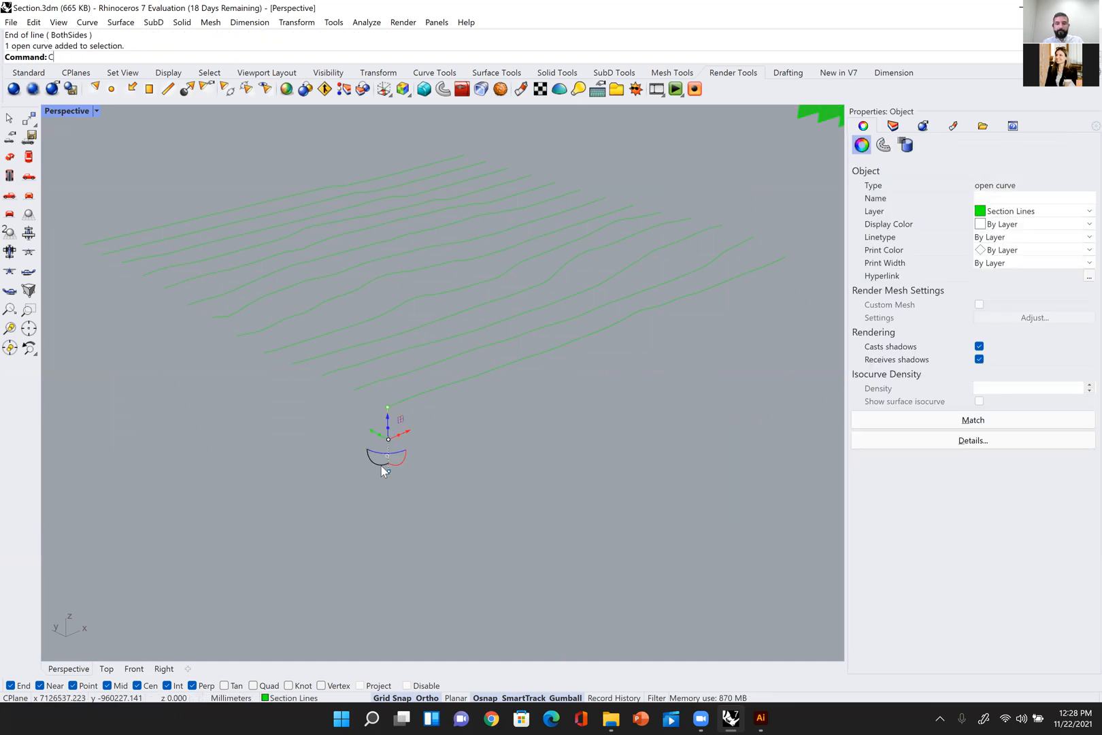
text(copy)
key(Return)
click(387, 406)
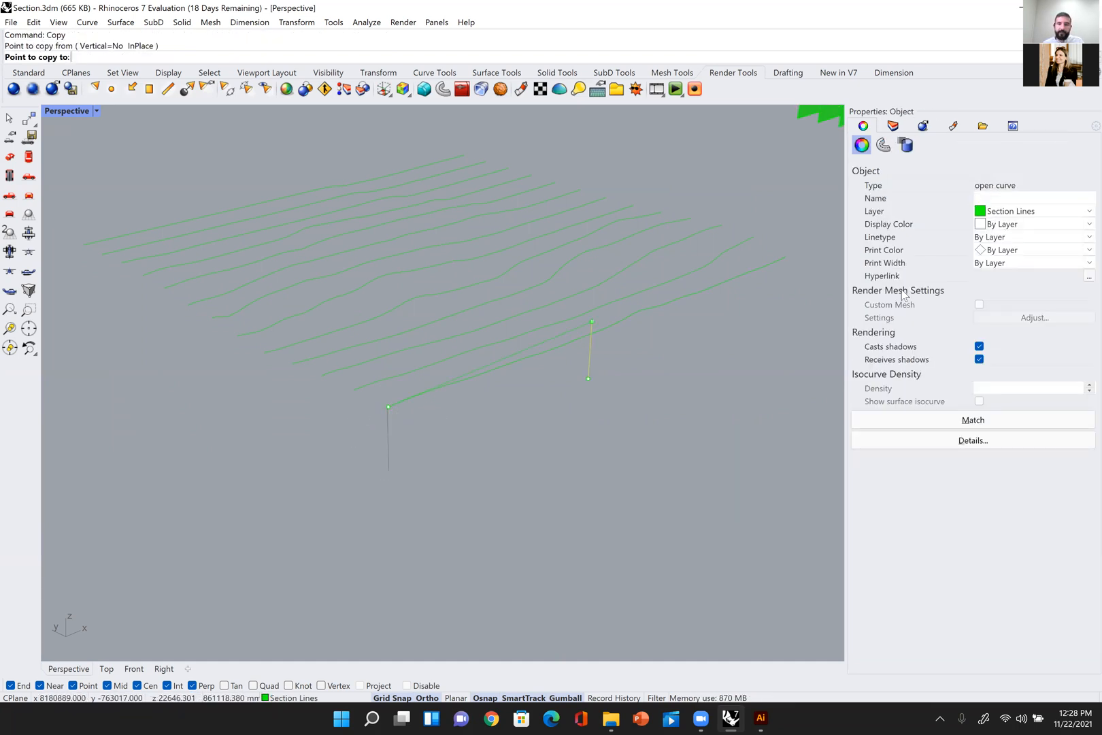
click(786, 257)
key(Return)
key(Escape)
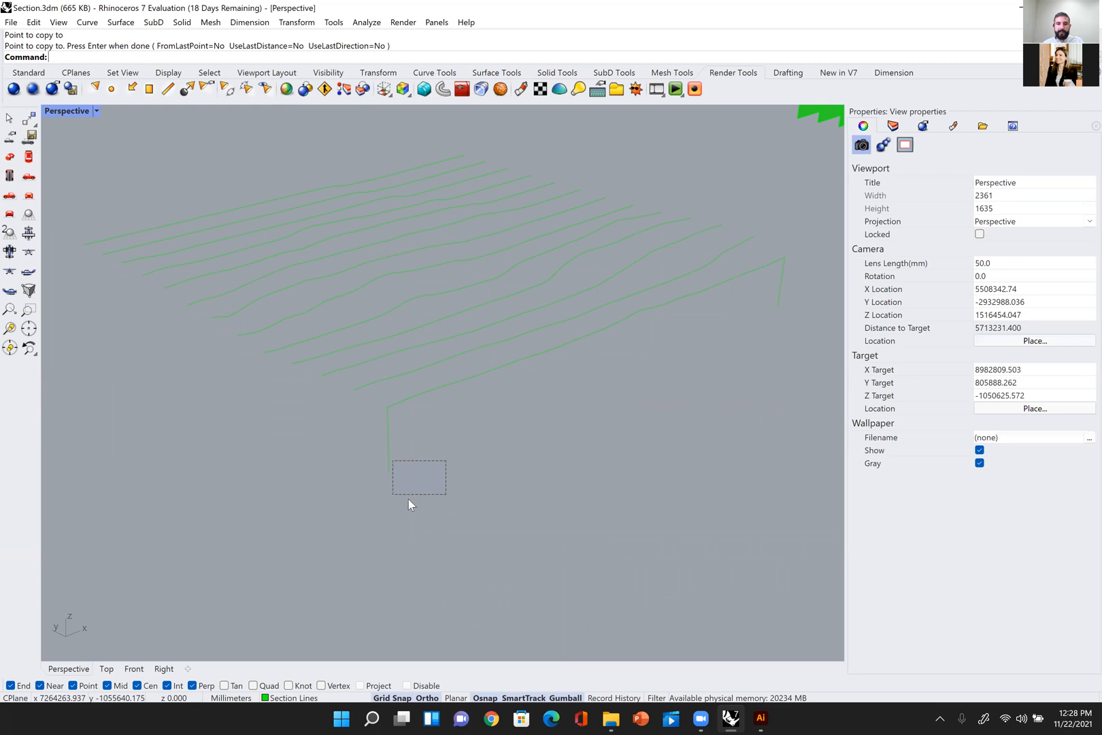
Step: Move the copied vertical line by its top endpoint so it snaps onto the section curve's far end
click(781, 294)
scroll(790, 269, up, 5)
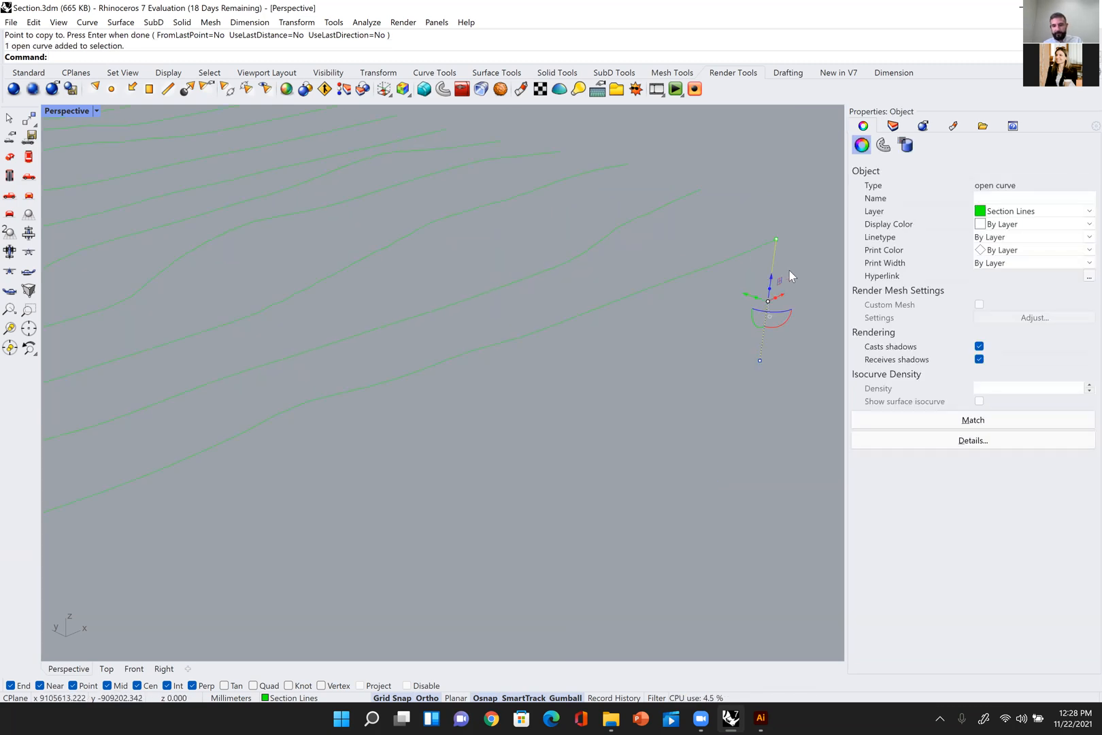
text(m)
key(Return)
click(777, 241)
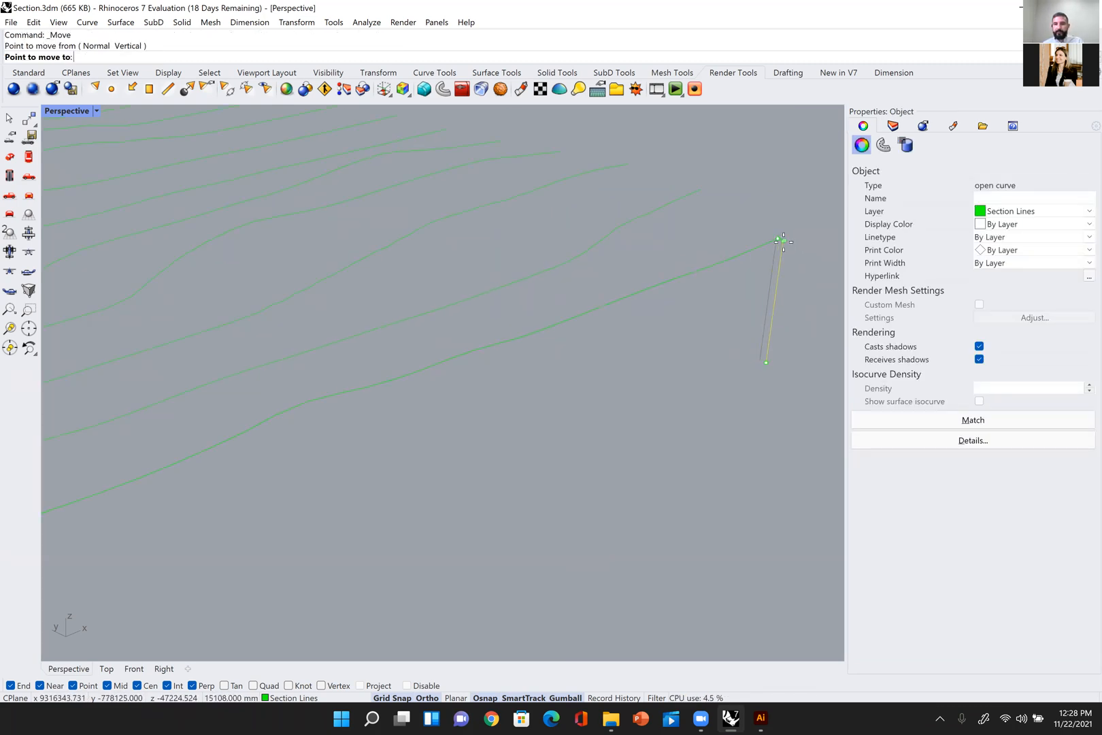
click(775, 240)
scroll(787, 317, down, 5)
key(Escape)
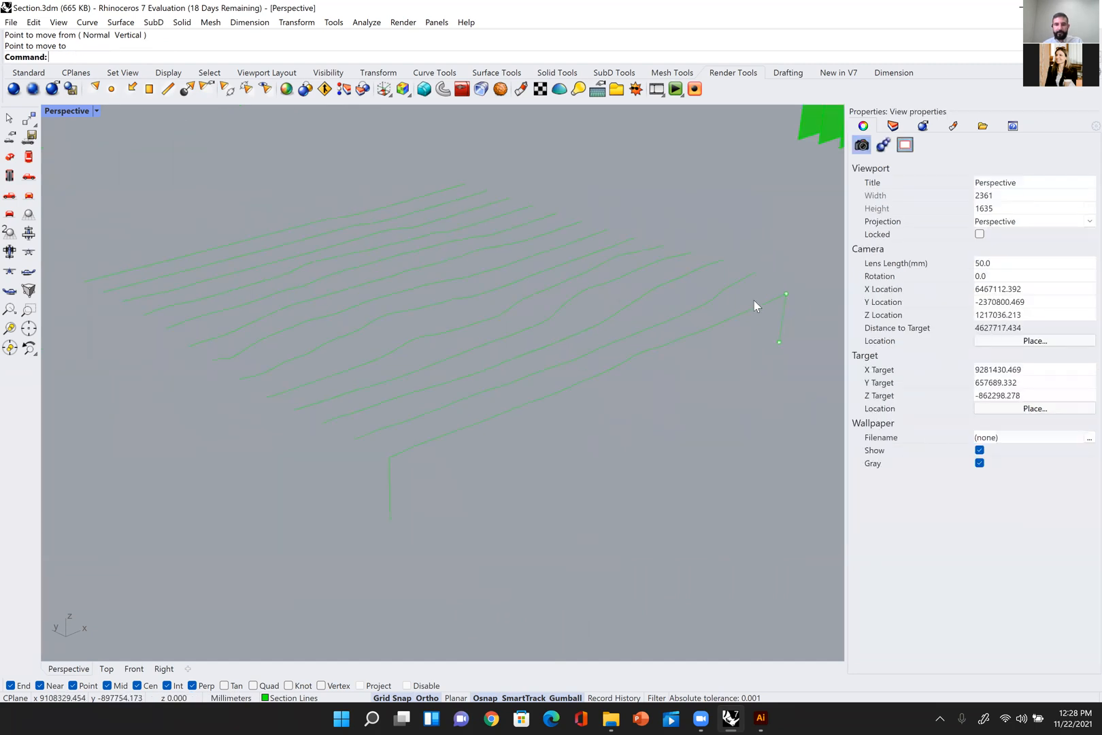
Step: Draw a line between the lower ends of the two vertical lines to close the front section outline
scroll(753, 300, down, 3)
text(l)
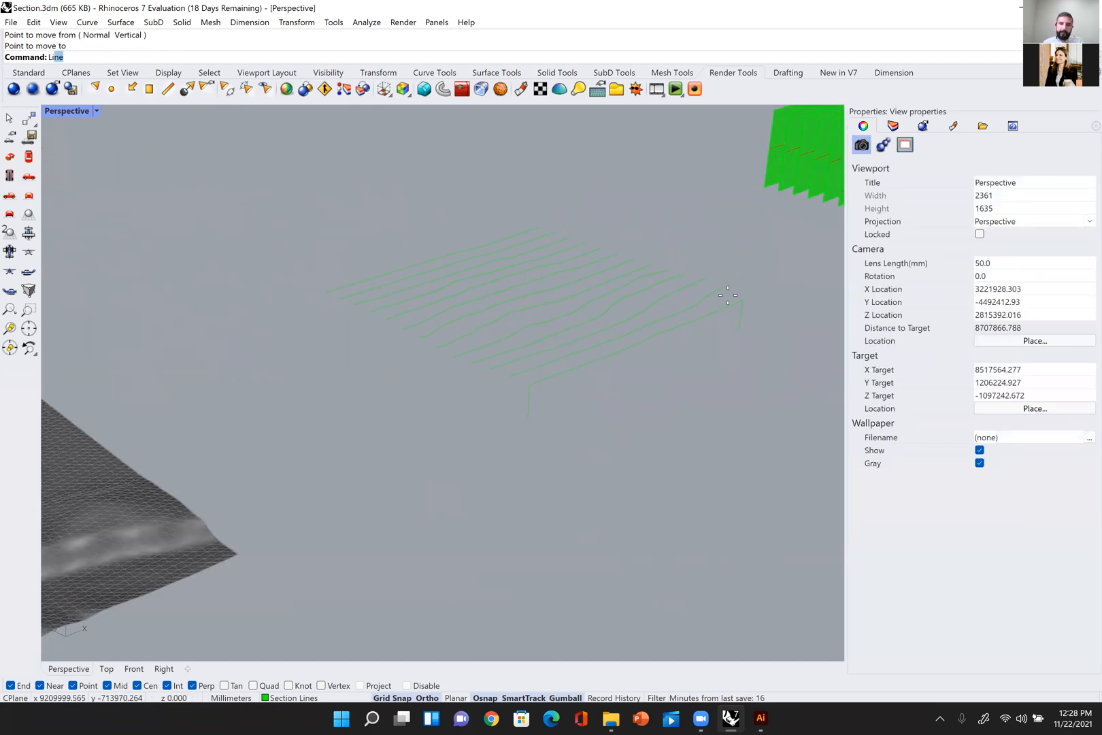
key(Return)
click(739, 329)
click(548, 436)
right_drag(548, 436, 655, 373)
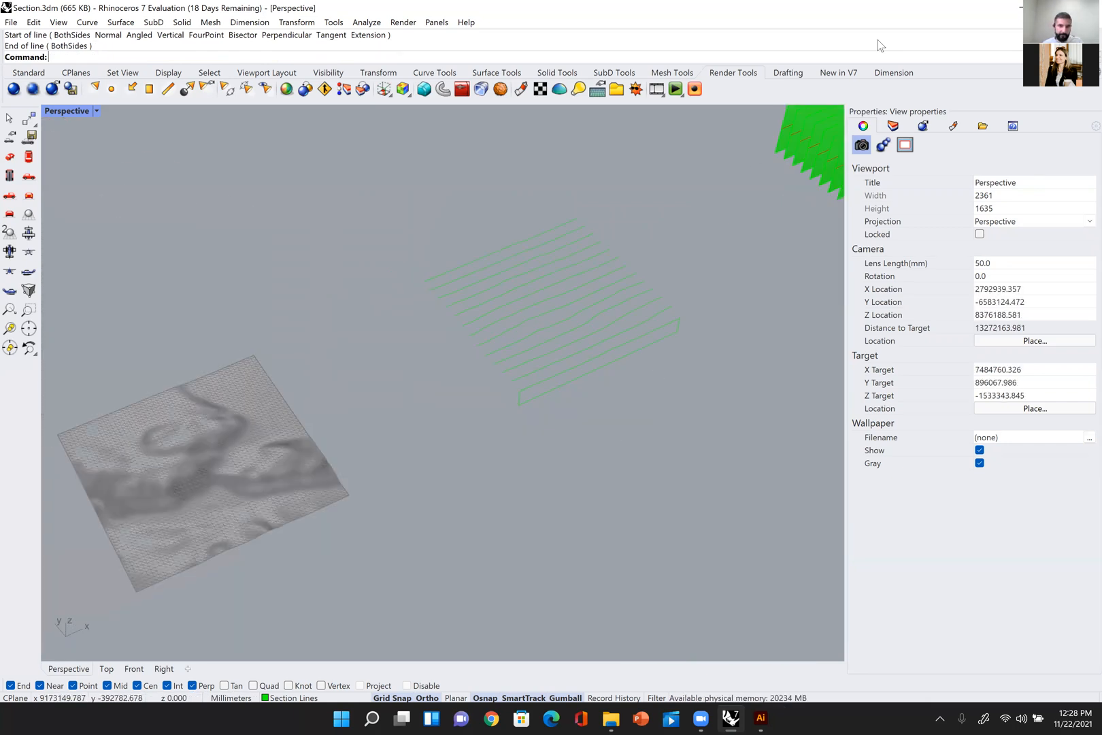
scroll(401, 529, down, 4)
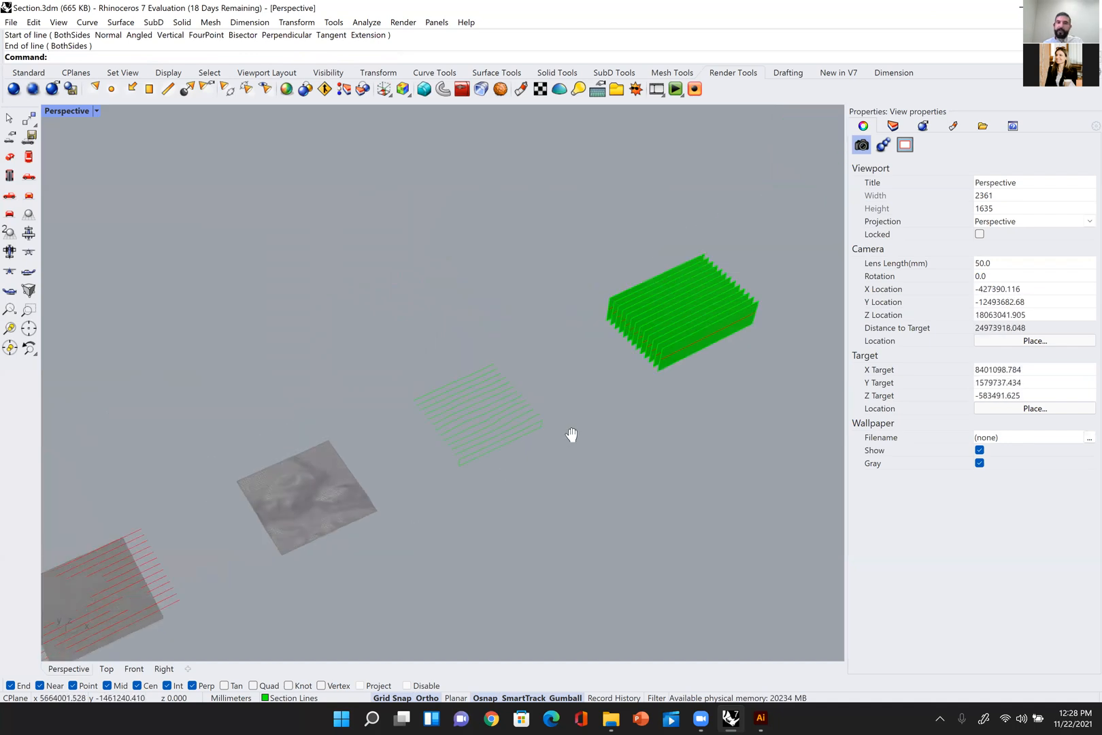
shift+right_drag(554, 428, 785, 296)
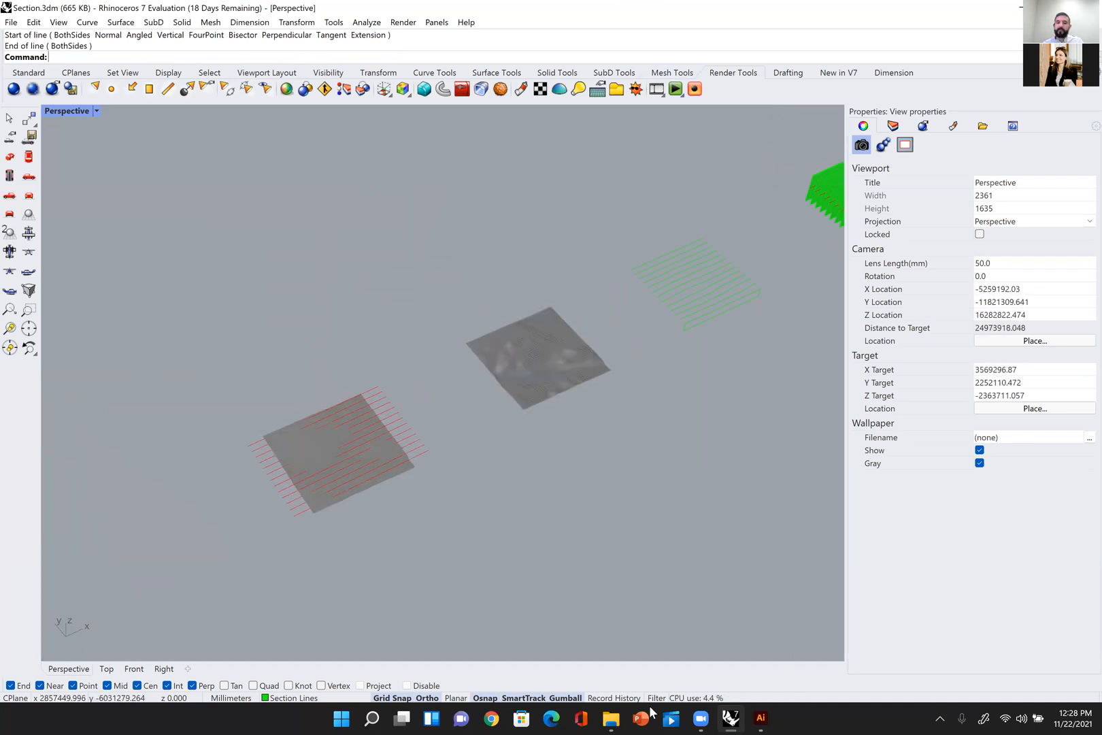
double_click(908, 7)
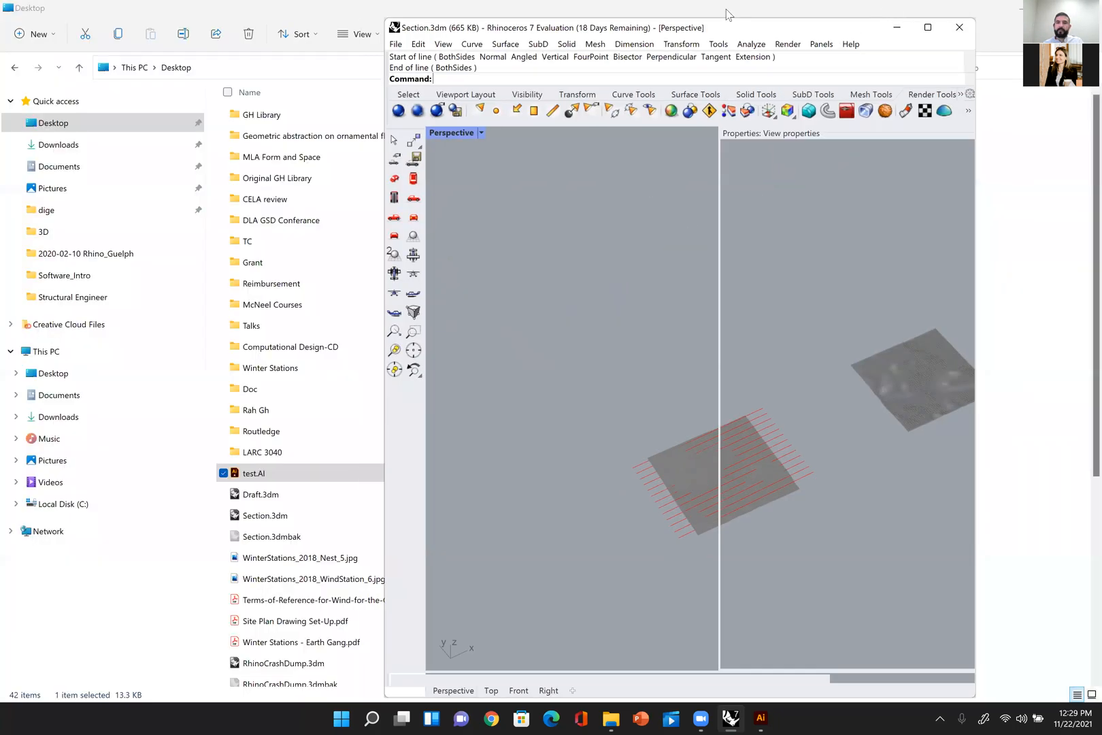
double_click(655, 26)
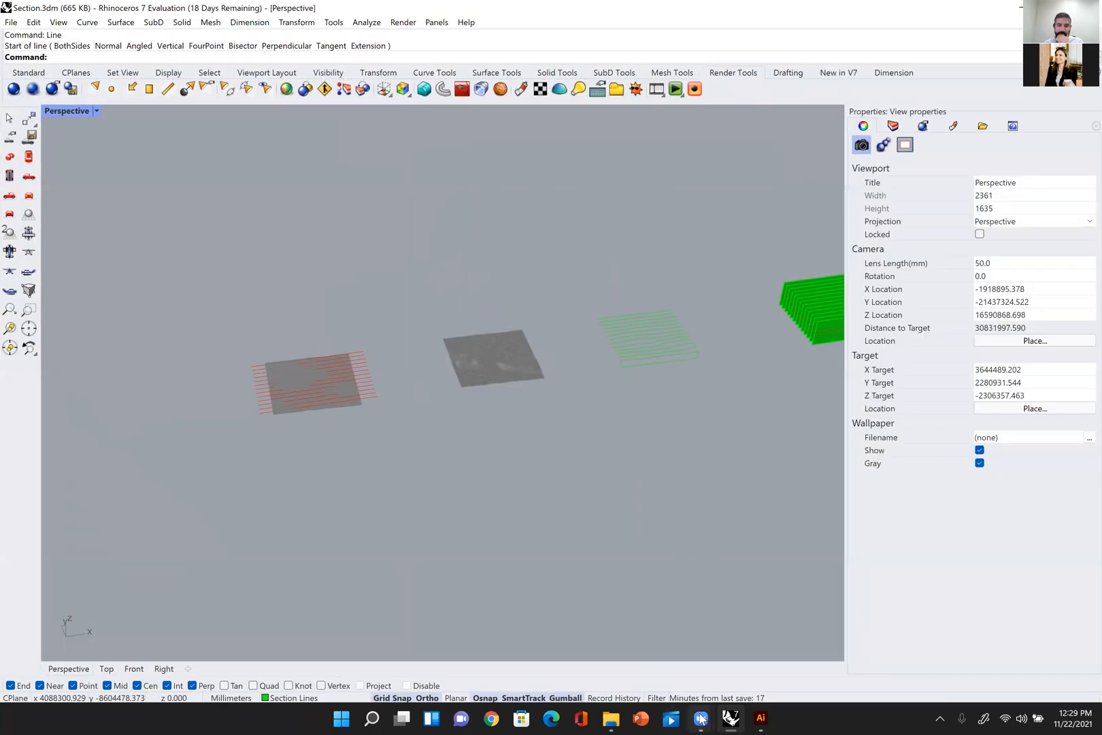
mouse_move(701, 718)
click(726, 666)
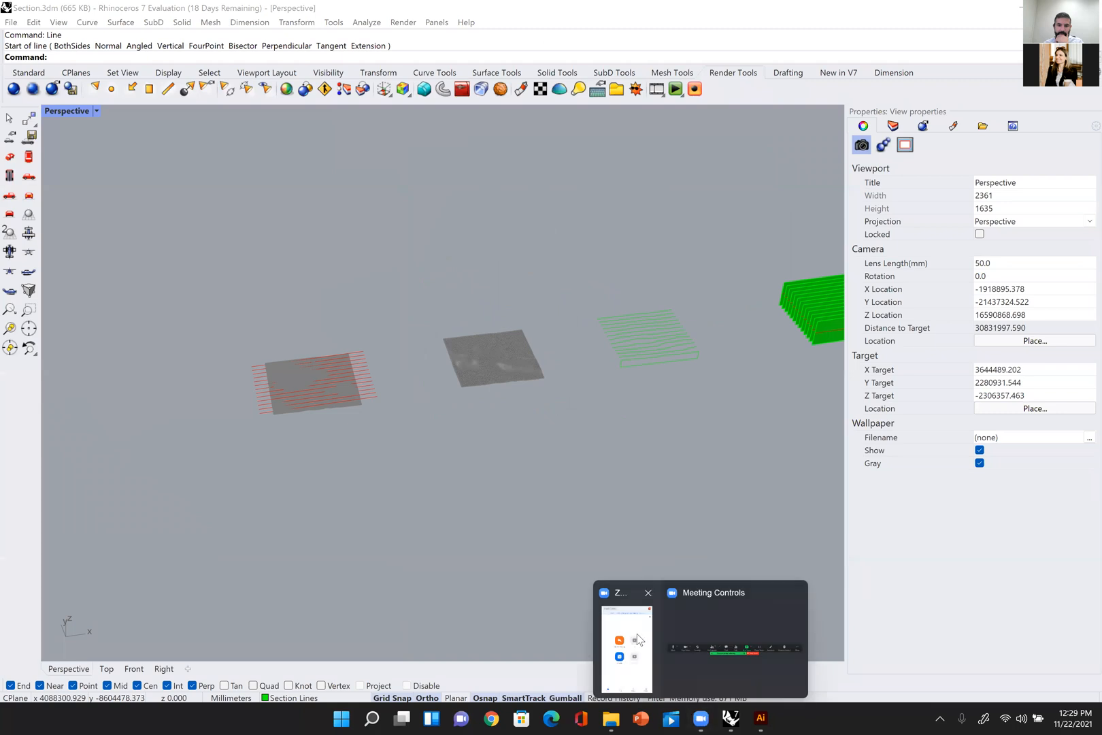
right_drag(659, 226, 592, 296)
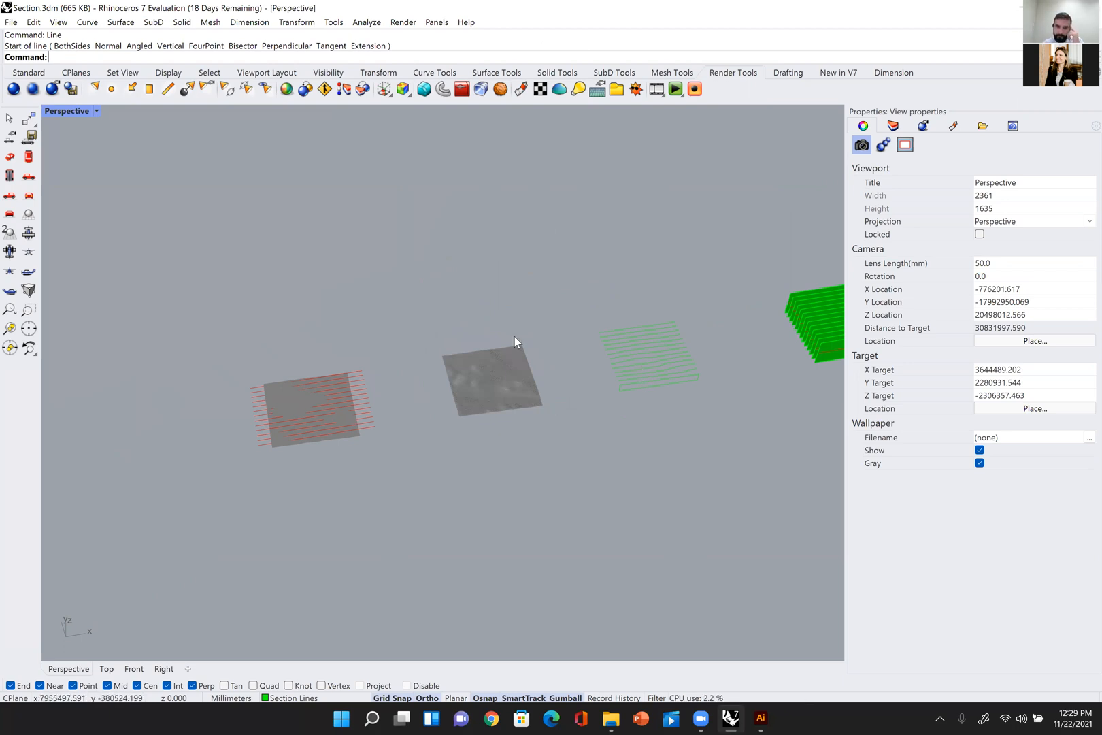
Step: Return to the four-viewport layout and copy the 16 section curves and outline lines along X in the Front view
double_click(67, 111)
click(645, 570)
click(513, 599)
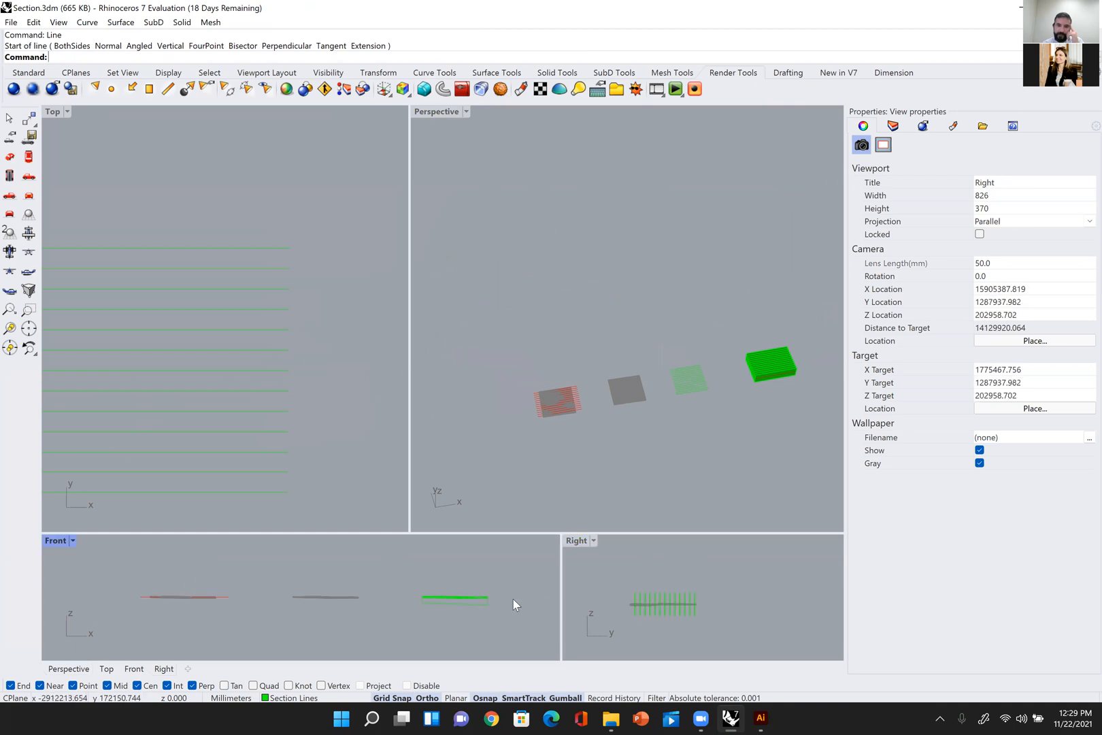
scroll(450, 583, down, 8)
drag(539, 570, 378, 641)
right_drag(406, 592, 285, 584)
alt+drag(337, 584, 515, 622)
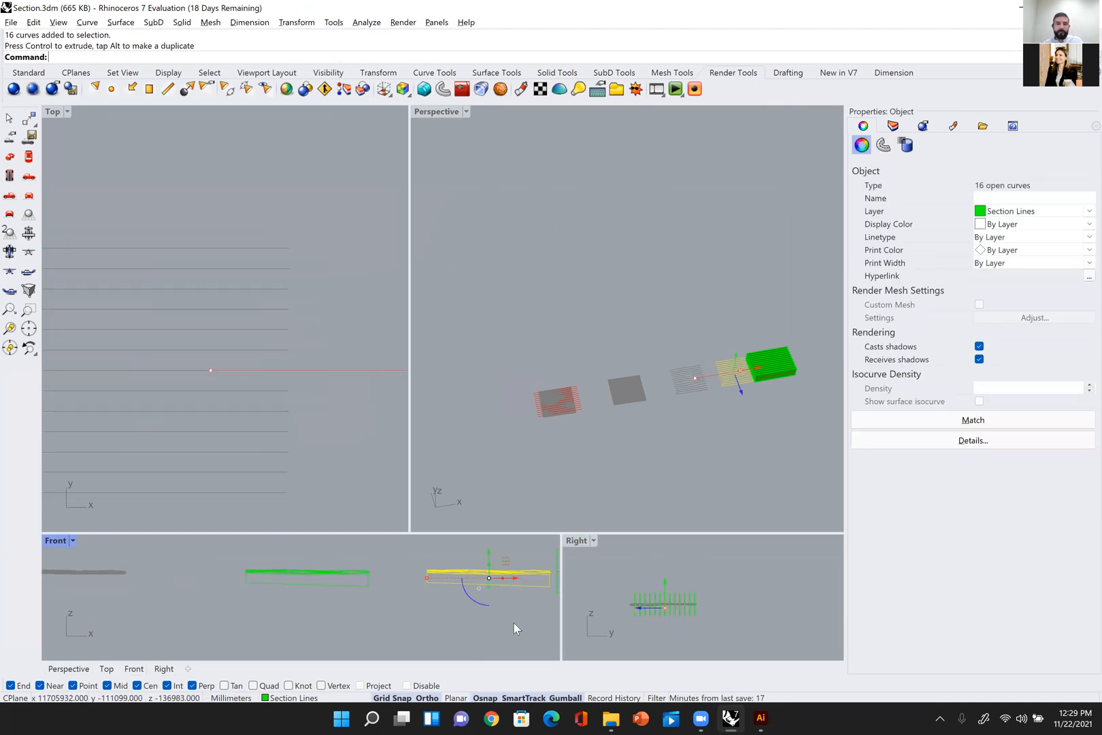
click(514, 623)
Step: Enlarge the Front viewport upward to give the copied section curves more working room
scroll(509, 570, up, 7)
click(509, 570)
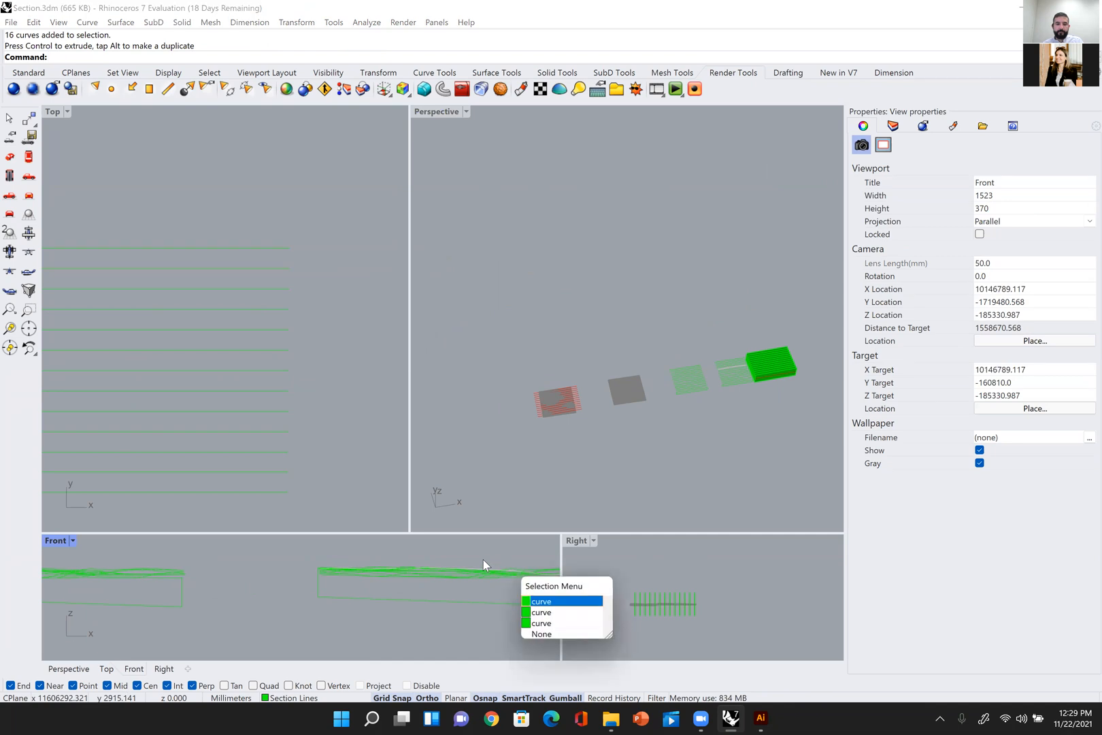
click(543, 601)
click(409, 532)
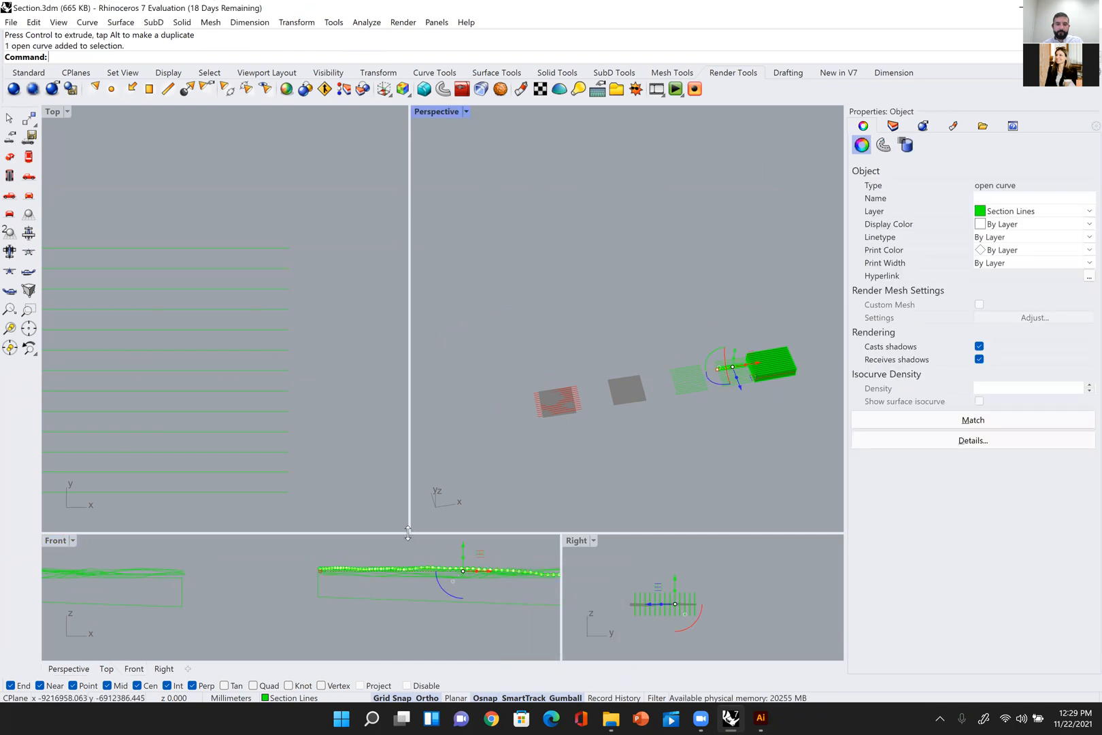
drag(409, 532, 471, 532)
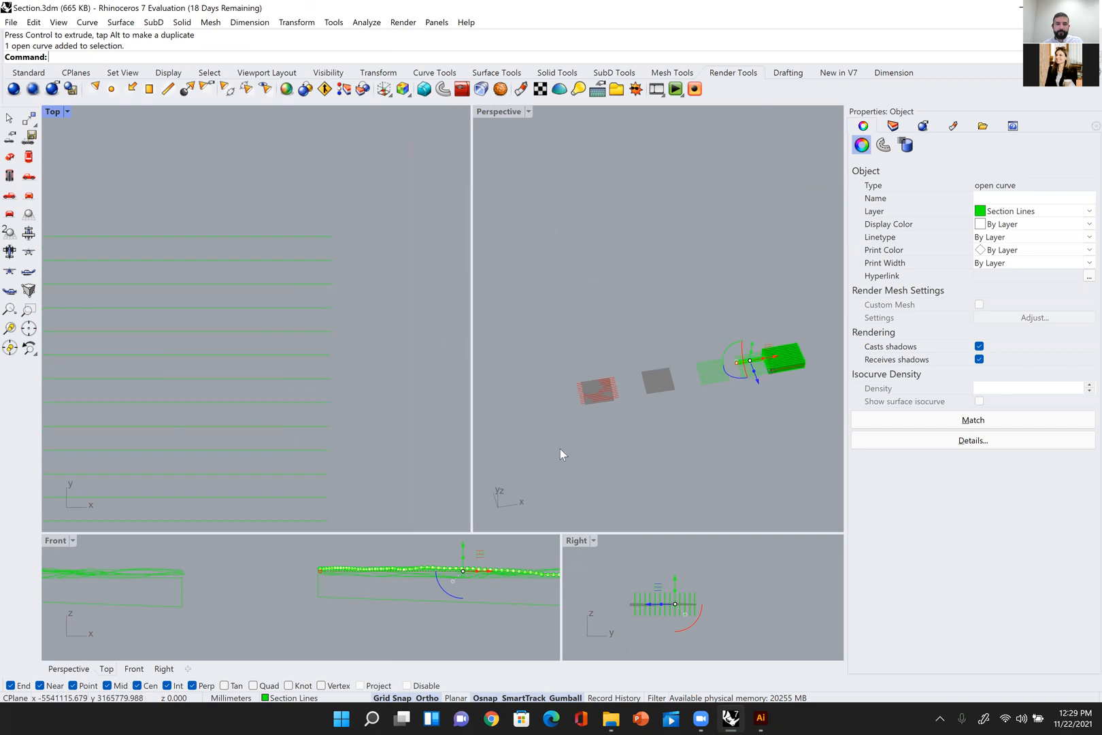
scroll(555, 450, down, 4)
right_click(554, 450)
key(Escape)
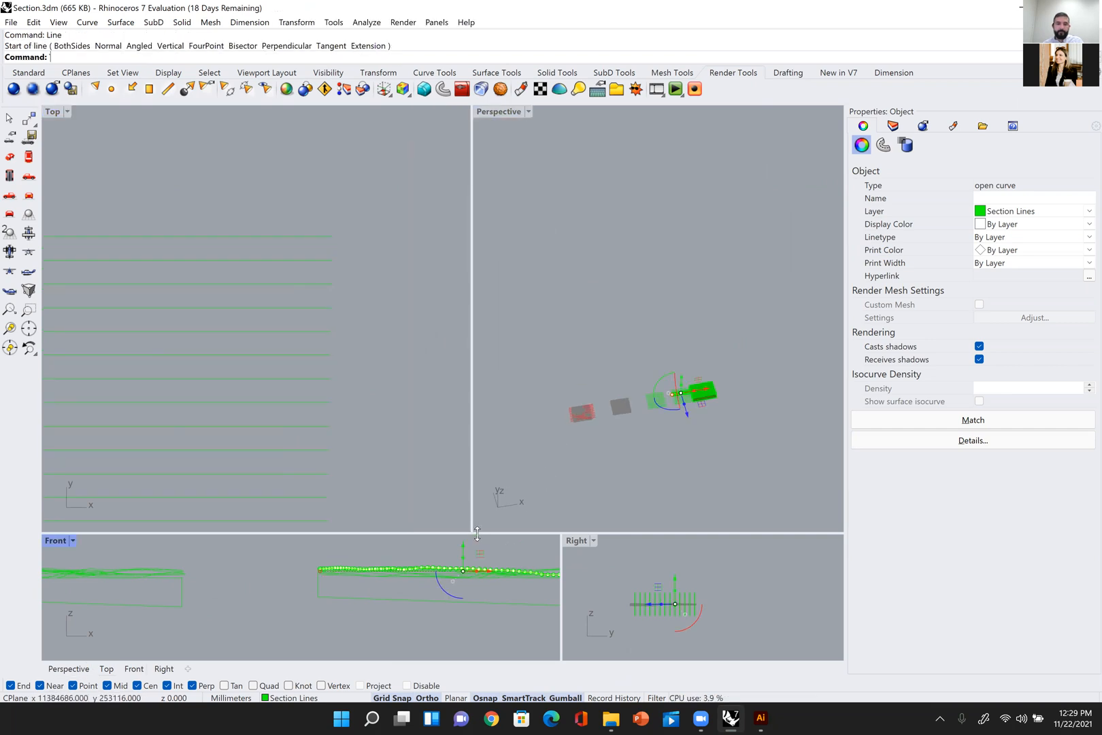
drag(524, 314, 524, 313)
key(Escape)
Step: Delete the bottom closing line of the copied section outline in the Front view
right_drag(451, 406, 371, 475)
scroll(438, 409, down, 8)
click(376, 484)
key(Delete)
right_drag(462, 522, 418, 537)
scroll(456, 469, up, 2)
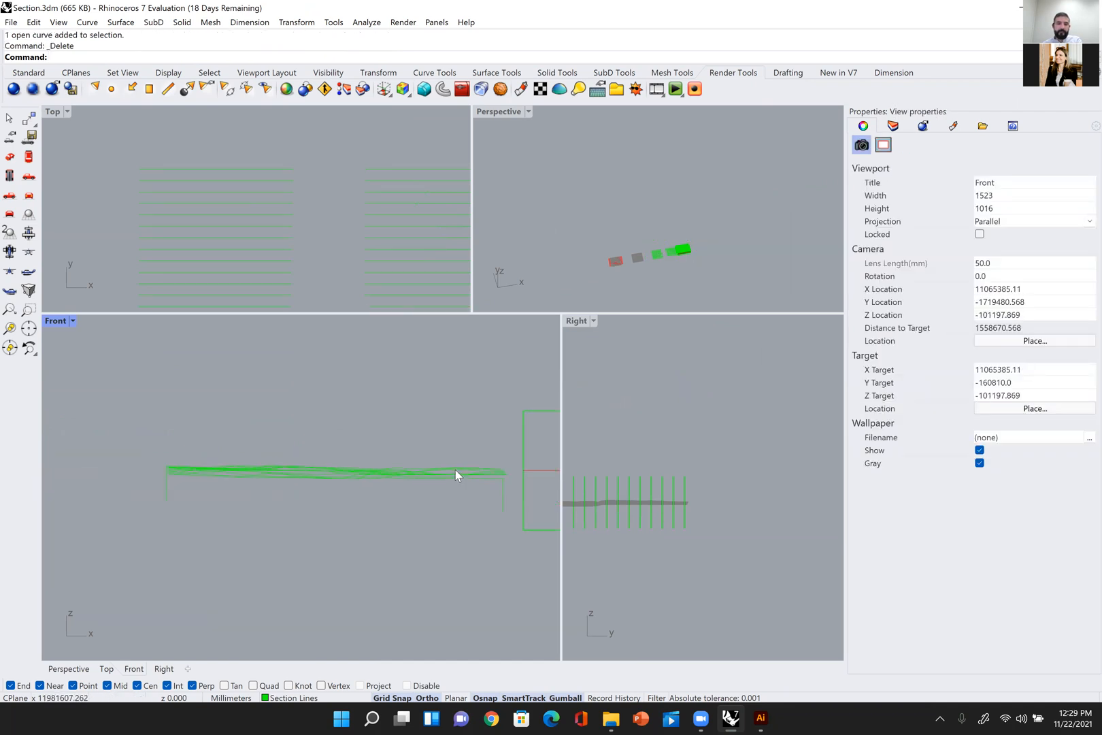
Step: Move one copied section curve straight up in the Front view, well clear of the overlapping stack
click(435, 468)
click(467, 509)
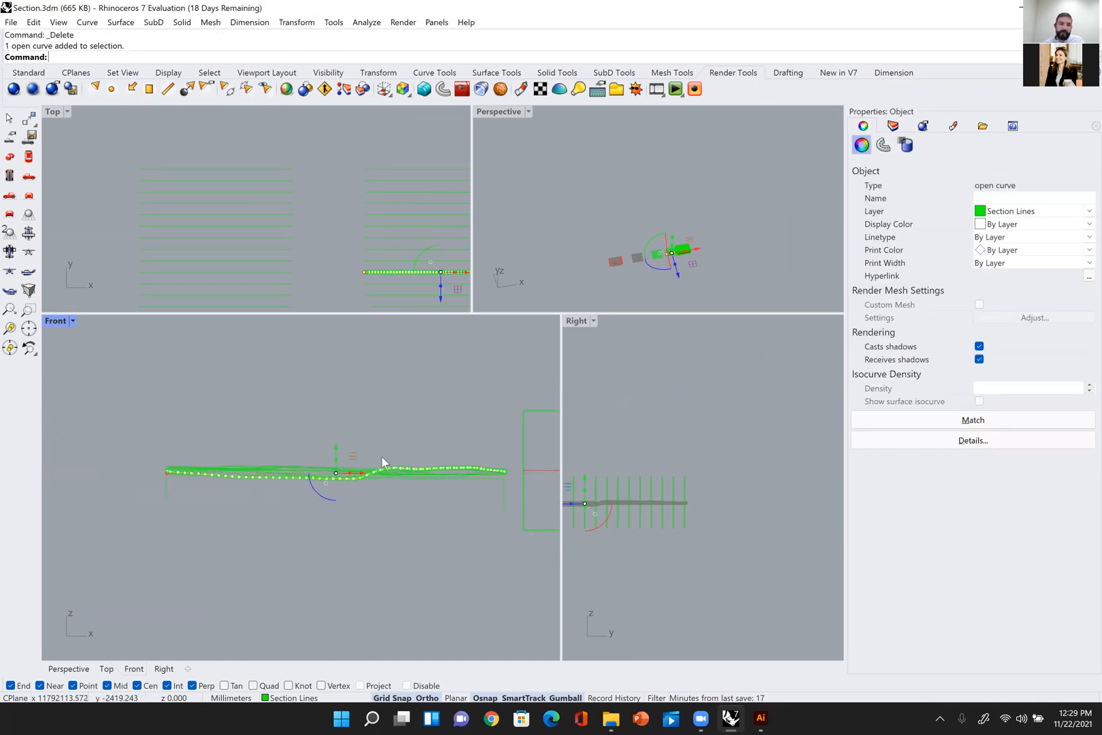
drag(338, 445, 347, 370)
key(Escape)
scroll(409, 447, up, 4)
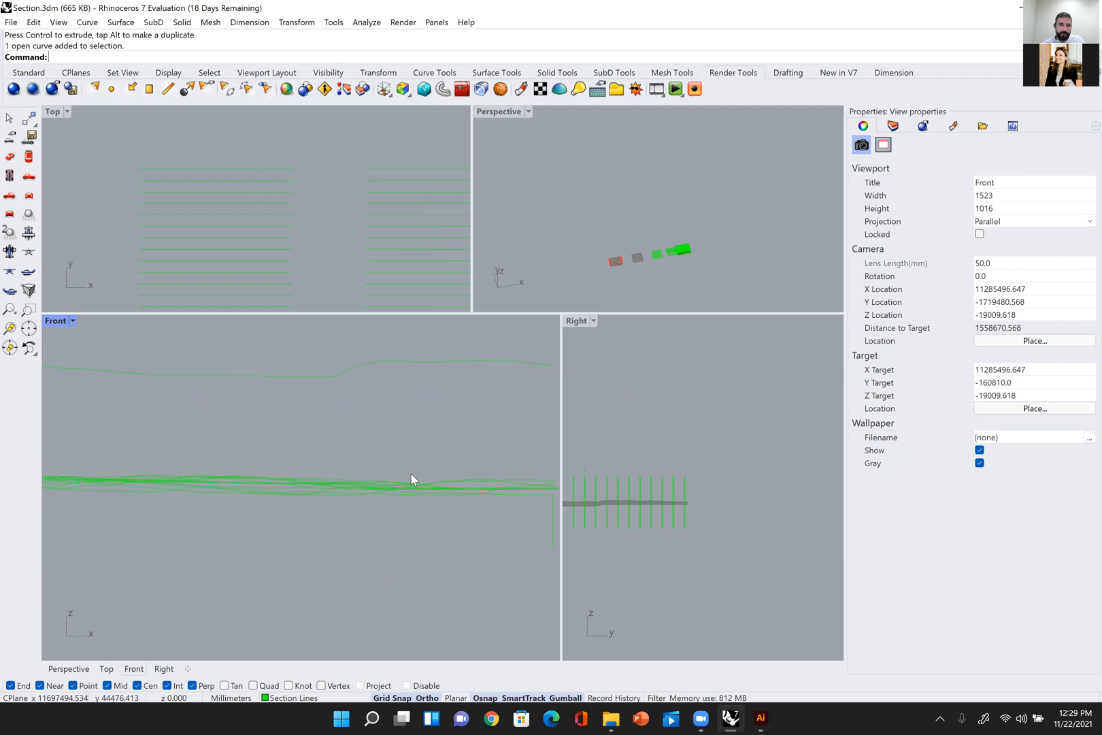
Step: Move a second copied section curve up to sit between the raised curve and the overlapping stack
click(465, 480)
drag(300, 463, 315, 386)
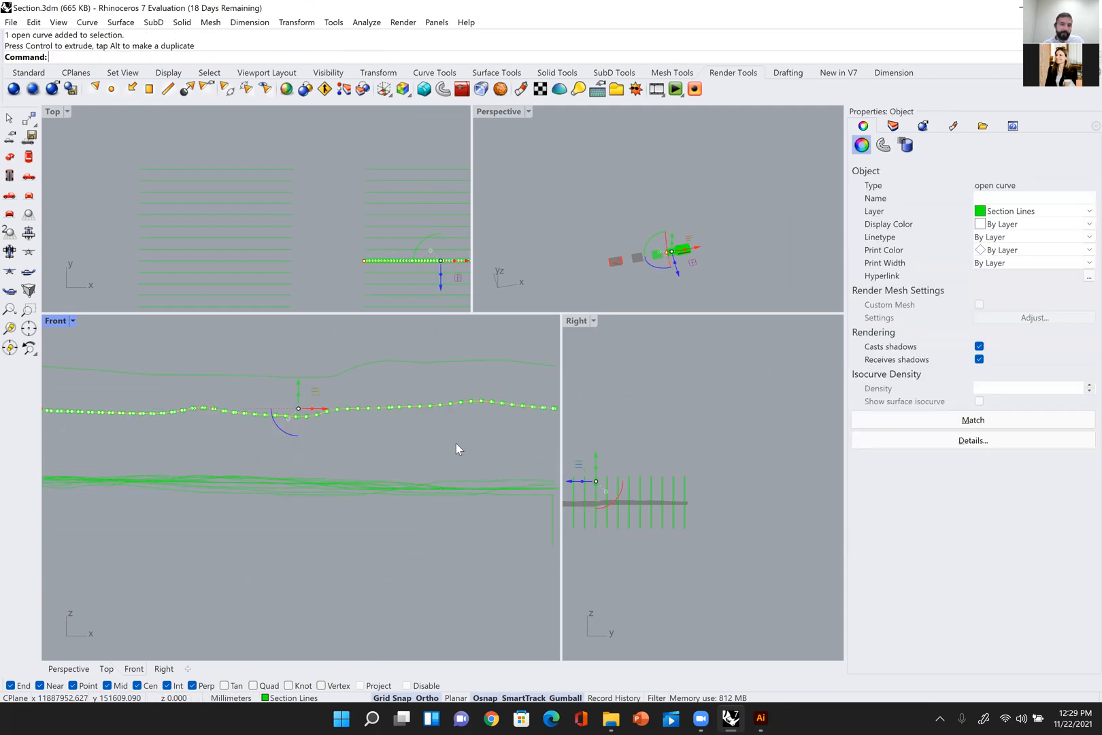
key(Escape)
Step: Raise a third copied section curve slightly, placing it just above the remaining stack and below the second raised curve
scroll(424, 463, down, 3)
scroll(423, 463, up, 3)
click(424, 463)
drag(240, 449, 246, 418)
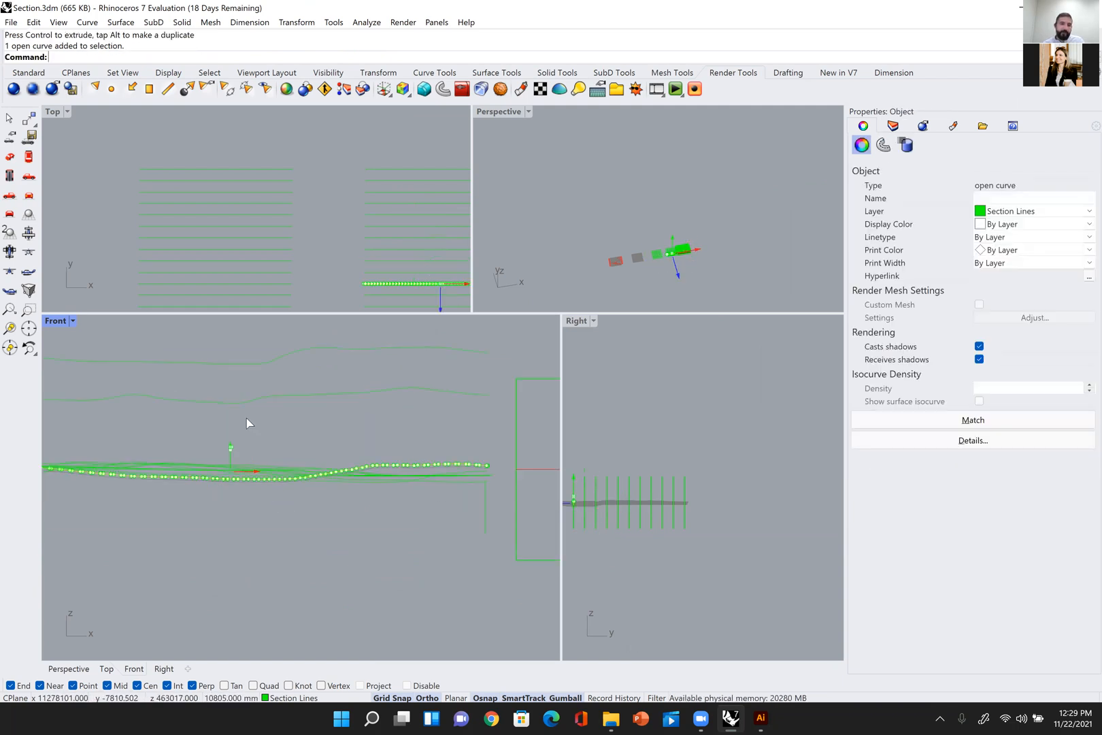
key(Escape)
Step: Delete the leftover vertical side lines from the copied section set
scroll(364, 425, down, 3)
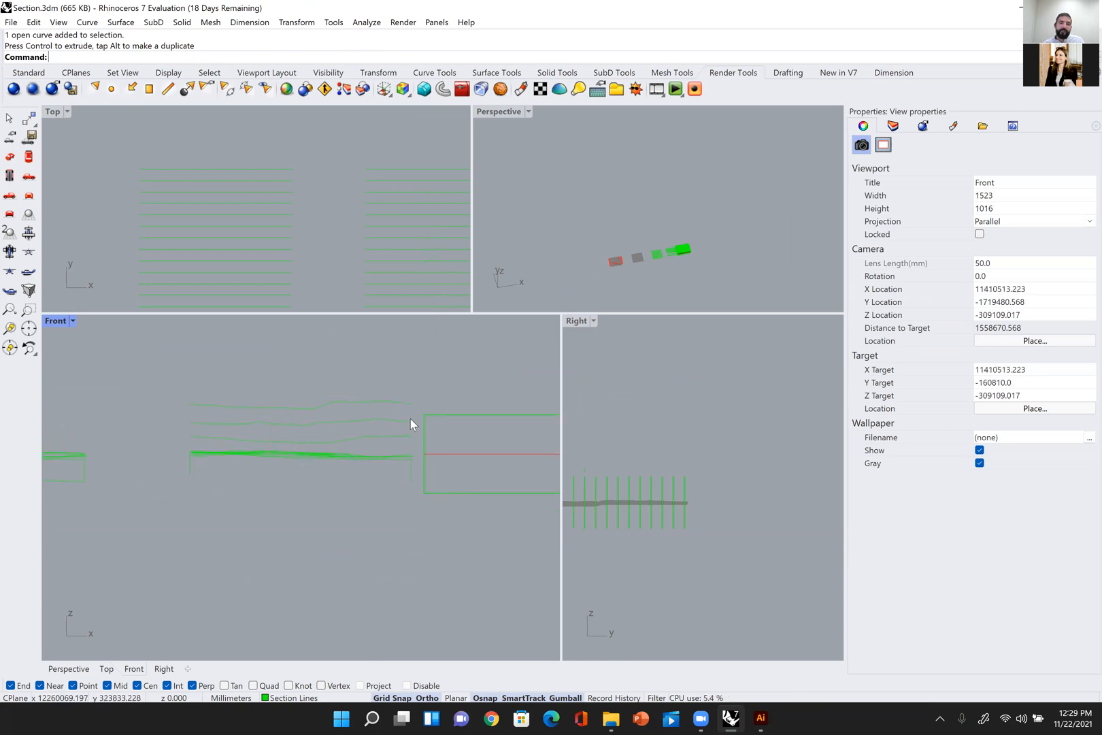
click(408, 476)
key(Delete)
scroll(213, 466, up, 2)
scroll(317, 447, up, 2)
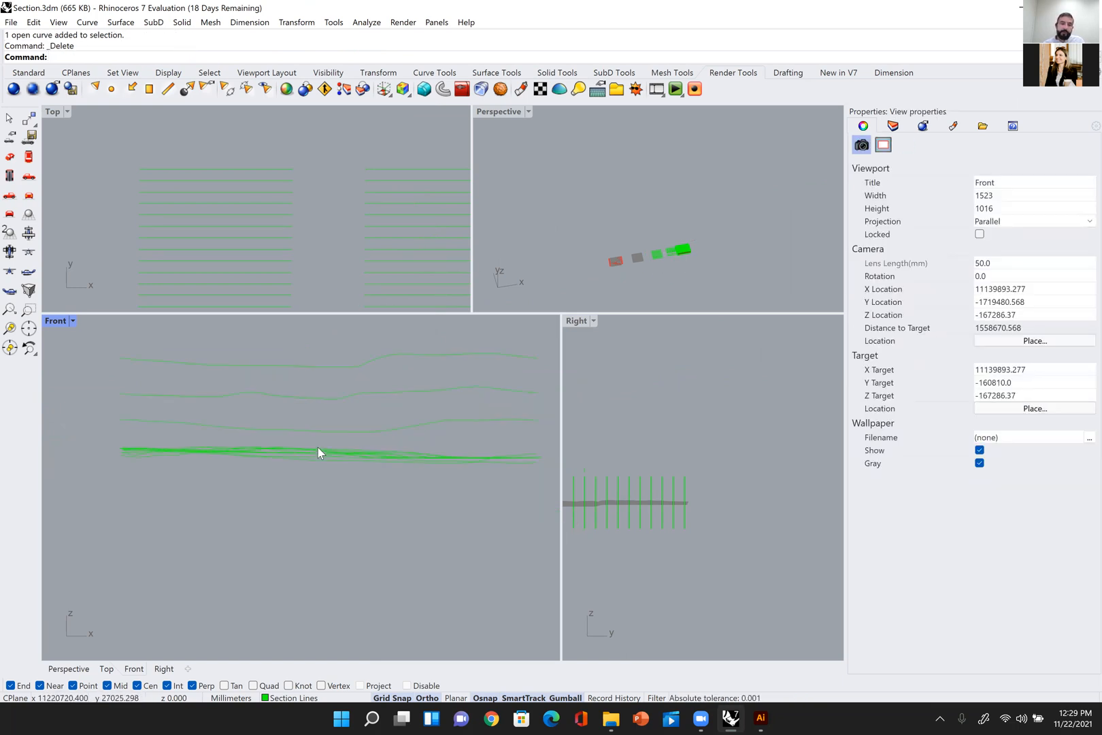
Step: Select the 13 copied section curves in the Front view and review the available file commands
scroll(270, 389, down, 4)
right_drag(270, 389, 264, 391)
drag(320, 469, 155, 336)
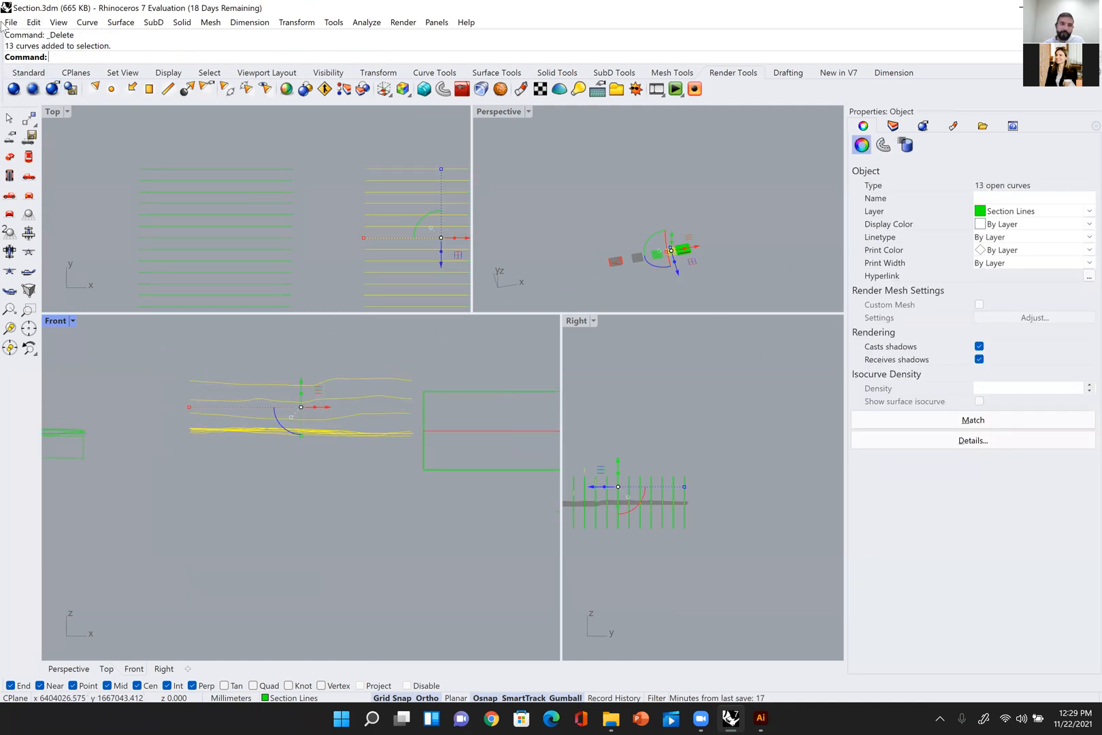
click(8, 23)
click(204, 558)
key(Delete)
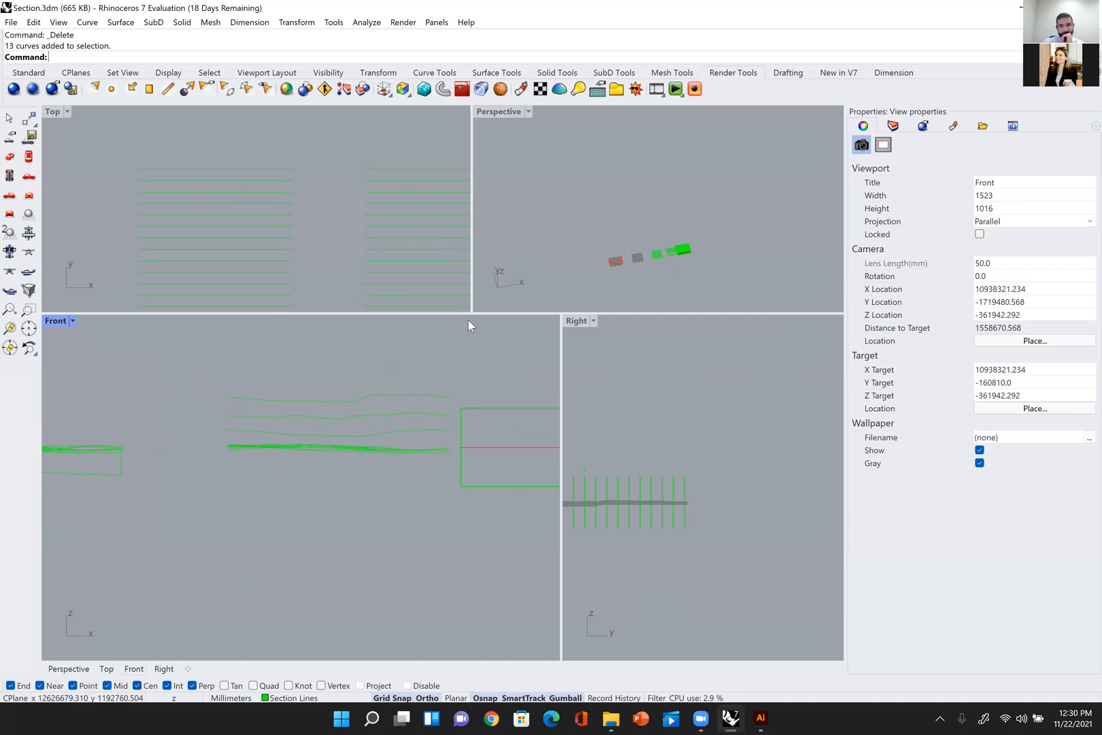
Step: Resize the viewports so Top and Perspective are larger and the whole model fits in view
drag(561, 317, 453, 530)
scroll(524, 562, down, 3)
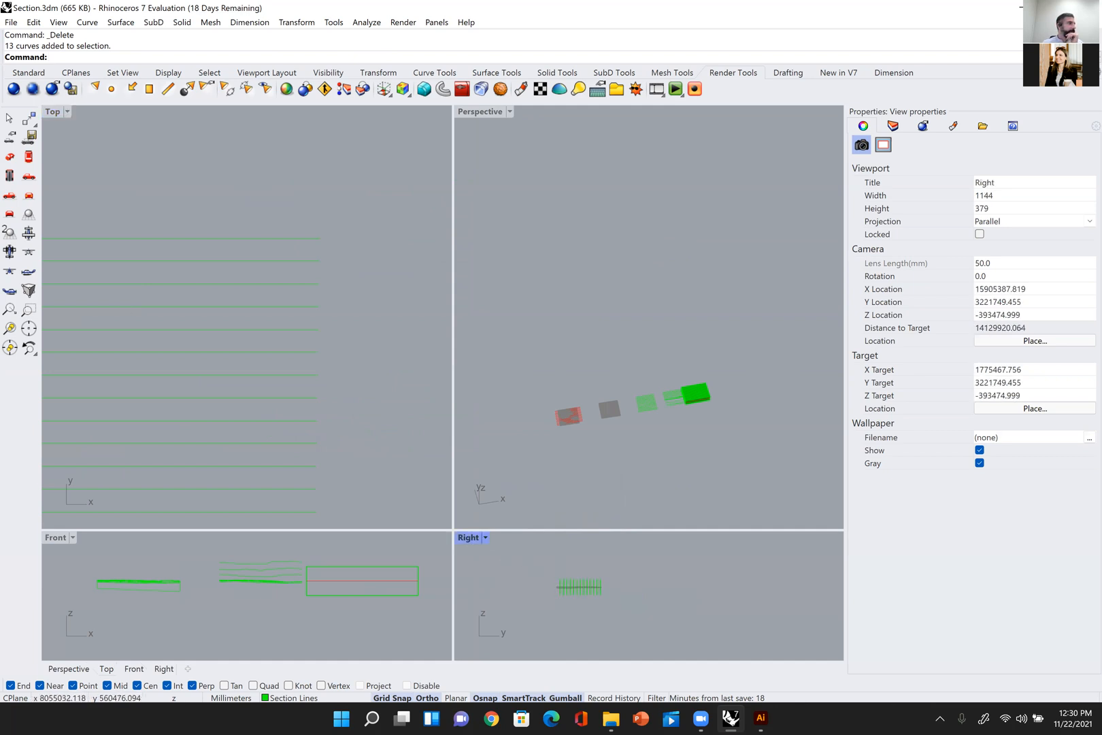
scroll(574, 372, up, 4)
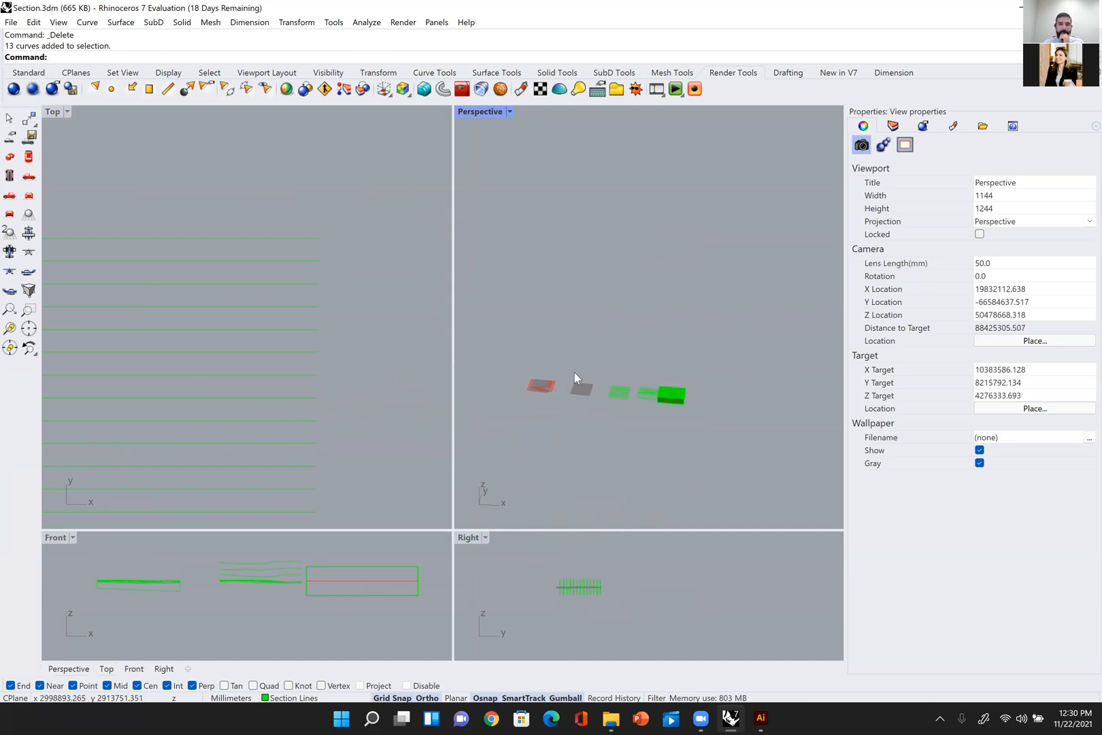